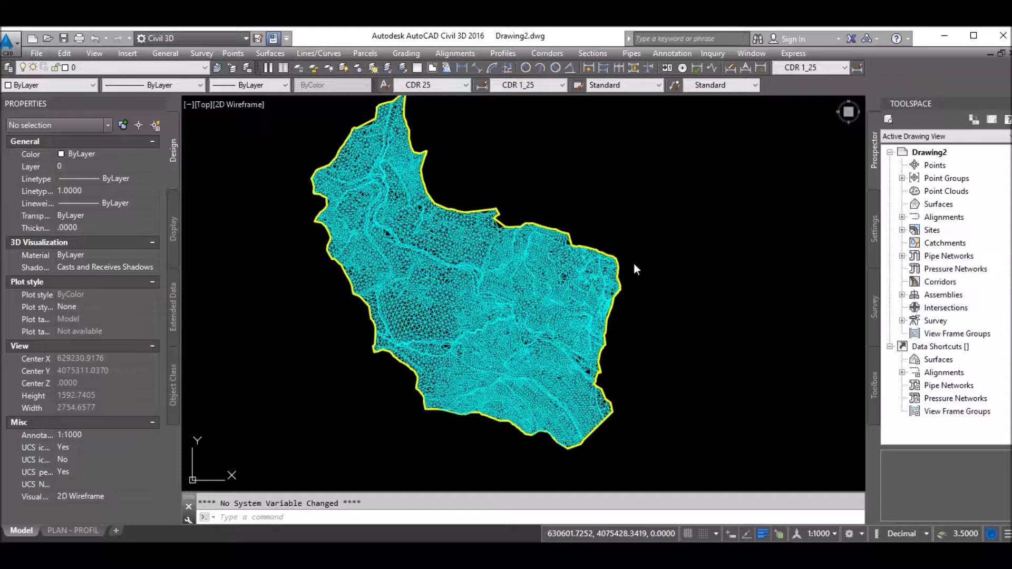
Step: Pick one terrain triangle face and Select Similar to get all 18908 3D faces
{"action": "scroll", "coordinate": [623, 222], "scroll_direction": "up", "scroll_amount": 1}
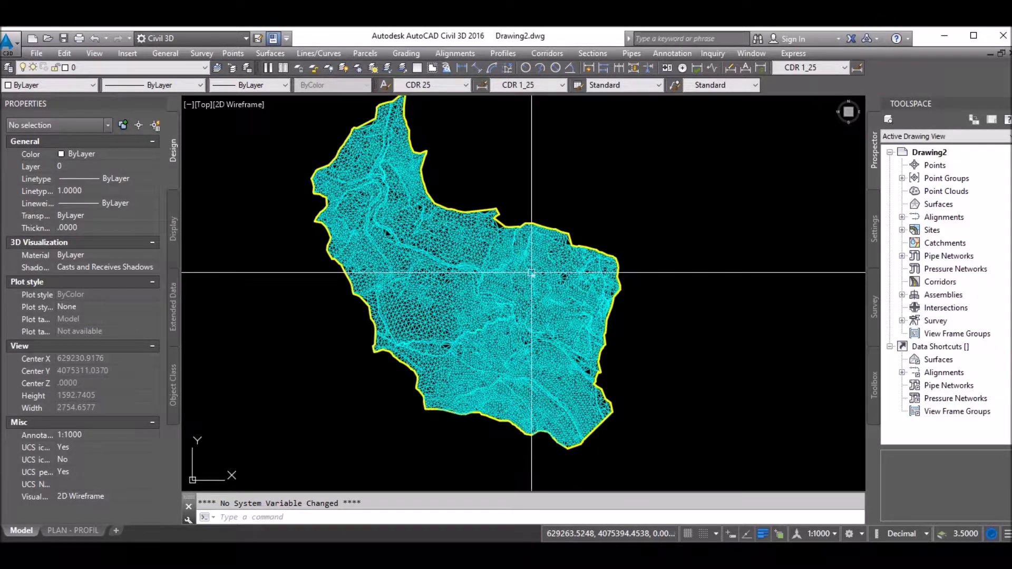
{"action": "scroll", "coordinate": [536, 293], "scroll_direction": "down", "scroll_amount": 3}
{"action": "scroll", "coordinate": [501, 294], "scroll_direction": "up", "scroll_amount": 2}
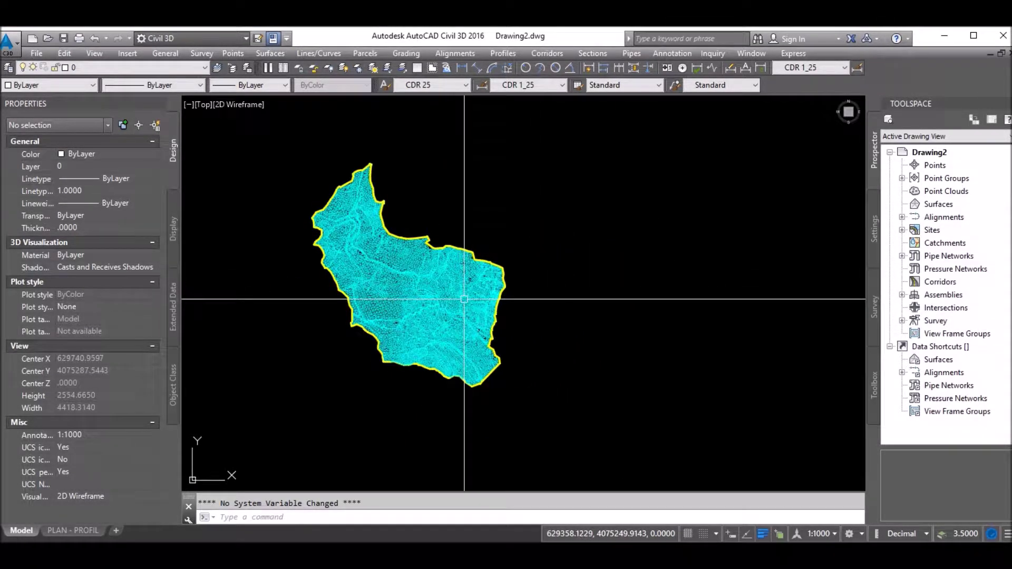
{"action": "left_click", "coordinate": [412, 314]}
{"action": "scroll", "coordinate": [419, 325], "scroll_direction": "up", "scroll_amount": 4}
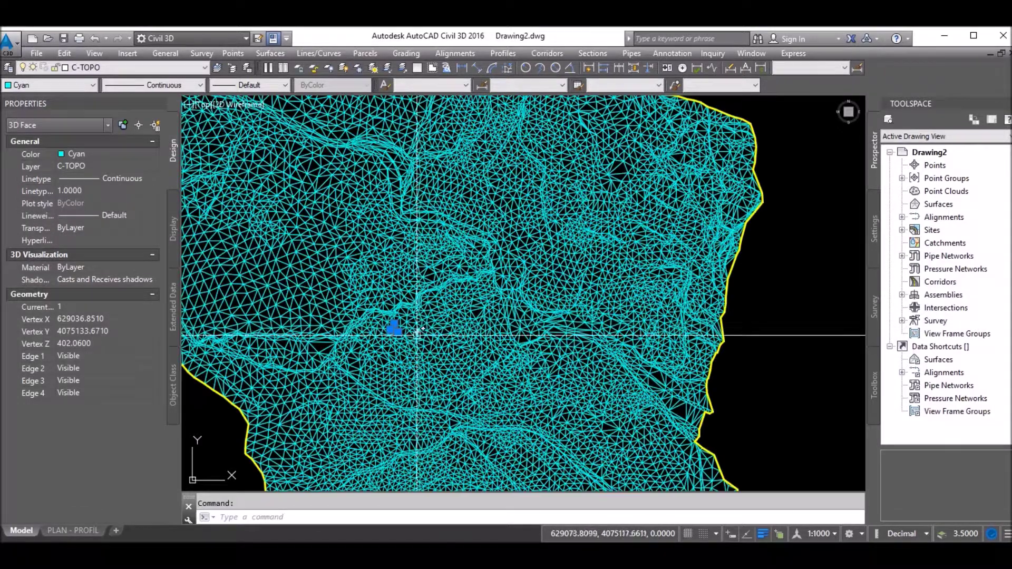
{"action": "scroll", "coordinate": [442, 248], "scroll_direction": "down", "scroll_amount": 2}
{"action": "scroll", "coordinate": [442, 247], "scroll_direction": "down", "scroll_amount": 3}
{"action": "right_click", "coordinate": [444, 255]}
{"action": "left_click", "coordinate": [480, 419]}
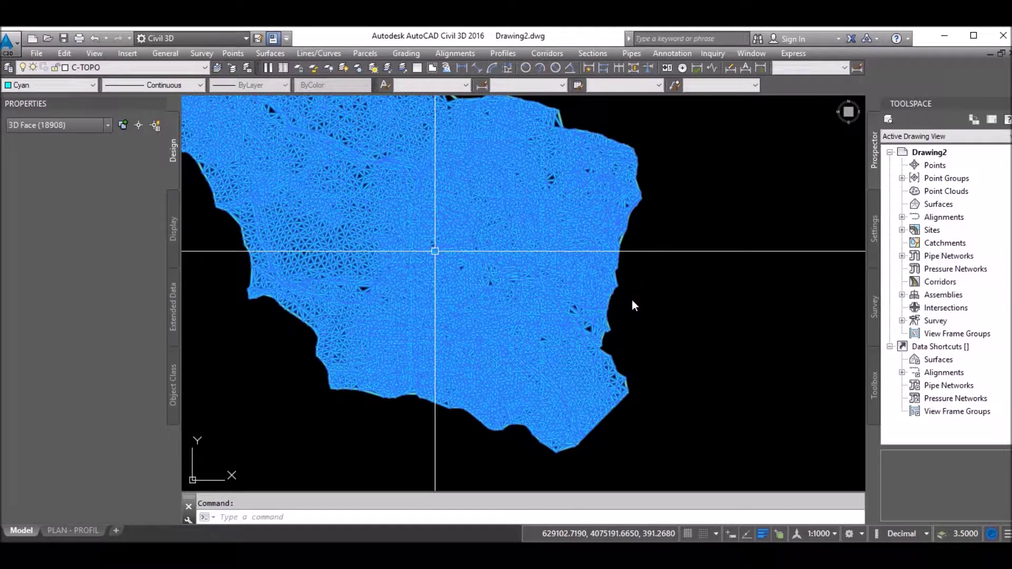
Step: Show the selected terrain faces as a mesh in the 3D Object Viewer
{"action": "left_click", "coordinate": [652, 294]}
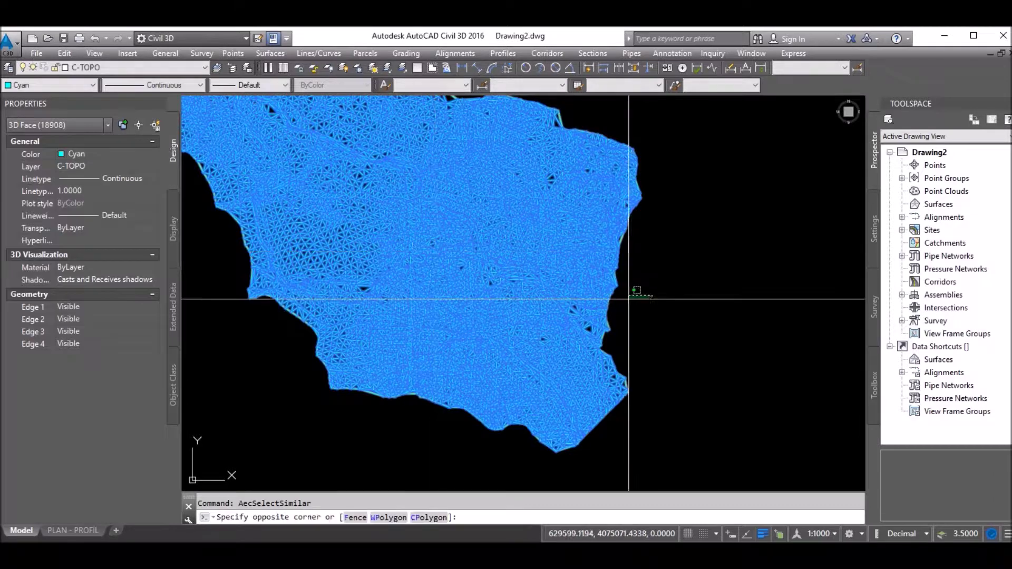
{"action": "right_click", "coordinate": [659, 273]}
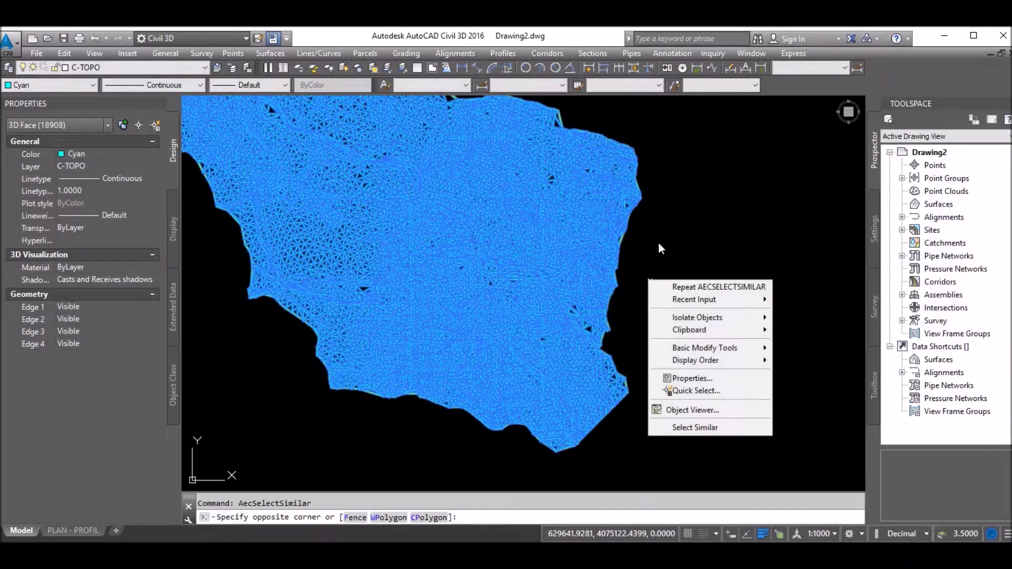
{"action": "key", "text": "Escape"}
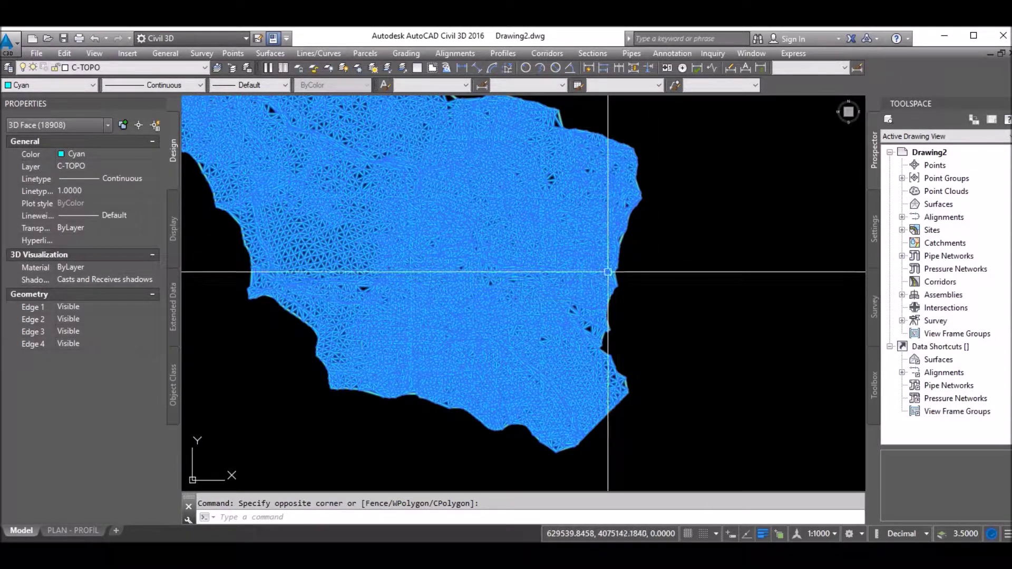
{"action": "right_click", "coordinate": [616, 272]}
{"action": "left_click", "coordinate": [654, 404]}
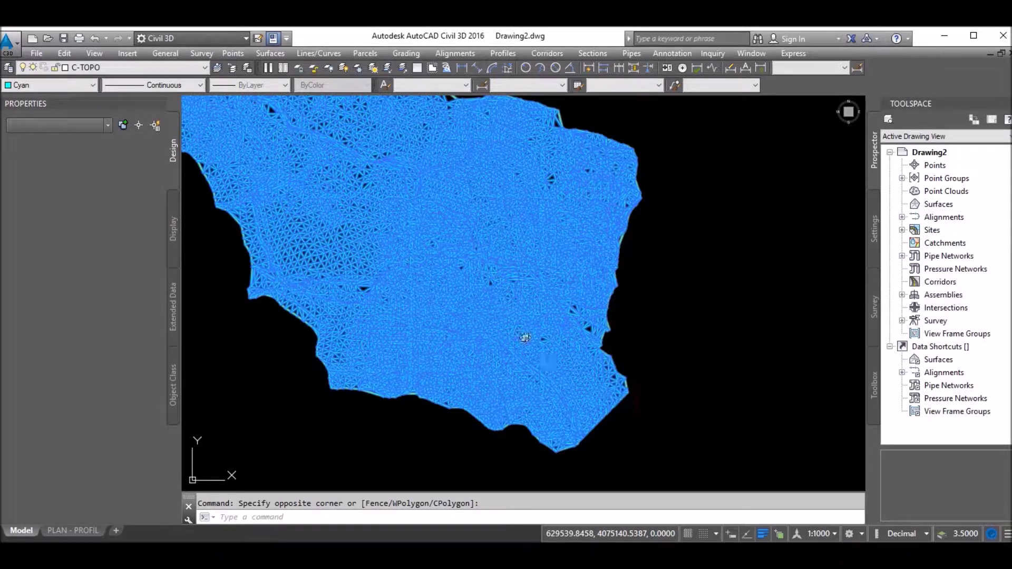
{"action": "left_click", "coordinate": [509, 315]}
{"action": "key", "text": "Return"}
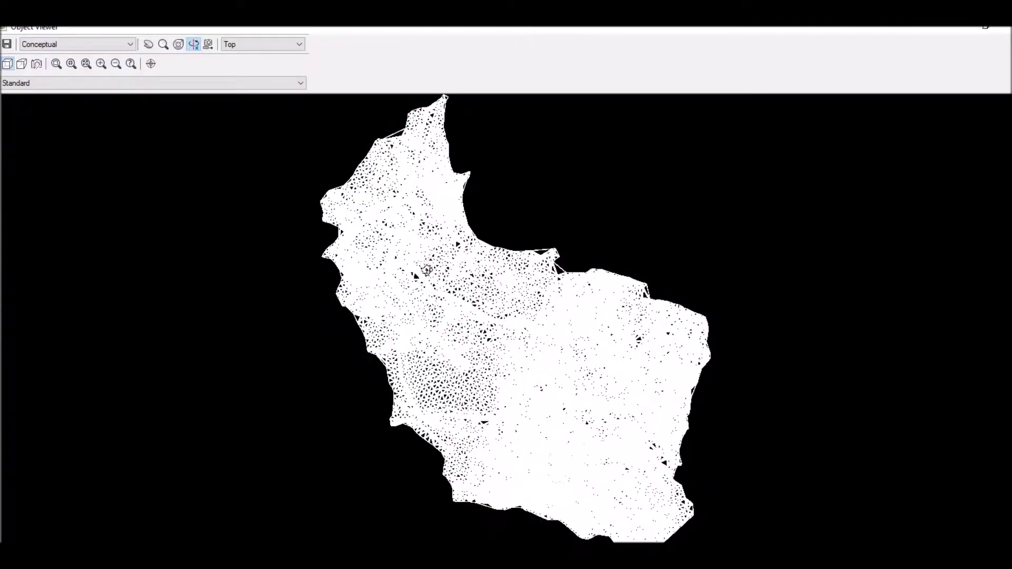
Step: Orbit the terrain mesh to a tilted perspective, then close the Object Viewer
{"action": "left_click_drag", "start_coordinate": [426, 240], "coordinate": [490, 373]}
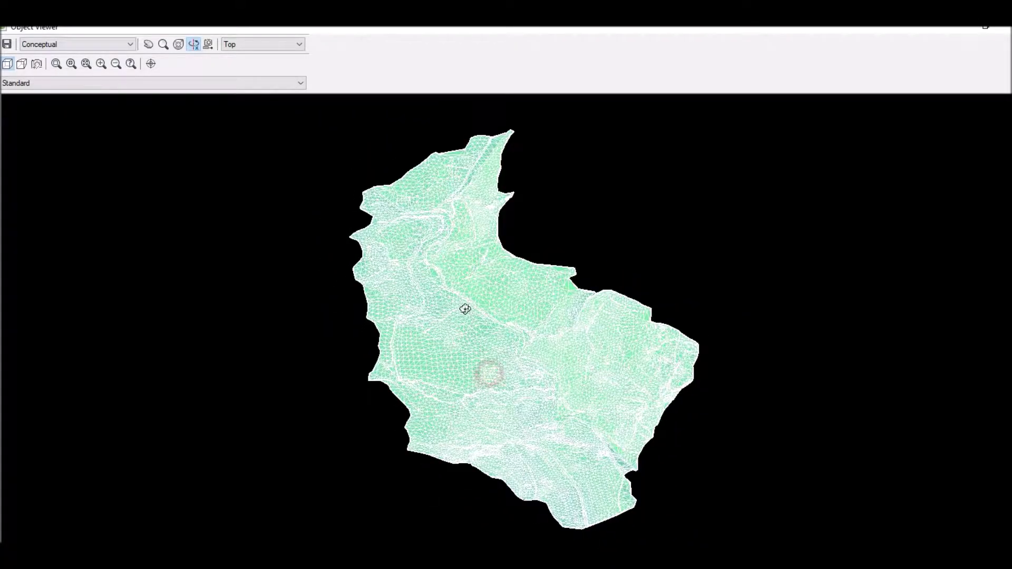
{"action": "left_click_drag", "start_coordinate": [465, 310], "coordinate": [516, 340]}
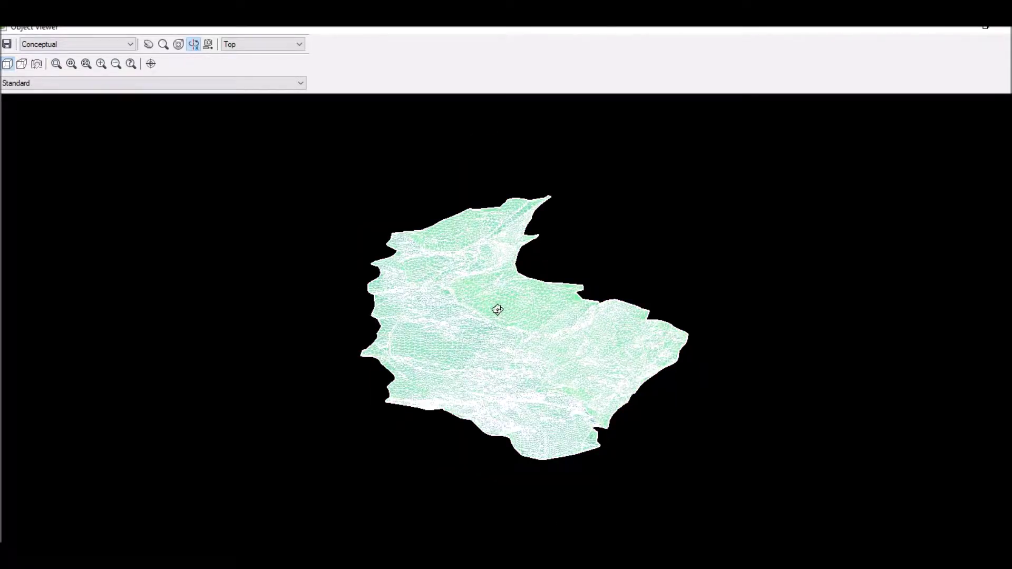
{"action": "left_click", "coordinate": [986, 26]}
Step: Start a new TIN surface from the Prospector Surfaces collection
{"action": "left_click", "coordinate": [928, 205]}
{"action": "right_click", "coordinate": [929, 207]}
{"action": "left_click", "coordinate": [943, 214]}
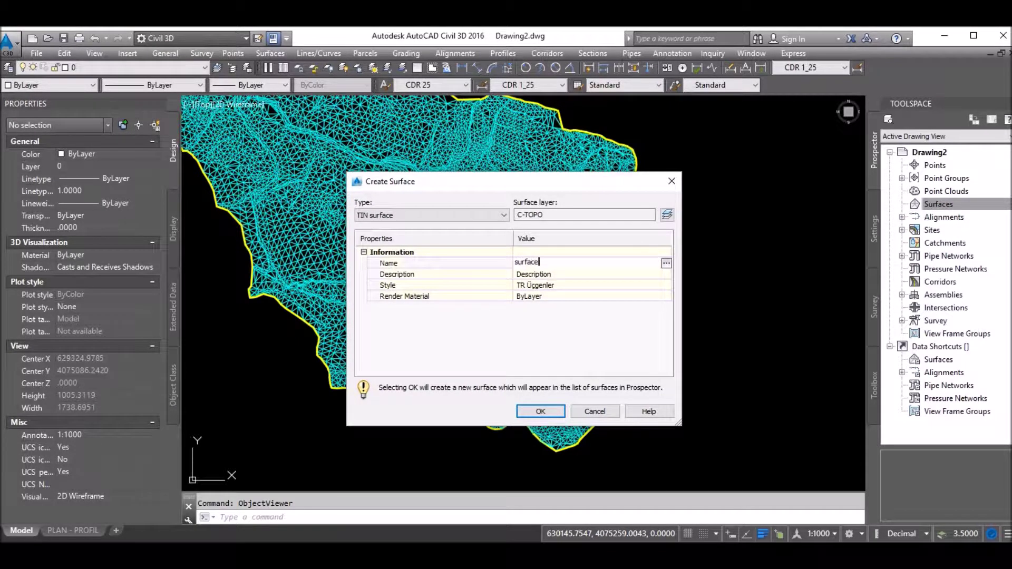
Step: Create TIN surface 'surface 1' and start adding drawing objects to its definition
{"action": "left_click", "coordinate": [541, 412]}
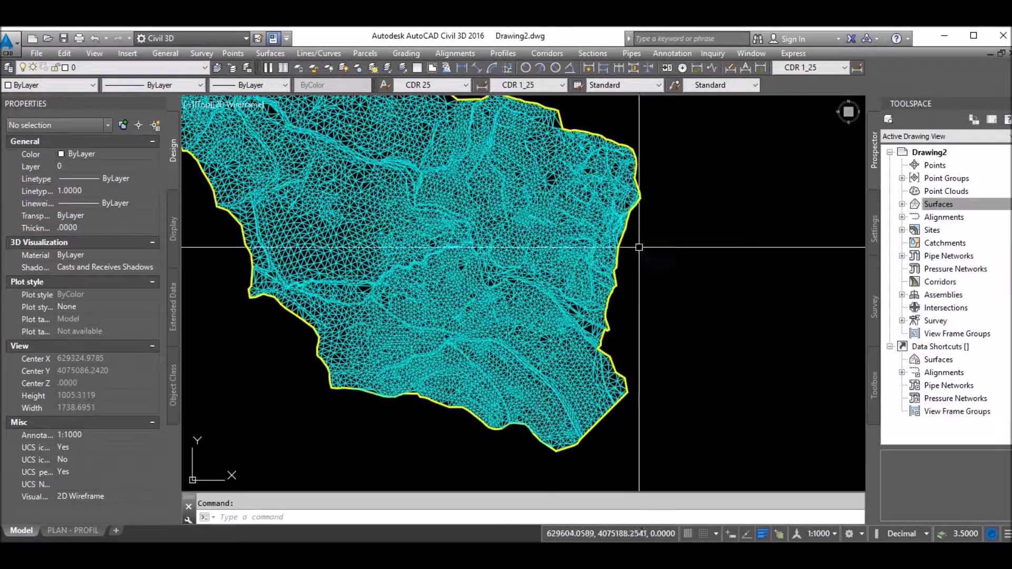
{"action": "left_click", "coordinate": [902, 204]}
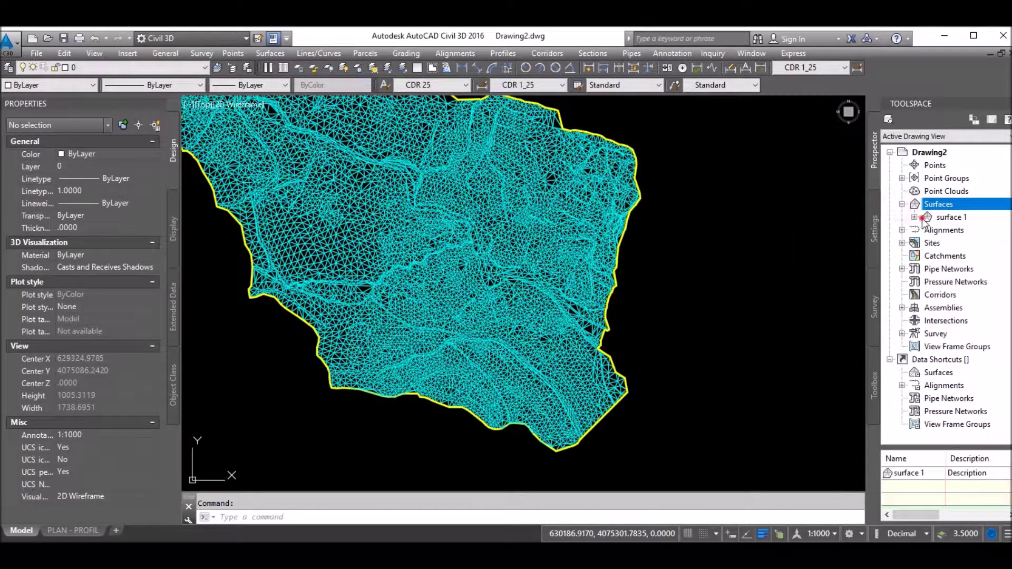
{"action": "left_click", "coordinate": [927, 255]}
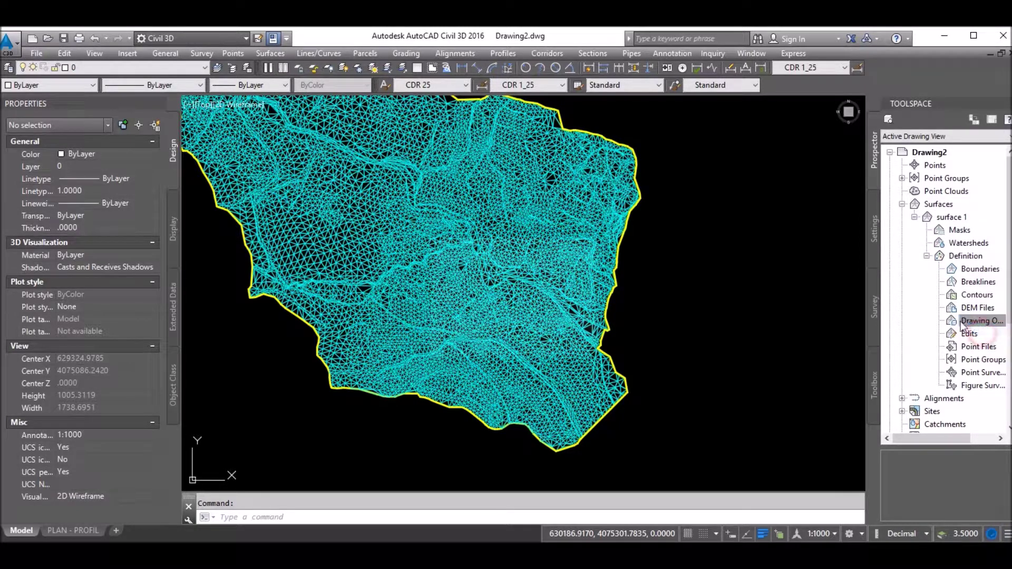
{"action": "left_click", "coordinate": [494, 284]}
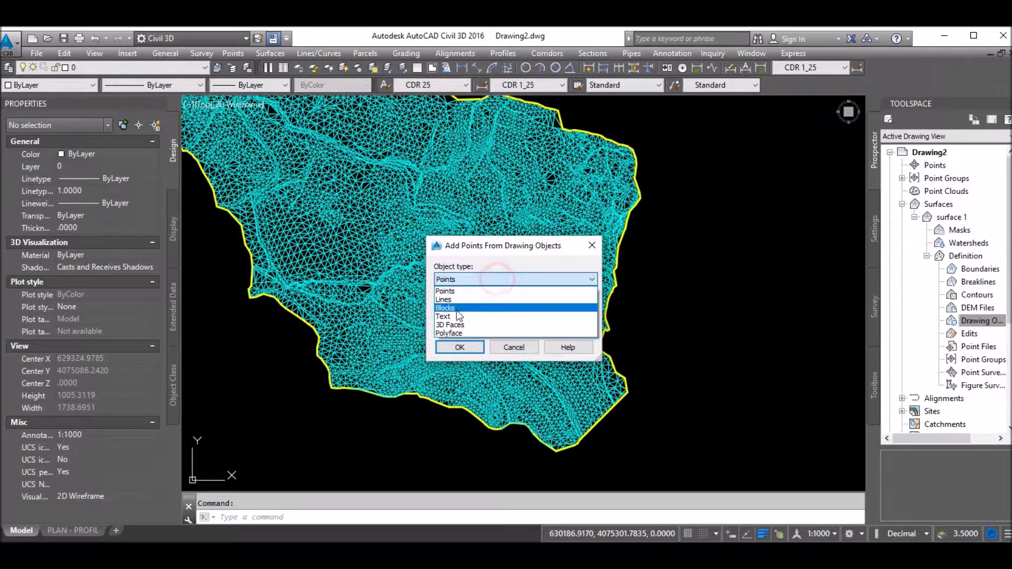
Step: Add all 18908 terrain 3D Faces to surface 1's definition by window selection
{"action": "left_click", "coordinate": [455, 324]}
{"action": "left_click", "coordinate": [456, 346]}
{"action": "scroll", "coordinate": [464, 295], "scroll_direction": "down", "scroll_amount": 10}
{"action": "left_click", "coordinate": [405, 249]}
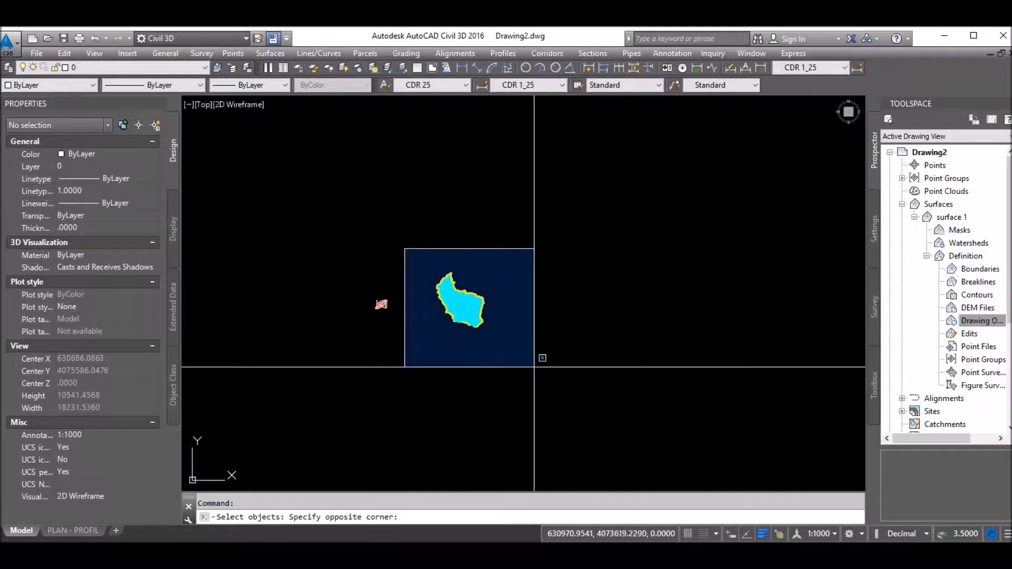
{"action": "left_click", "coordinate": [534, 367]}
{"action": "key", "text": "Return"}
Step: Pan to frame the rebuilt surface and check the yellow outline polyline
{"action": "scroll", "coordinate": [430, 242], "scroll_direction": "up", "scroll_amount": 5}
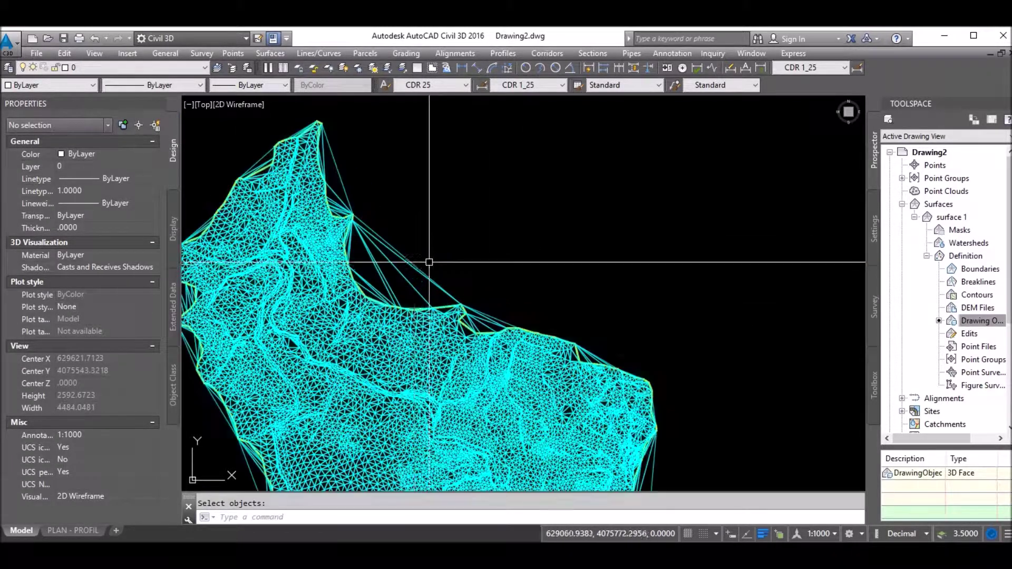
{"action": "left_click", "coordinate": [426, 241]}
{"action": "right_click", "coordinate": [429, 238]}
{"action": "mouse_move", "coordinate": [477, 317]}
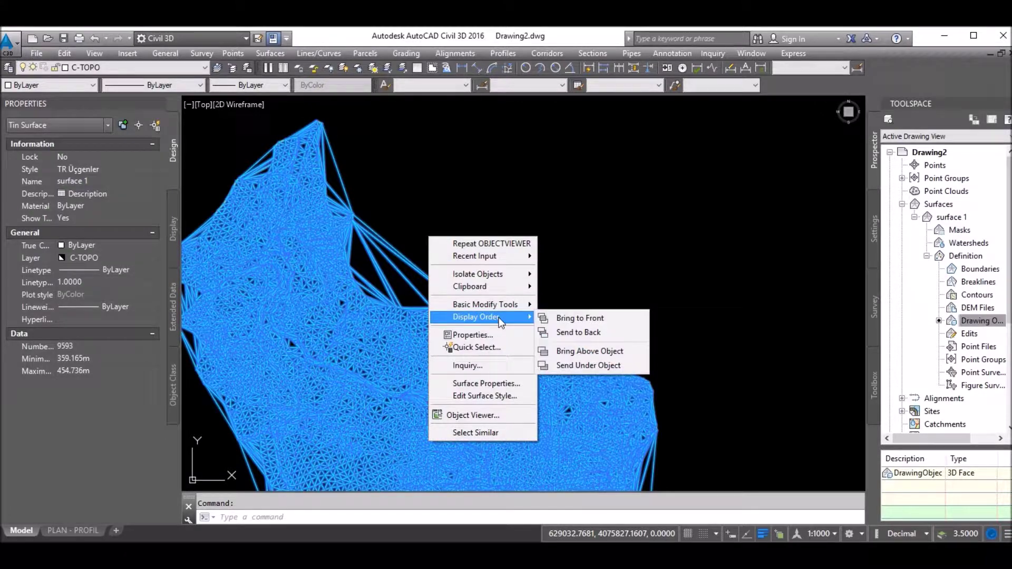
{"action": "left_click", "coordinate": [594, 332]}
{"action": "middle_click_drag", "start_coordinate": [423, 255], "coordinate": [458, 184]}
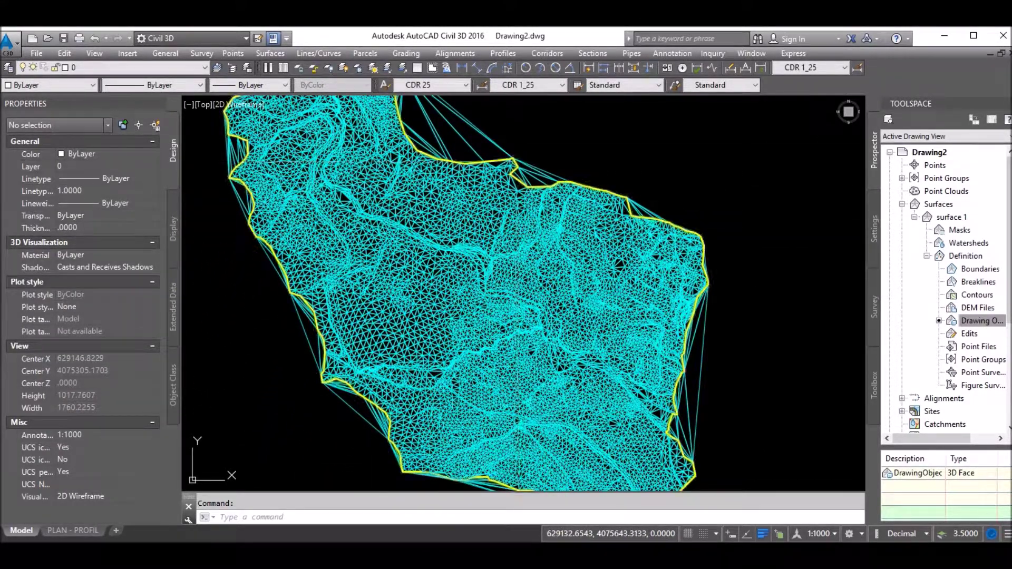
{"action": "left_click", "coordinate": [480, 160]}
{"action": "key", "text": "Escape"}
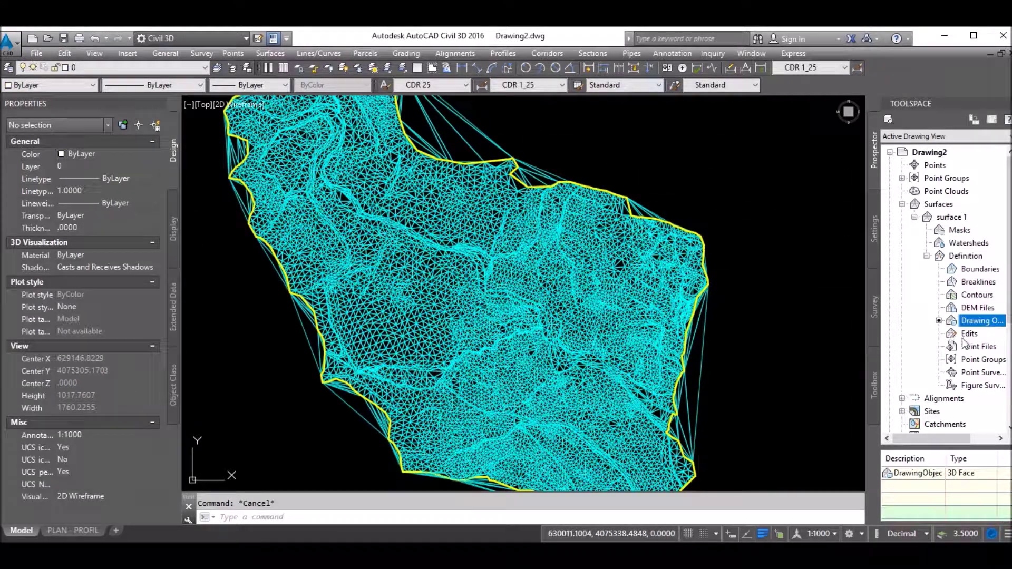
Step: Add the yellow outline polyline as an outer boundary of surface 1
{"action": "right_click", "coordinate": [983, 270]}
{"action": "left_click", "coordinate": [981, 278]}
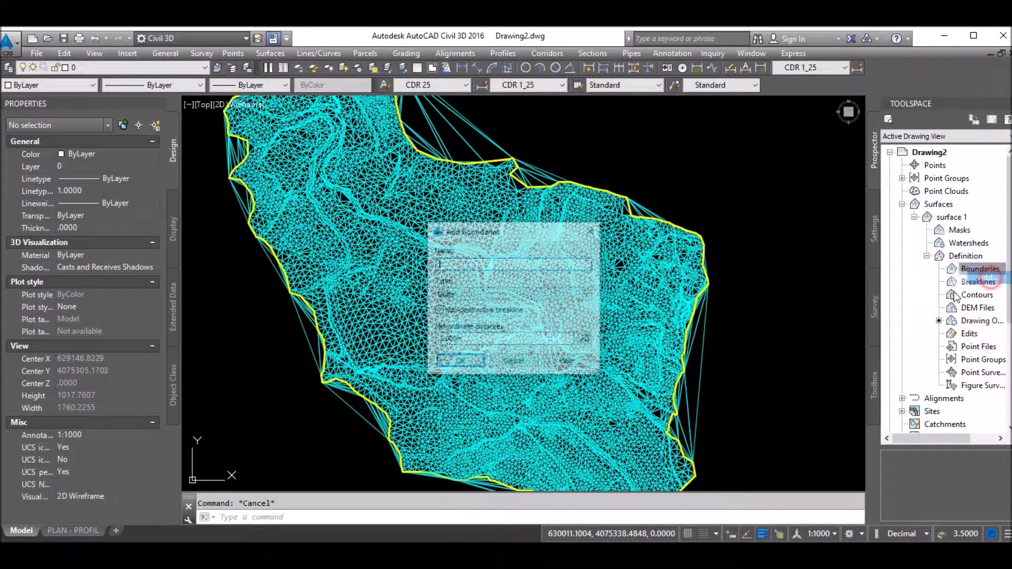
{"action": "left_click", "coordinate": [459, 363]}
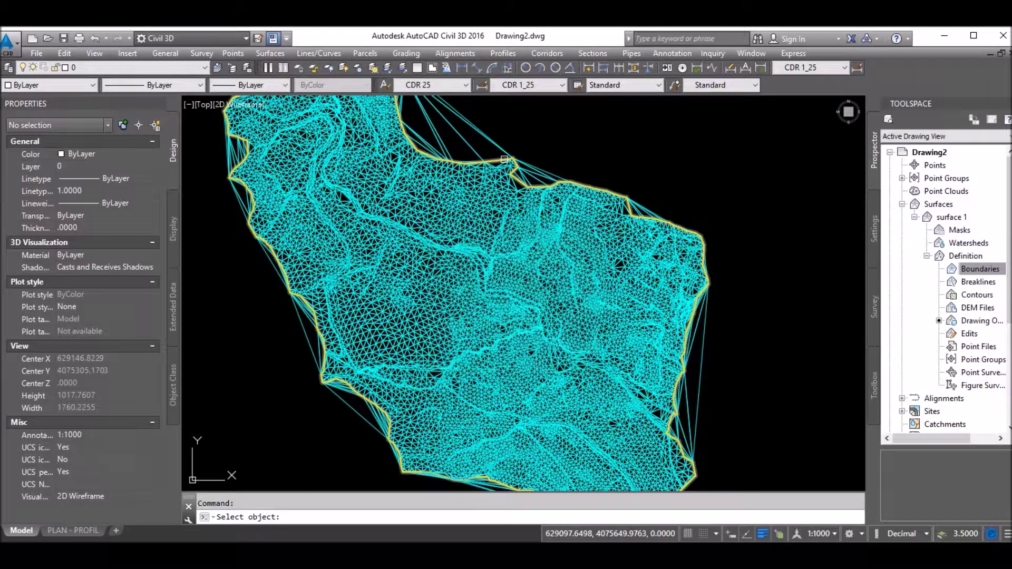
{"action": "left_click", "coordinate": [704, 289]}
{"action": "scroll", "coordinate": [676, 290], "scroll_direction": "down", "scroll_amount": 4}
{"action": "scroll", "coordinate": [676, 285], "scroll_direction": "up", "scroll_amount": 3}
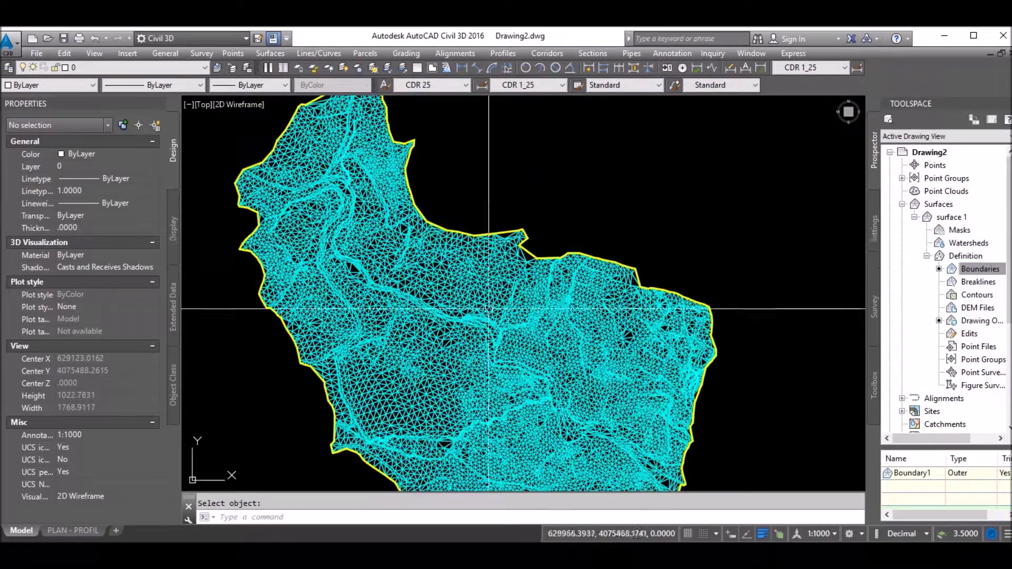
{"action": "scroll", "coordinate": [716, 256], "scroll_direction": "down", "scroll_amount": 4}
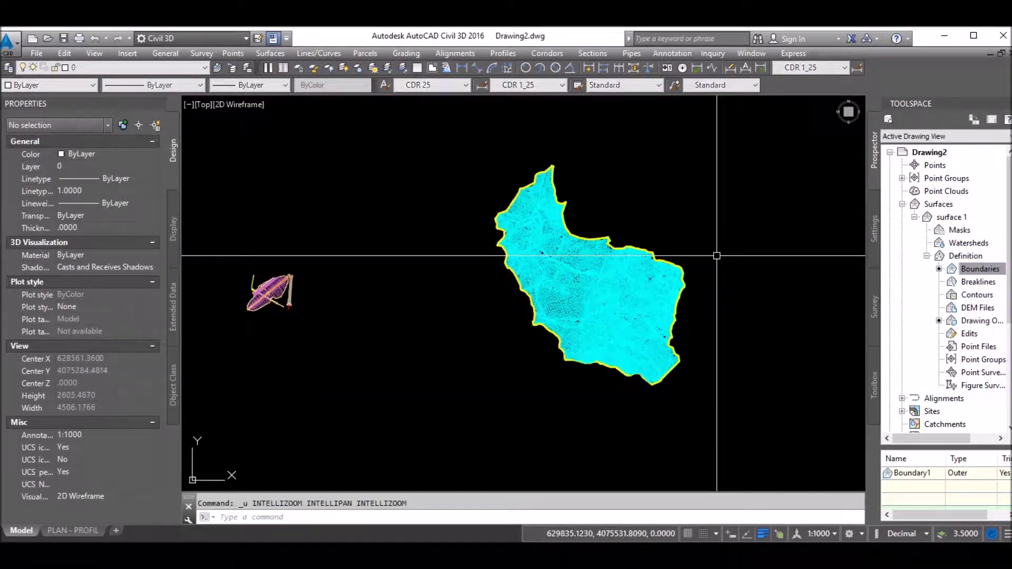
Step: Undo the boundary and start a Delete Line edit on surface 1
{"action": "key", "text": "ctrl+z"}
{"action": "key", "text": "ctrl+z"}
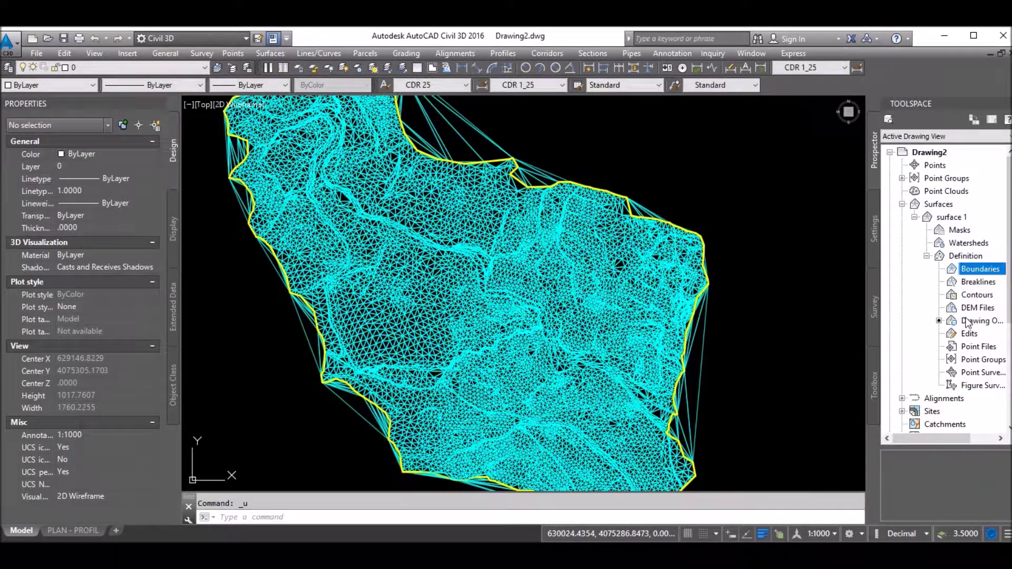
{"action": "right_click", "coordinate": [972, 333]}
{"action": "left_click", "coordinate": [950, 353]}
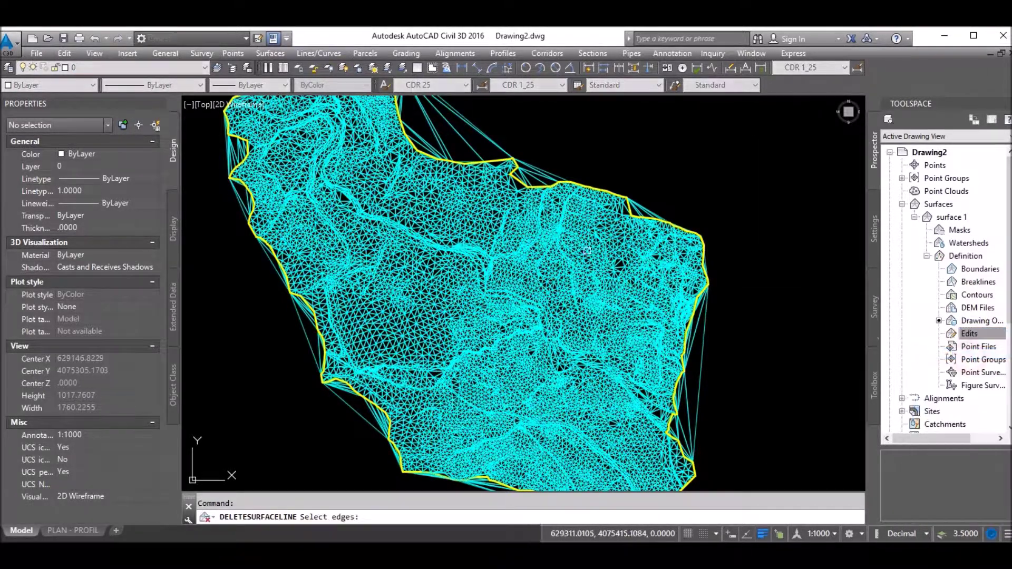
Step: Window-select 28 long stray edges along the surface border and delete them
{"action": "scroll", "coordinate": [433, 97], "scroll_direction": "up", "scroll_amount": 4}
{"action": "left_click", "coordinate": [545, 117]}
{"action": "left_click", "coordinate": [423, 236]}
{"action": "scroll", "coordinate": [488, 206], "scroll_direction": "up", "scroll_amount": 2}
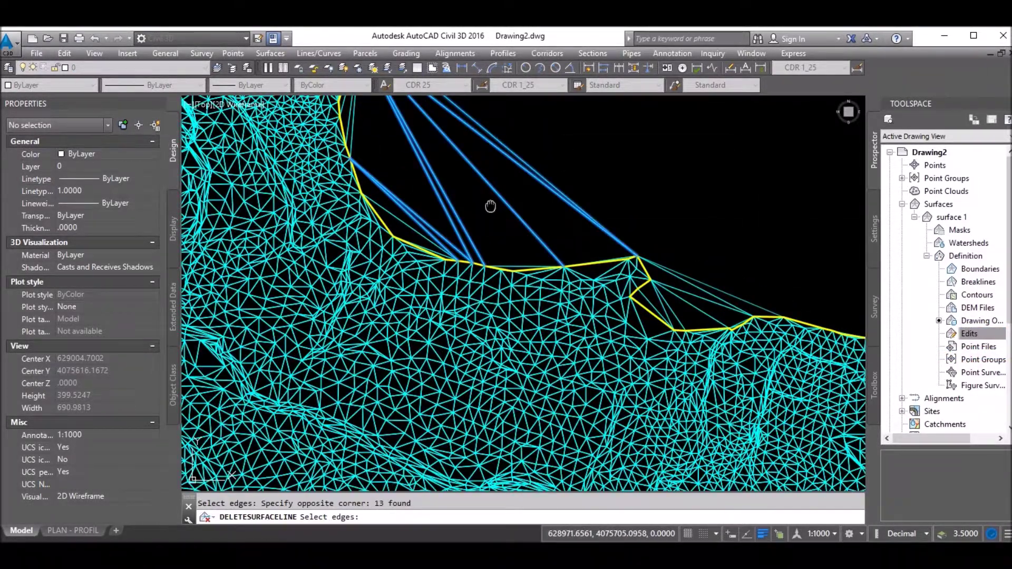
{"action": "scroll", "coordinate": [431, 172], "scroll_direction": "up", "scroll_amount": 1}
{"action": "scroll", "coordinate": [443, 219], "scroll_direction": "up", "scroll_amount": 1}
{"action": "left_click", "coordinate": [445, 218]}
{"action": "left_click", "coordinate": [365, 346]}
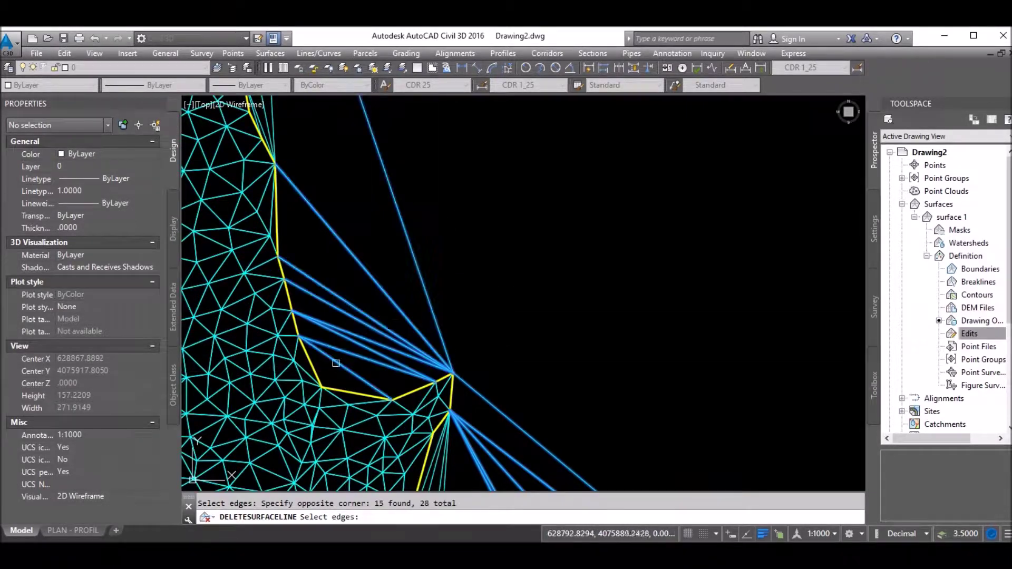
{"action": "key", "text": "Return"}
Step: Delete the remaining stray triangle edges beyond the yellow outline and end Delete Line
{"action": "scroll", "coordinate": [447, 304], "scroll_direction": "down", "scroll_amount": 6}
{"action": "scroll", "coordinate": [559, 319], "scroll_direction": "up", "scroll_amount": 4}
{"action": "left_click", "coordinate": [461, 311]}
{"action": "scroll", "coordinate": [462, 311], "scroll_direction": "down", "scroll_amount": 5}
{"action": "scroll", "coordinate": [467, 191], "scroll_direction": "up", "scroll_amount": 5}
{"action": "scroll", "coordinate": [411, 163], "scroll_direction": "down", "scroll_amount": 4}
{"action": "scroll", "coordinate": [468, 255], "scroll_direction": "up", "scroll_amount": 6}
{"action": "left_click", "coordinate": [470, 242]}
{"action": "left_click", "coordinate": [404, 252]}
{"action": "scroll", "coordinate": [405, 252], "scroll_direction": "down", "scroll_amount": 3}
{"action": "scroll", "coordinate": [405, 252], "scroll_direction": "down", "scroll_amount": 2}
{"action": "scroll", "coordinate": [391, 262], "scroll_direction": "up", "scroll_amount": 3}
{"action": "scroll", "coordinate": [391, 262], "scroll_direction": "up", "scroll_amount": 3}
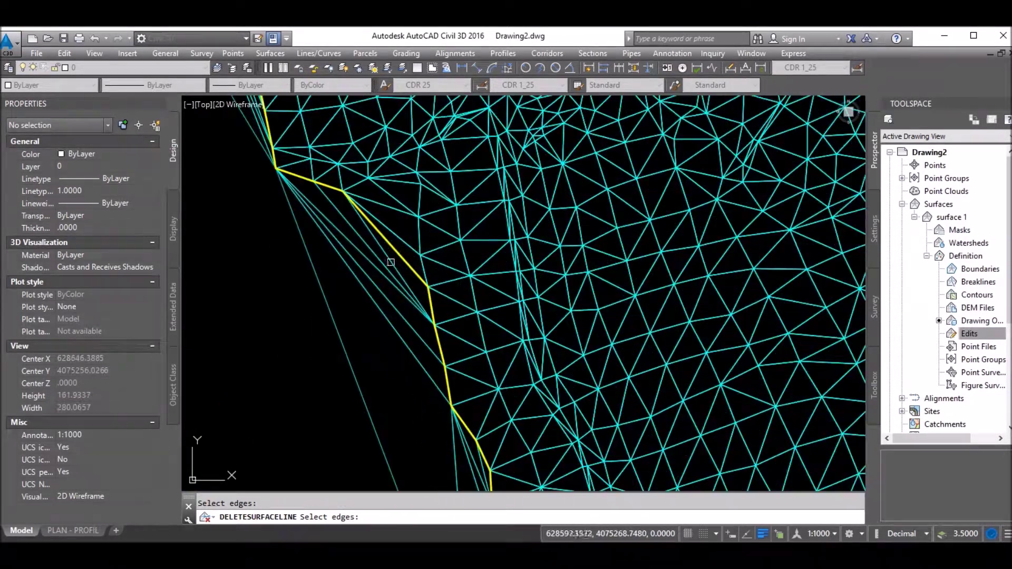
{"action": "left_click", "coordinate": [386, 369]}
{"action": "left_click", "coordinate": [335, 276]}
{"action": "scroll", "coordinate": [538, 260], "scroll_direction": "down", "scroll_amount": 5}
{"action": "key", "text": "Escape"}
Step: Select the triangulated surface 1 and bring up its context menu
{"action": "scroll", "coordinate": [538, 260], "scroll_direction": "up", "scroll_amount": 4}
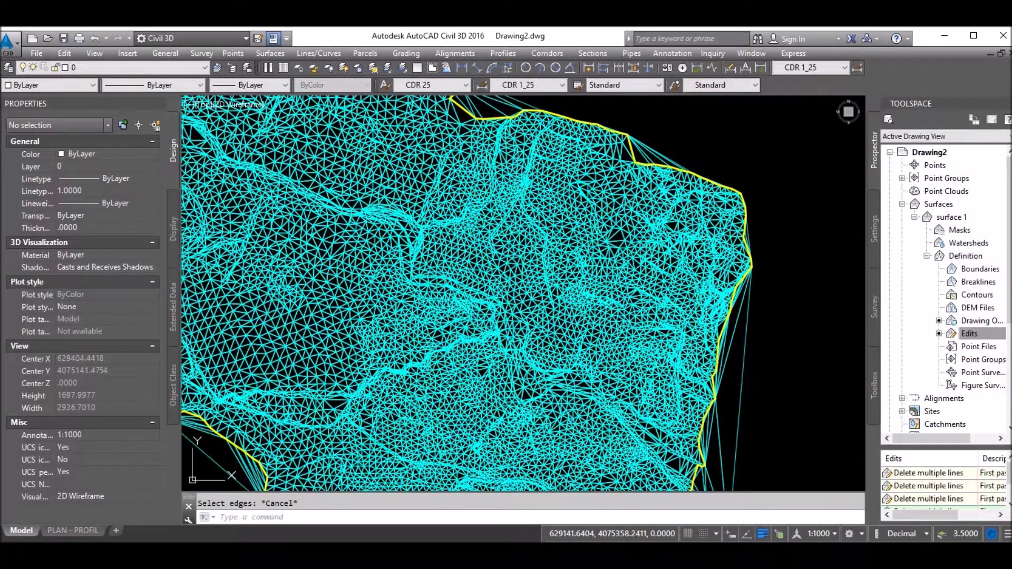
{"action": "scroll", "coordinate": [536, 243], "scroll_direction": "down", "scroll_amount": 2}
{"action": "scroll", "coordinate": [535, 241], "scroll_direction": "down", "scroll_amount": 1}
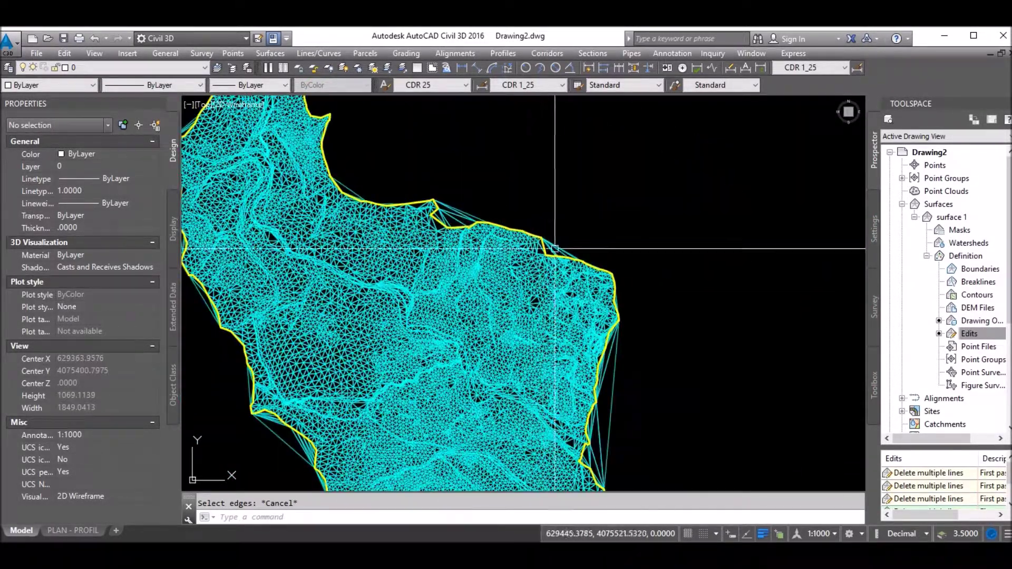
{"action": "left_click", "coordinate": [565, 217]}
{"action": "right_click", "coordinate": [565, 216]}
Step: Set surface 1's style to TR 1m ve 5m Aralıklı Eğriler Gri Renkli
{"action": "left_click", "coordinate": [632, 367]}
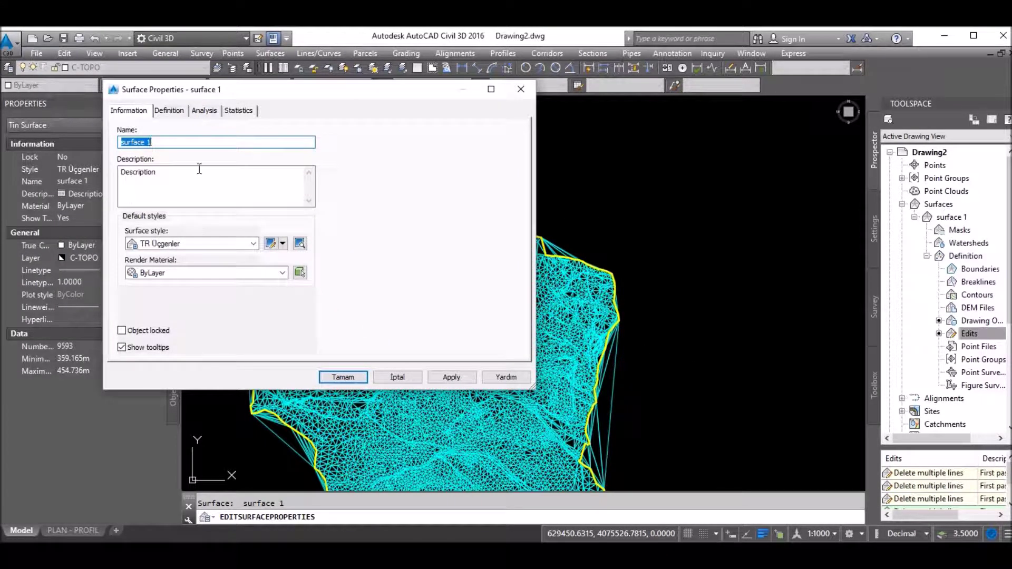
{"action": "left_click", "coordinate": [201, 240]}
{"action": "left_click", "coordinate": [207, 277]}
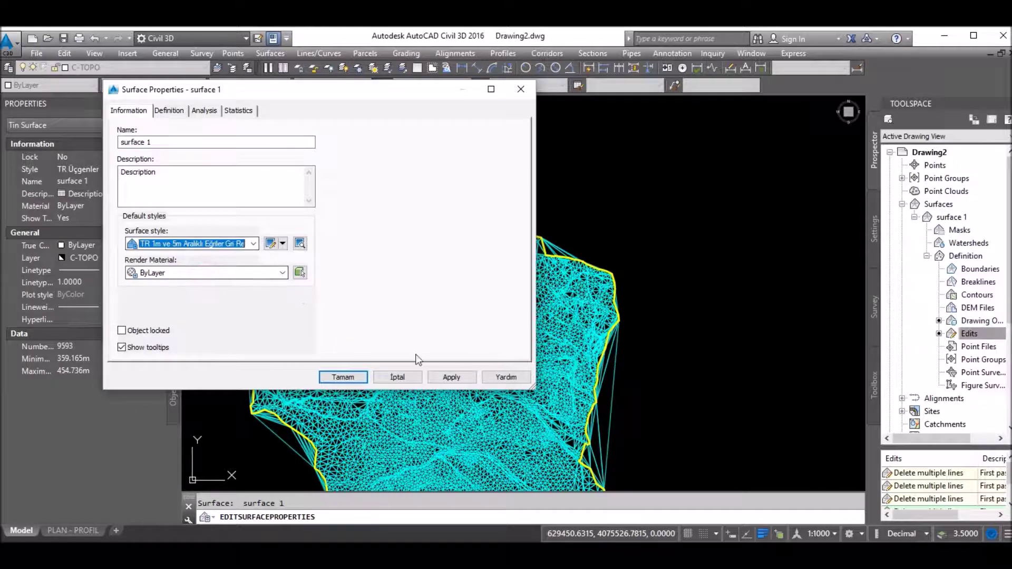
{"action": "left_click", "coordinate": [343, 377]}
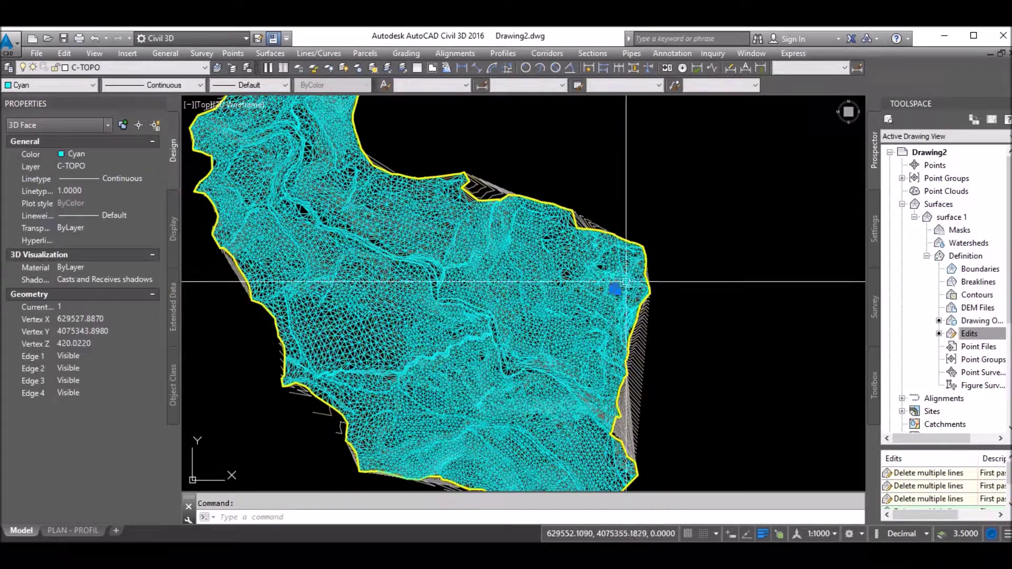
Step: Select all 18908 3D faces with Select Similar and erase them
{"action": "right_click", "coordinate": [641, 276]}
{"action": "left_click", "coordinate": [684, 446]}
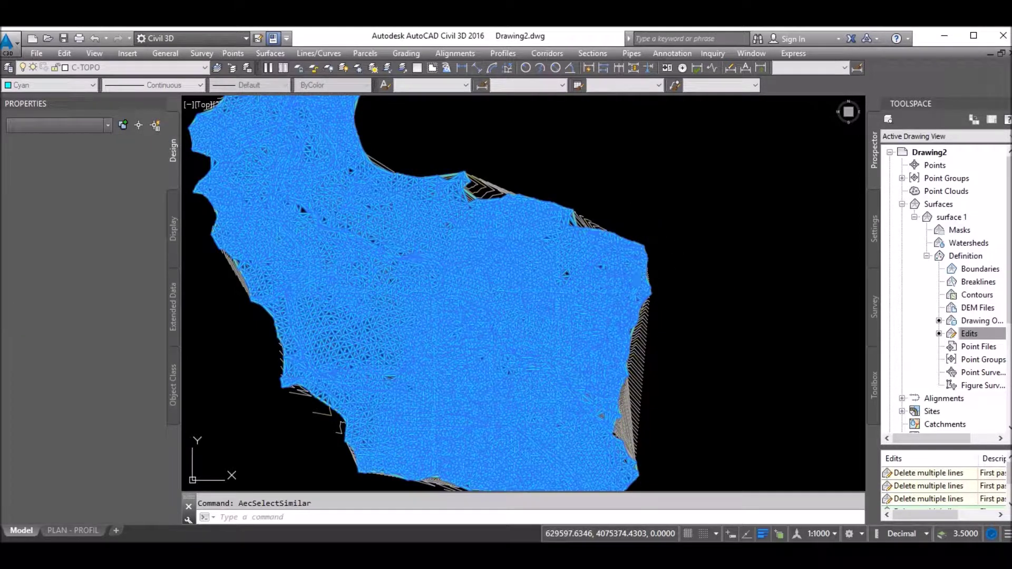
{"action": "type", "text": "e"}
{"action": "key", "text": "Return"}
{"action": "scroll", "coordinate": [462, 208], "scroll_direction": "up", "scroll_amount": 5}
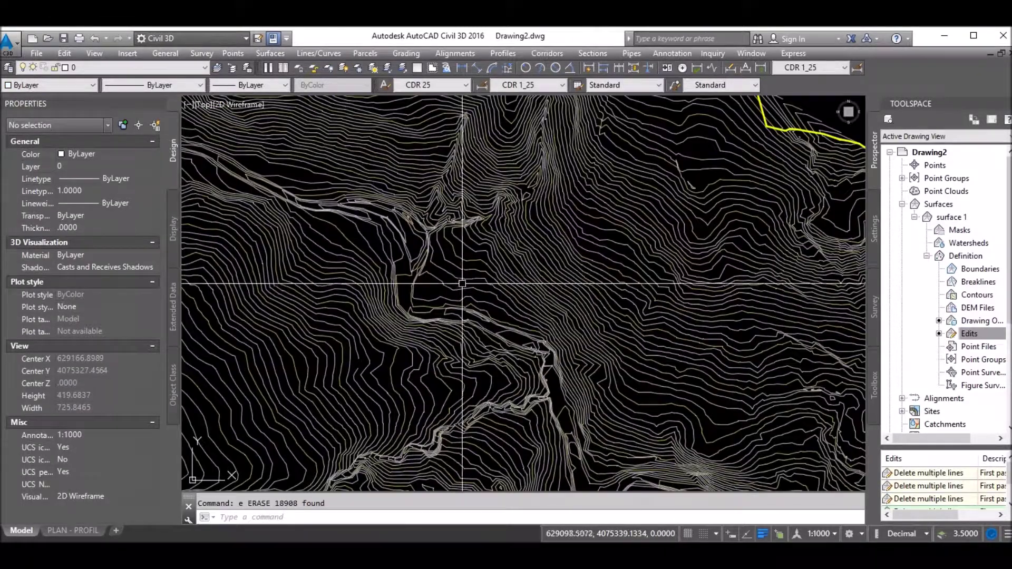
{"action": "scroll", "coordinate": [399, 336], "scroll_direction": "down", "scroll_amount": 3}
{"action": "scroll", "coordinate": [464, 211], "scroll_direction": "down", "scroll_amount": 3}
{"action": "scroll", "coordinate": [464, 211], "scroll_direction": "up", "scroll_amount": 5}
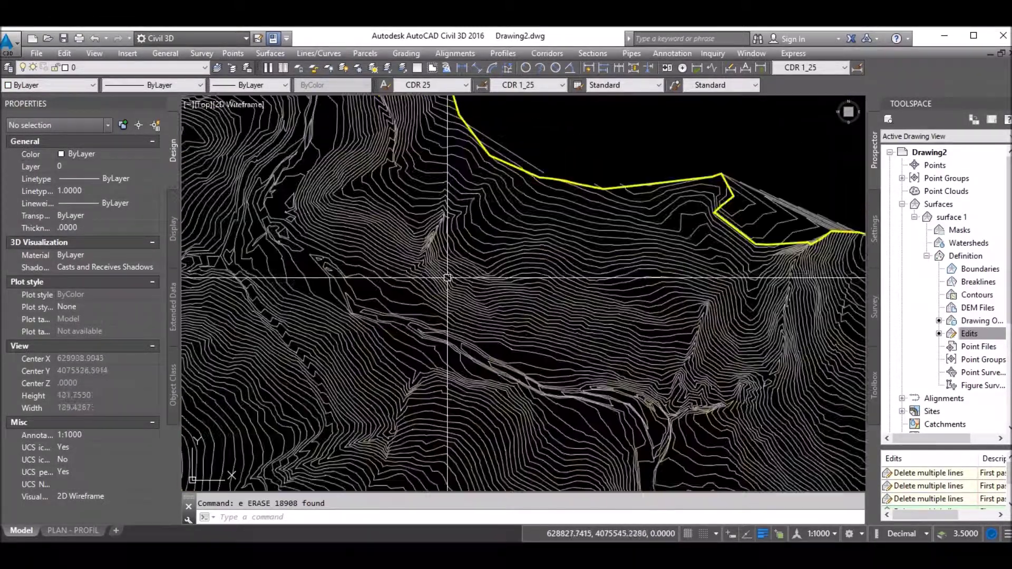
{"action": "scroll", "coordinate": [465, 319], "scroll_direction": "up", "scroll_amount": 4}
{"action": "left_click", "coordinate": [465, 319]}
Step: Set Smooth Contours to True at maximum smoothing in the surface's contour style
{"action": "right_click", "coordinate": [465, 316]}
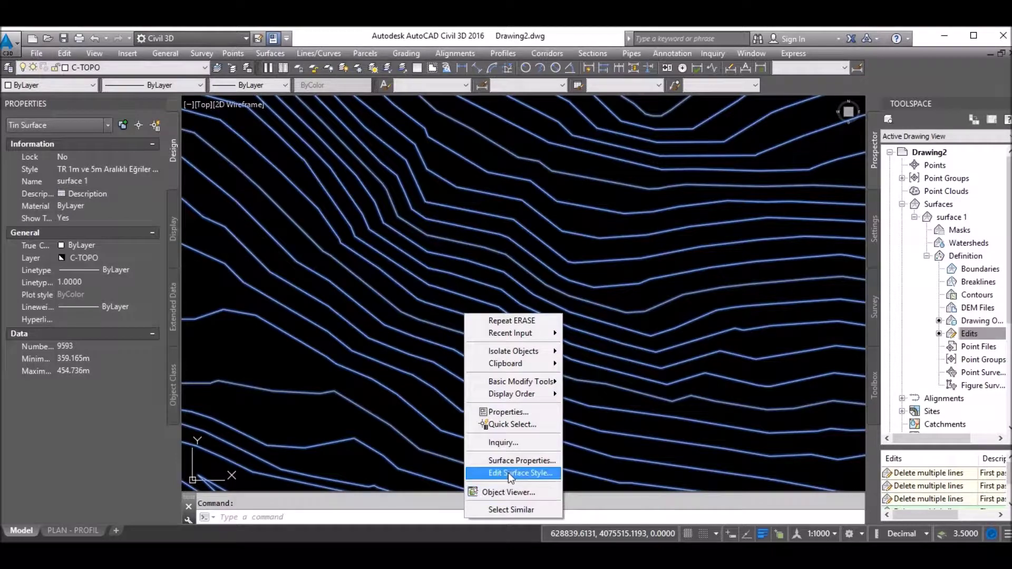
{"action": "left_click", "coordinate": [510, 474]}
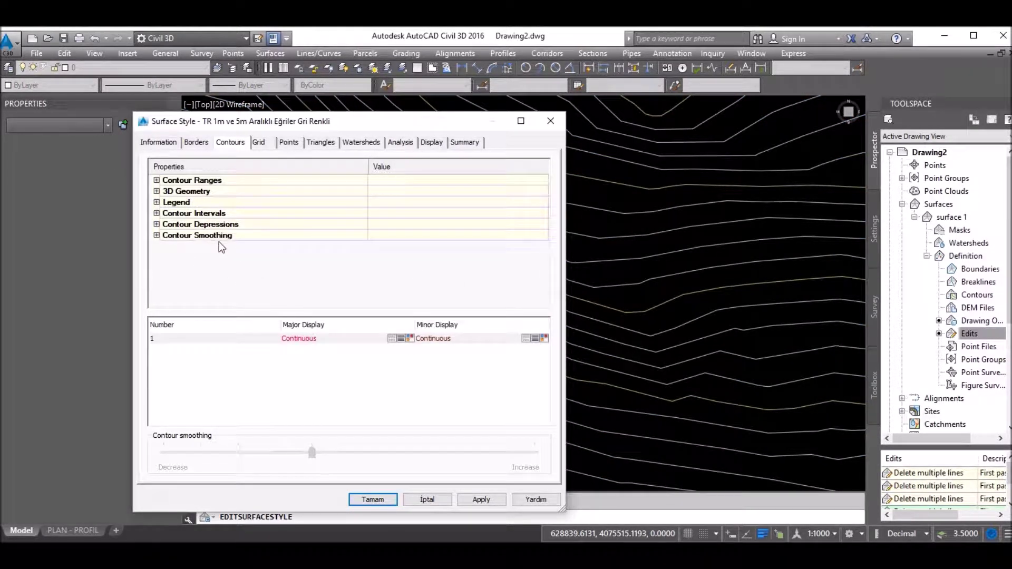
{"action": "left_click", "coordinate": [157, 224]}
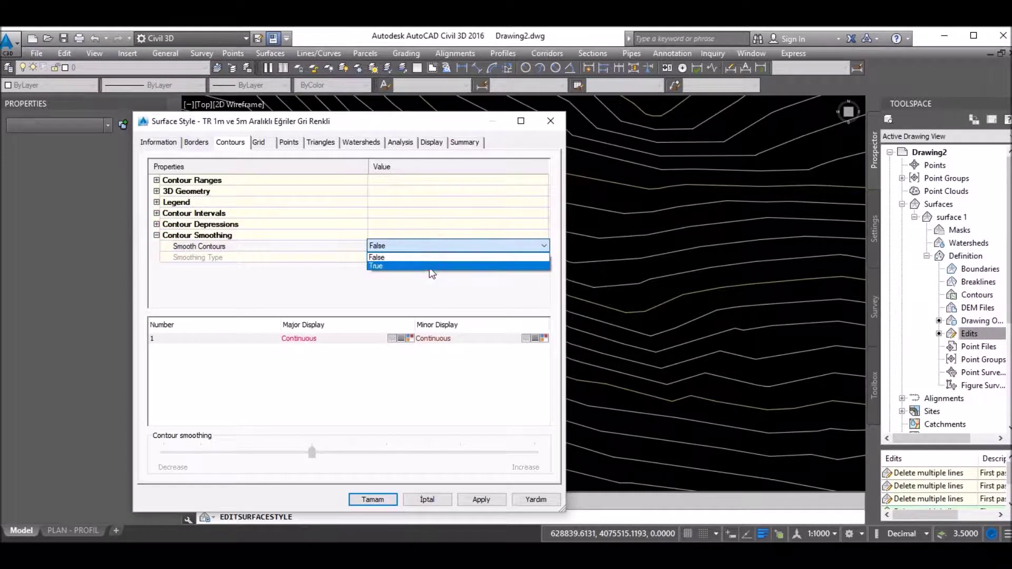
{"action": "left_click", "coordinate": [429, 267]}
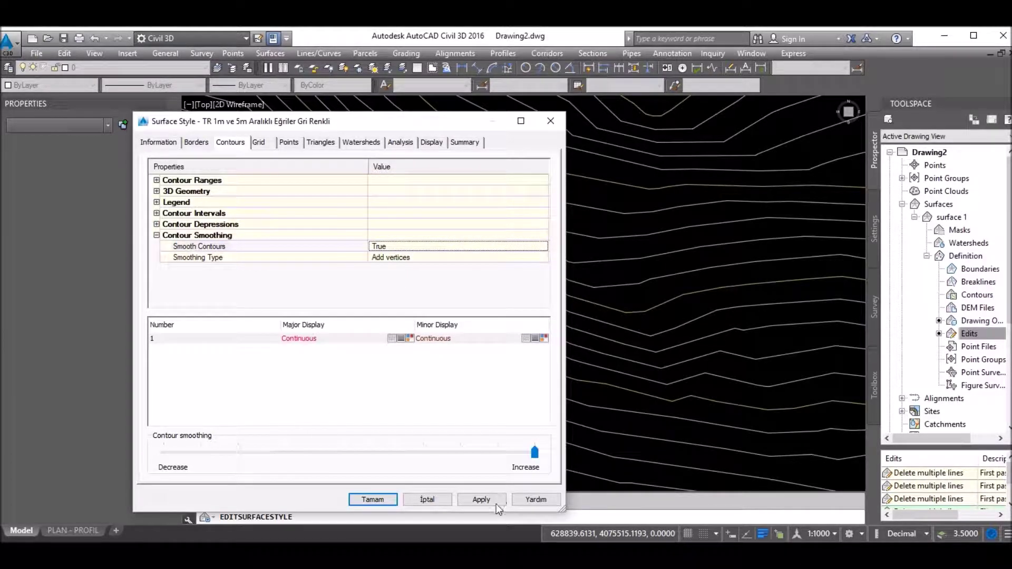
{"action": "left_click", "coordinate": [384, 499]}
{"action": "scroll", "coordinate": [336, 225], "scroll_direction": "down", "scroll_amount": 3}
{"action": "scroll", "coordinate": [337, 226], "scroll_direction": "down", "scroll_amount": 3}
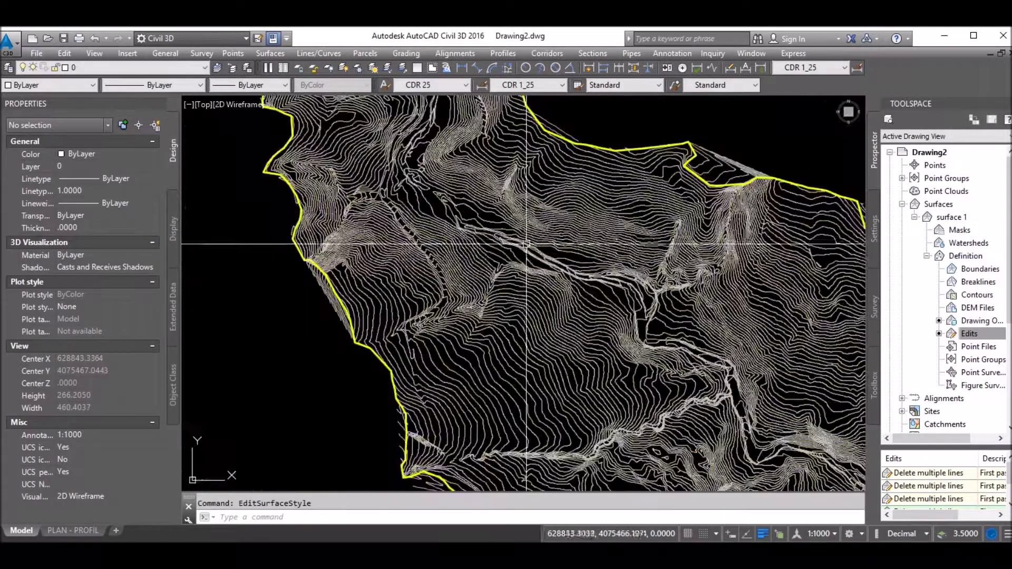
Step: Erase the yellow boundary outline polyline around the contours
{"action": "scroll", "coordinate": [336, 225], "scroll_direction": "down", "scroll_amount": 3}
{"action": "scroll", "coordinate": [369, 237], "scroll_direction": "up", "scroll_amount": 2}
{"action": "left_click", "coordinate": [610, 308]}
{"action": "type", "text": "e"}
{"action": "key", "text": "Return"}
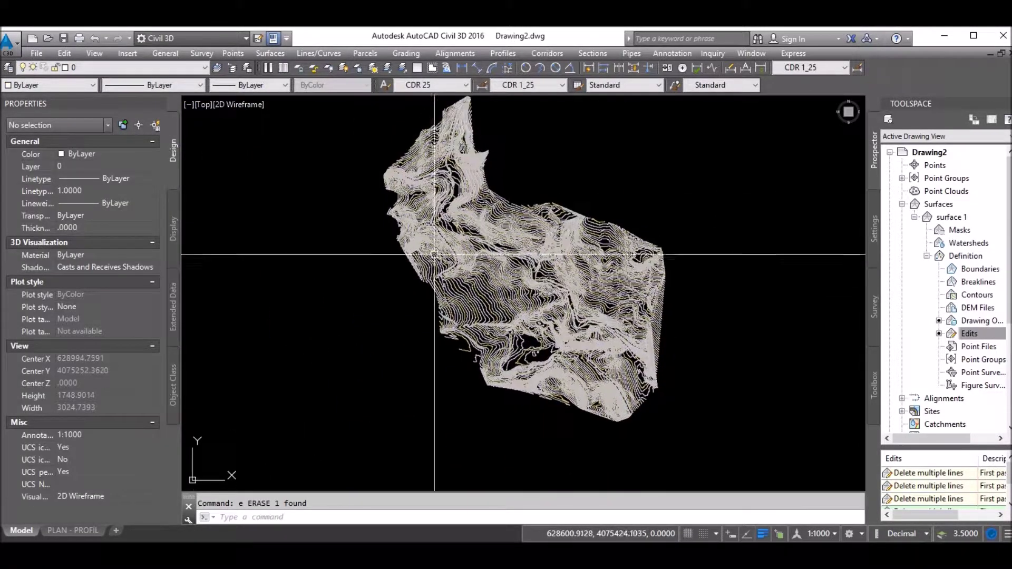
Step: View surface 1 in the Object Viewer, orbited to a low oblique angle
{"action": "scroll", "coordinate": [336, 280], "scroll_direction": "down", "scroll_amount": 2}
{"action": "scroll", "coordinate": [430, 225], "scroll_direction": "up", "scroll_amount": 4}
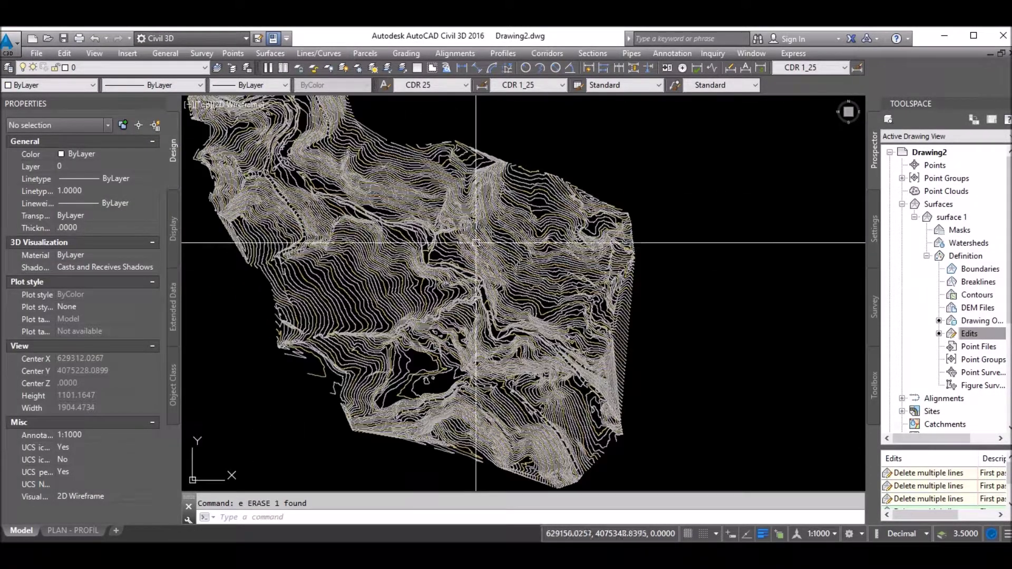
{"action": "left_click", "coordinate": [430, 225]}
{"action": "right_click", "coordinate": [381, 279]}
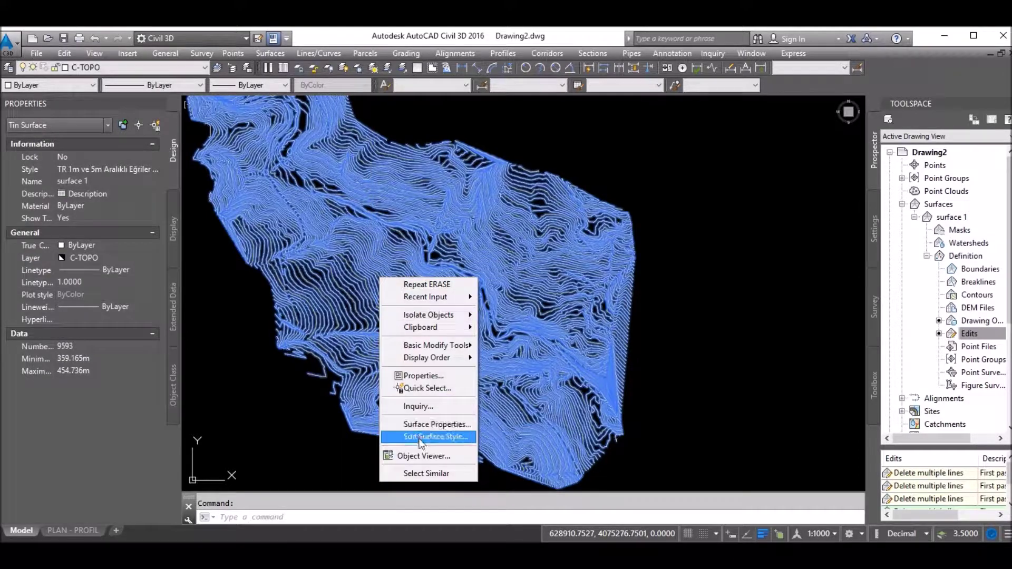
{"action": "left_click", "coordinate": [422, 456]}
{"action": "mouse_move", "coordinate": [507, 384]}
{"action": "left_mouse_down"}
{"action": "mouse_move", "coordinate": [475, 267]}
{"action": "mouse_move", "coordinate": [515, 380]}
{"action": "left_mouse_up"}
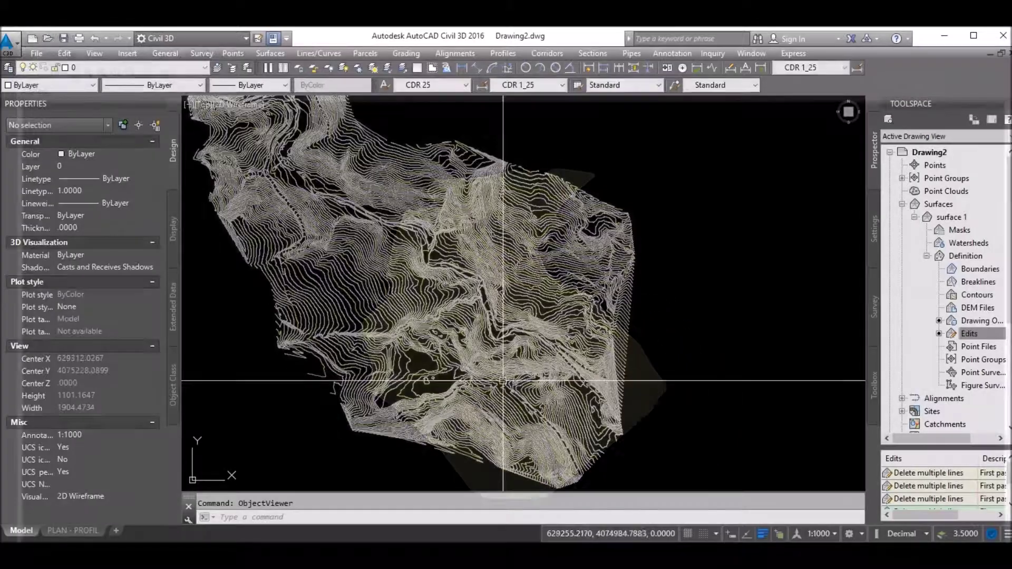
{"action": "scroll", "coordinate": [503, 381], "scroll_direction": "down", "scroll_amount": 10}
{"action": "scroll", "coordinate": [337, 264], "scroll_direction": "up", "scroll_amount": 8}
Step: Move the three dam blocks onto the contour surface with a 2222 displacement
{"action": "scroll", "coordinate": [369, 285], "scroll_direction": "up", "scroll_amount": 5}
{"action": "left_click", "coordinate": [389, 300]}
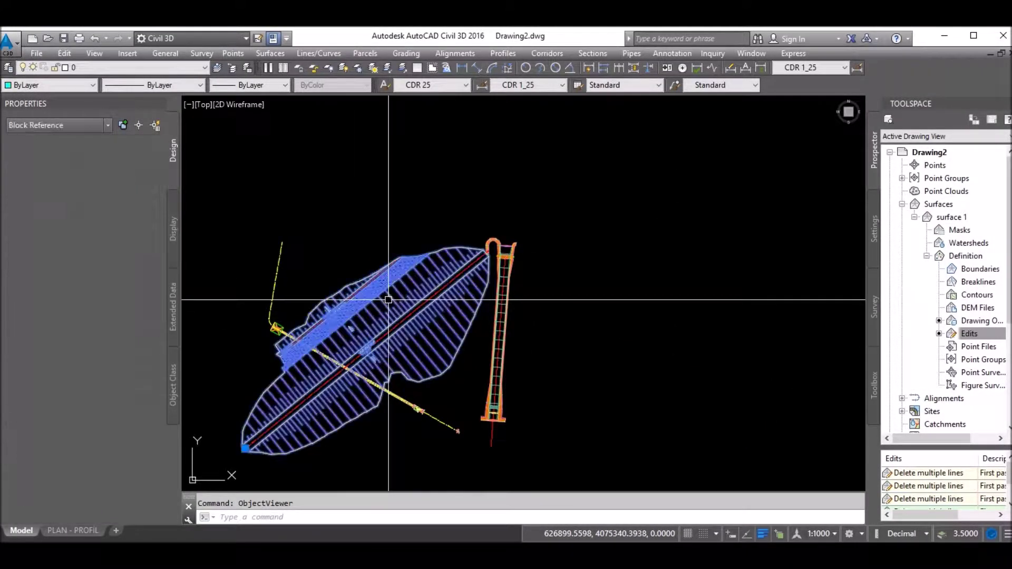
{"action": "left_click", "coordinate": [522, 346]}
{"action": "left_click", "coordinate": [405, 364]}
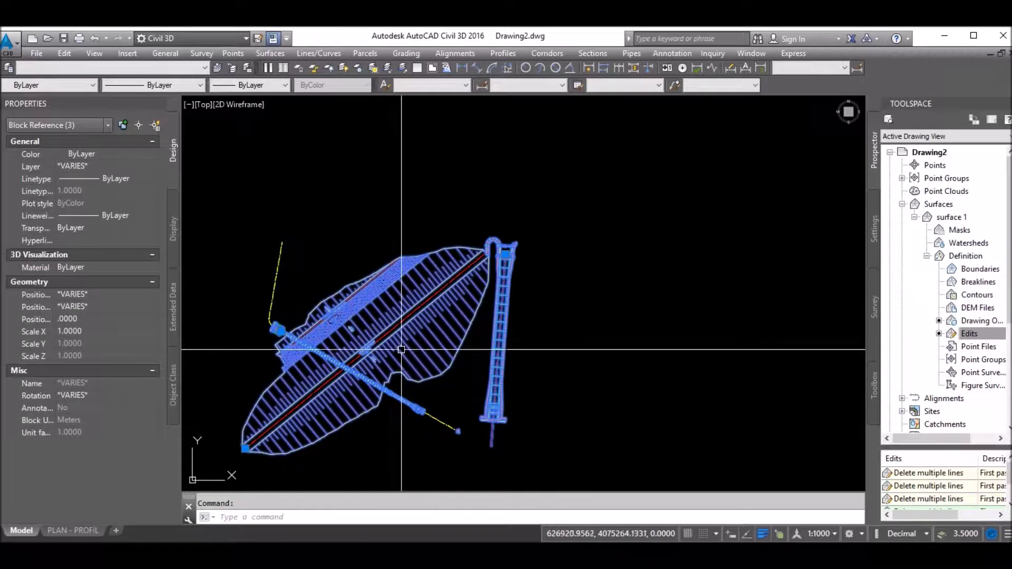
{"action": "type", "text": "m"}
{"action": "key", "text": "Return"}
{"action": "left_click", "coordinate": [329, 255]}
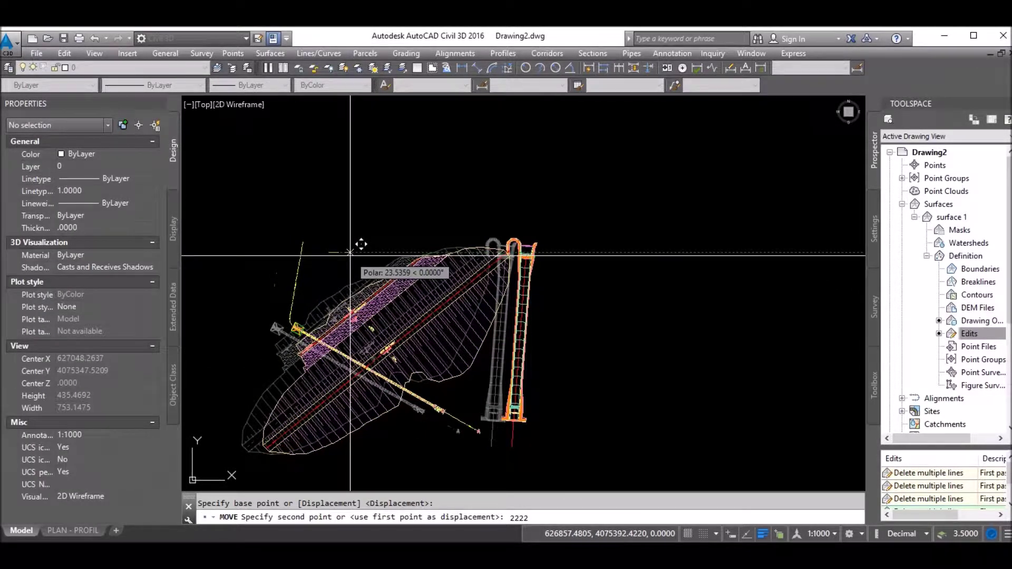
{"action": "key", "text": "Return"}
Step: Move the conduit and tower blocks away from the dam
{"action": "scroll", "coordinate": [351, 253], "scroll_direction": "down", "scroll_amount": 10}
{"action": "scroll", "coordinate": [398, 180], "scroll_direction": "up", "scroll_amount": 3}
{"action": "scroll", "coordinate": [400, 180], "scroll_direction": "up", "scroll_amount": 2}
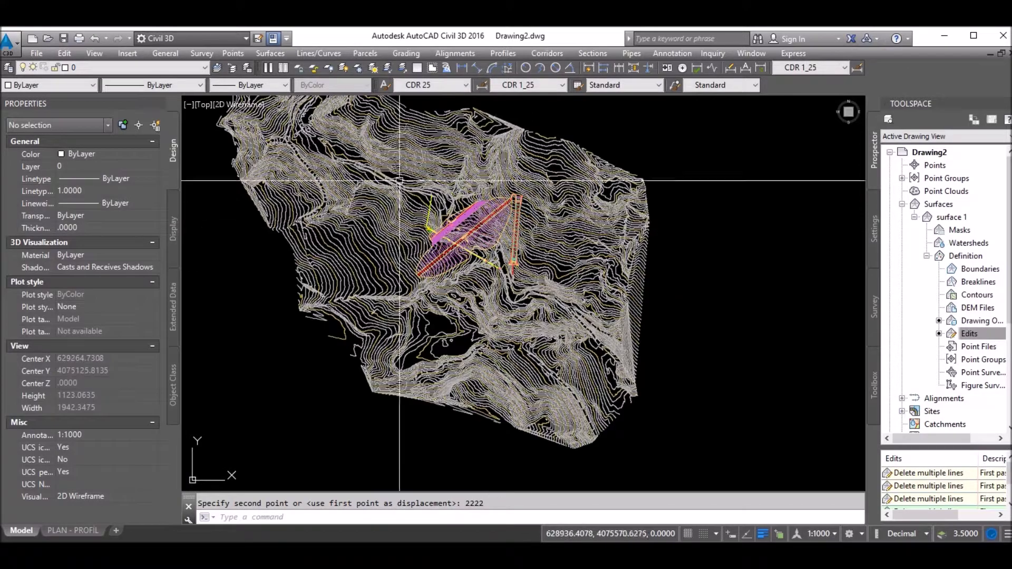
{"action": "scroll", "coordinate": [400, 181], "scroll_direction": "up", "scroll_amount": 4}
{"action": "scroll", "coordinate": [400, 180], "scroll_direction": "up", "scroll_amount": 2}
{"action": "middle_click_drag", "start_coordinate": [404, 316], "coordinate": [504, 274]}
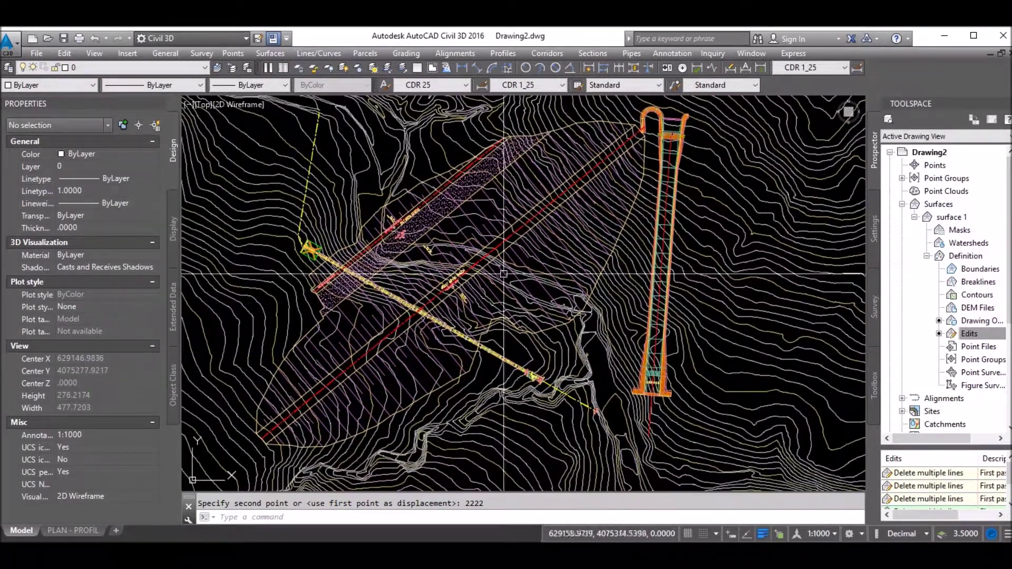
{"action": "left_click", "coordinate": [446, 326]}
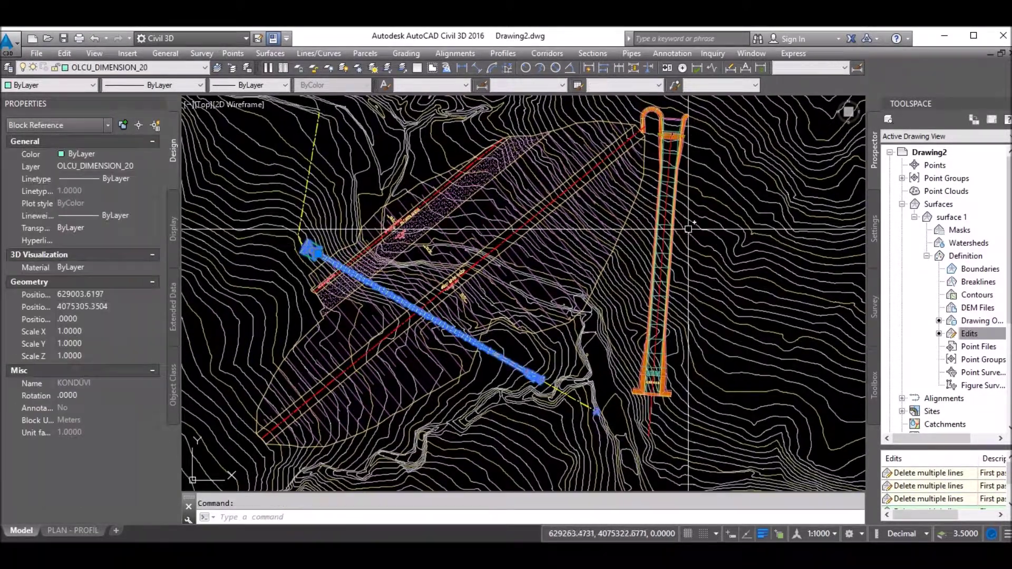
{"action": "left_click", "coordinate": [665, 222]}
{"action": "scroll", "coordinate": [633, 181], "scroll_direction": "down", "scroll_amount": 4}
{"action": "scroll", "coordinate": [633, 181], "scroll_direction": "down", "scroll_amount": 2}
{"action": "type", "text": "m"}
{"action": "key", "text": "Return"}
{"action": "left_click", "coordinate": [631, 181]}
{"action": "type", "text": "2222"}
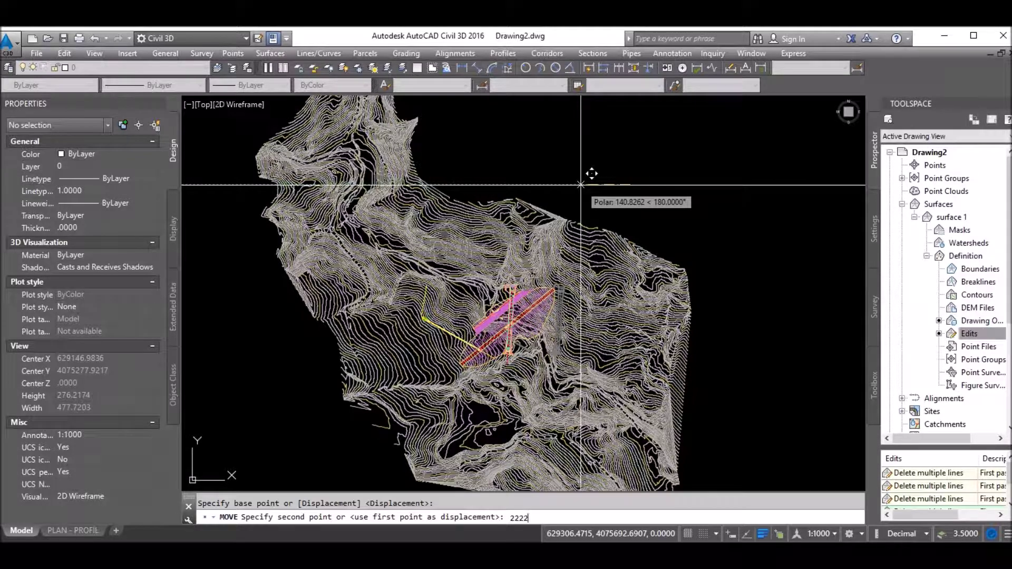
{"action": "key", "text": "Return"}
{"action": "key", "text": "Return"}
{"action": "scroll", "coordinate": [518, 245], "scroll_direction": "up", "scroll_amount": 5}
{"action": "key", "text": "Escape"}
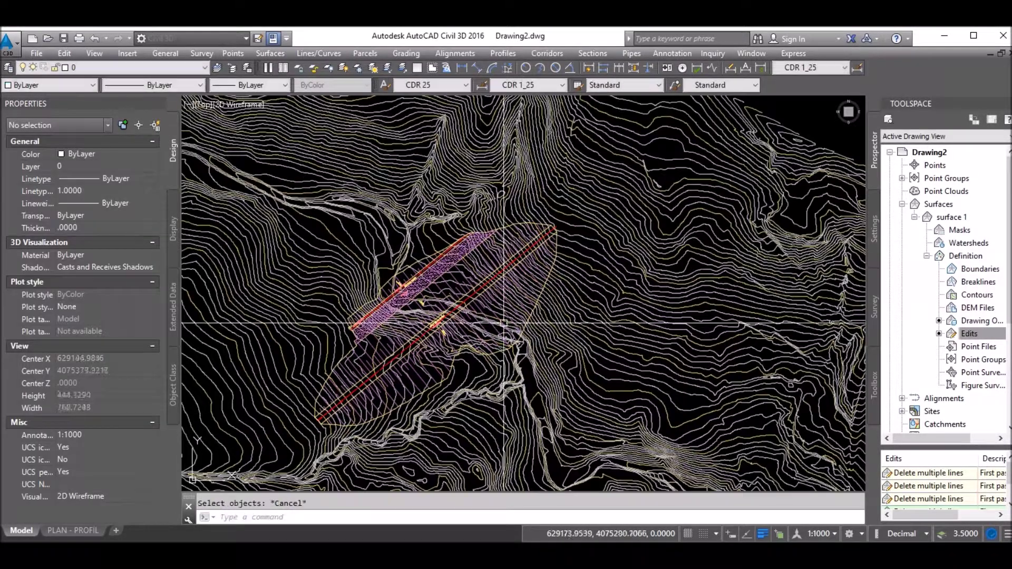
Step: Clear the block selection, zoom to the dam axis end, and start a polyline (PL)
{"action": "left_click", "coordinate": [518, 244]}
{"action": "scroll", "coordinate": [518, 244], "scroll_direction": "up", "scroll_amount": 3}
{"action": "key", "text": "Escape"}
{"action": "scroll", "coordinate": [519, 253], "scroll_direction": "up", "scroll_amount": 3}
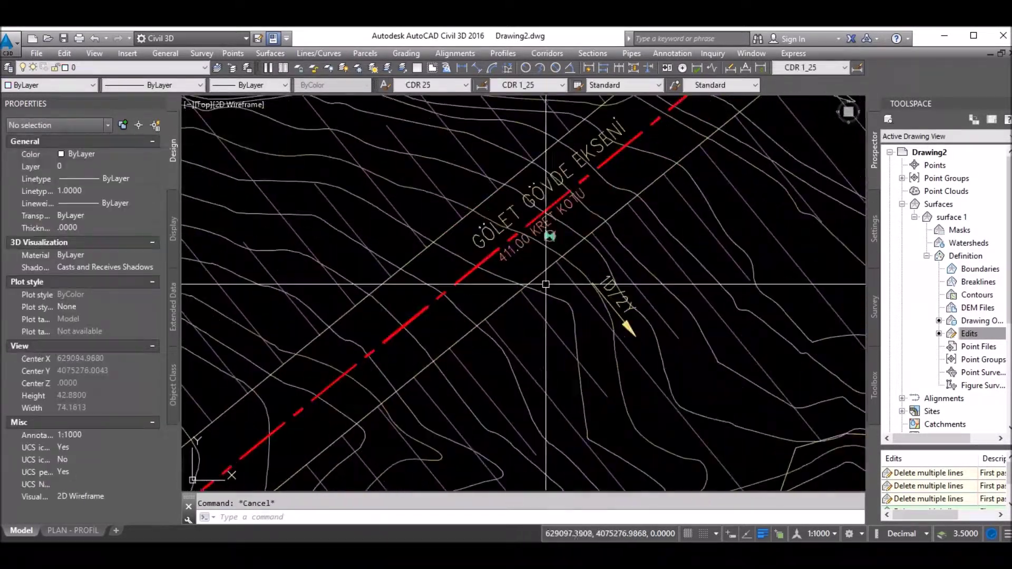
{"action": "scroll", "coordinate": [518, 256], "scroll_direction": "down", "scroll_amount": 5}
{"action": "scroll", "coordinate": [622, 228], "scroll_direction": "up", "scroll_amount": 5}
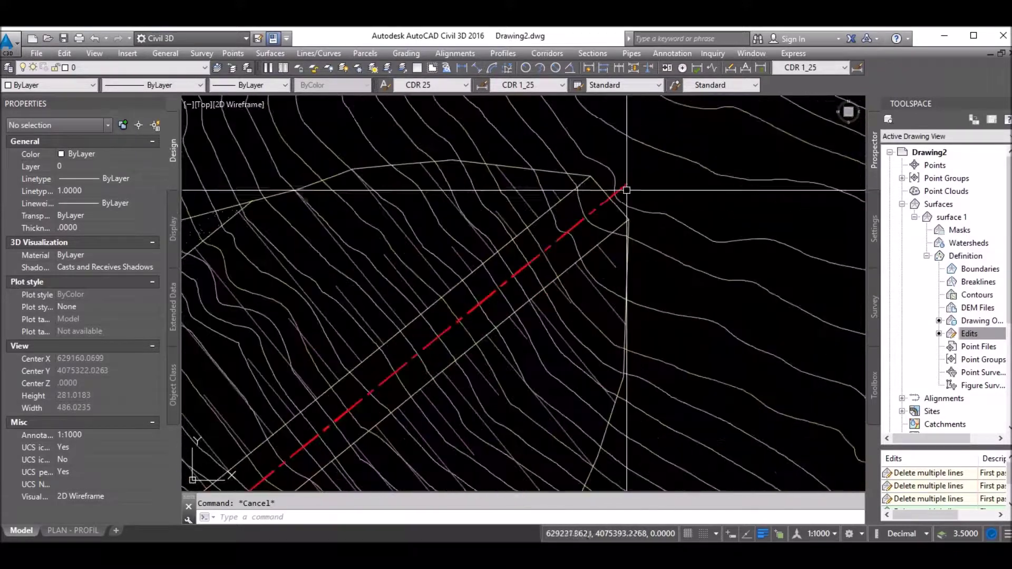
{"action": "scroll", "coordinate": [622, 227], "scroll_direction": "up", "scroll_amount": 3}
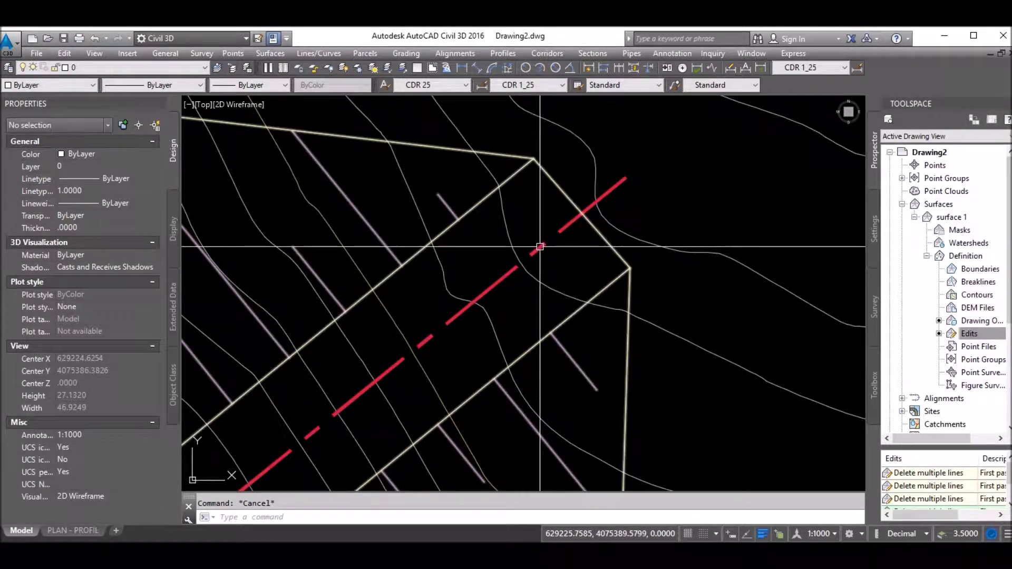
{"action": "scroll", "coordinate": [667, 169], "scroll_direction": "down", "scroll_amount": 5}
{"action": "scroll", "coordinate": [659, 190], "scroll_direction": "down", "scroll_amount": 3}
{"action": "scroll", "coordinate": [658, 190], "scroll_direction": "down", "scroll_amount": 4}
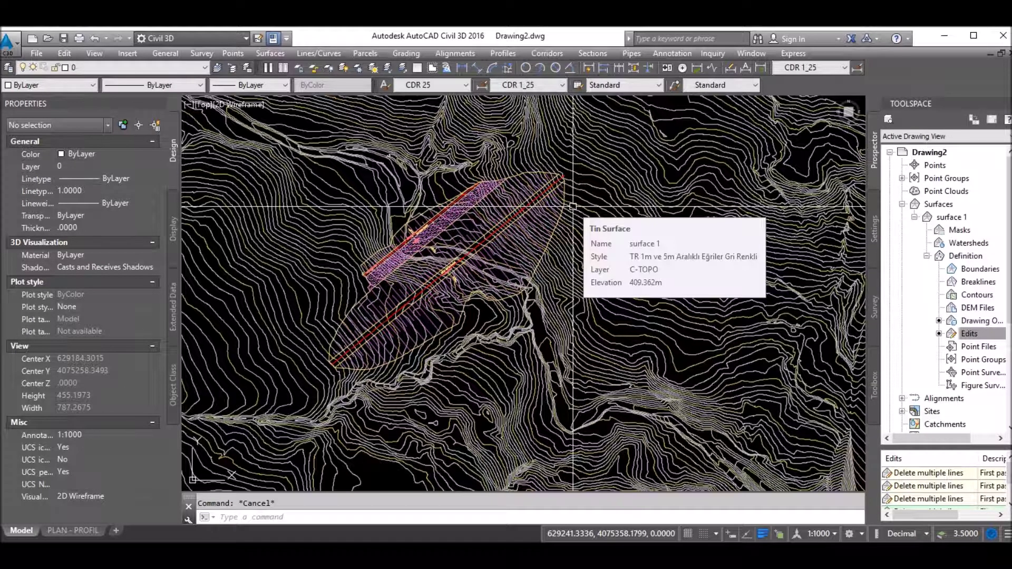
{"action": "type", "text": "pl"}
{"action": "key", "text": "Return"}
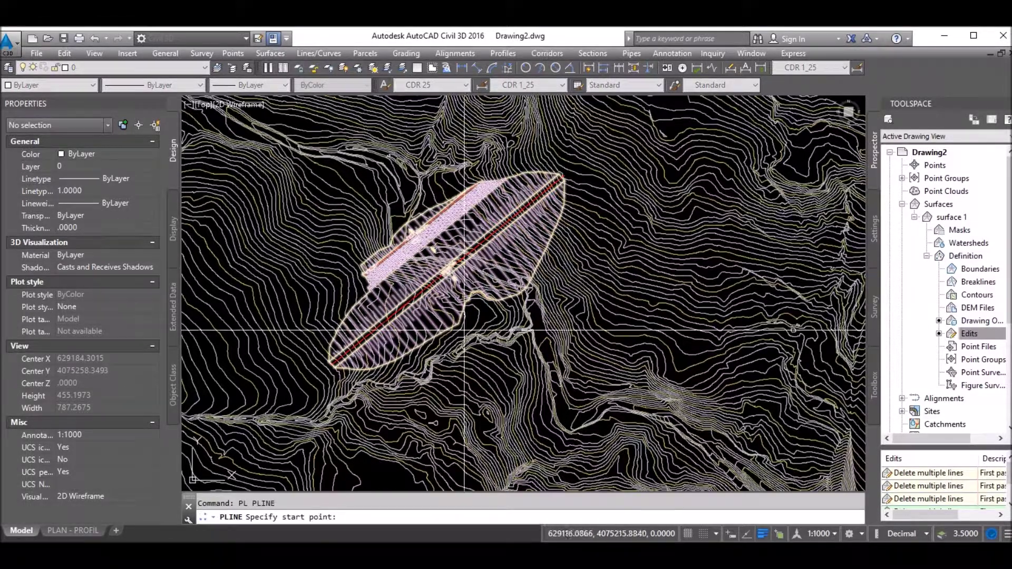
Step: Draw a 10 m polyline across the GÖLET GÖVDE EKSENİ axis at the dam crest
{"action": "scroll", "coordinate": [357, 339], "scroll_direction": "up", "scroll_amount": 2}
{"action": "scroll", "coordinate": [357, 339], "scroll_direction": "up", "scroll_amount": 3}
{"action": "scroll", "coordinate": [448, 274], "scroll_direction": "up", "scroll_amount": 3}
{"action": "scroll", "coordinate": [505, 245], "scroll_direction": "up", "scroll_amount": 2}
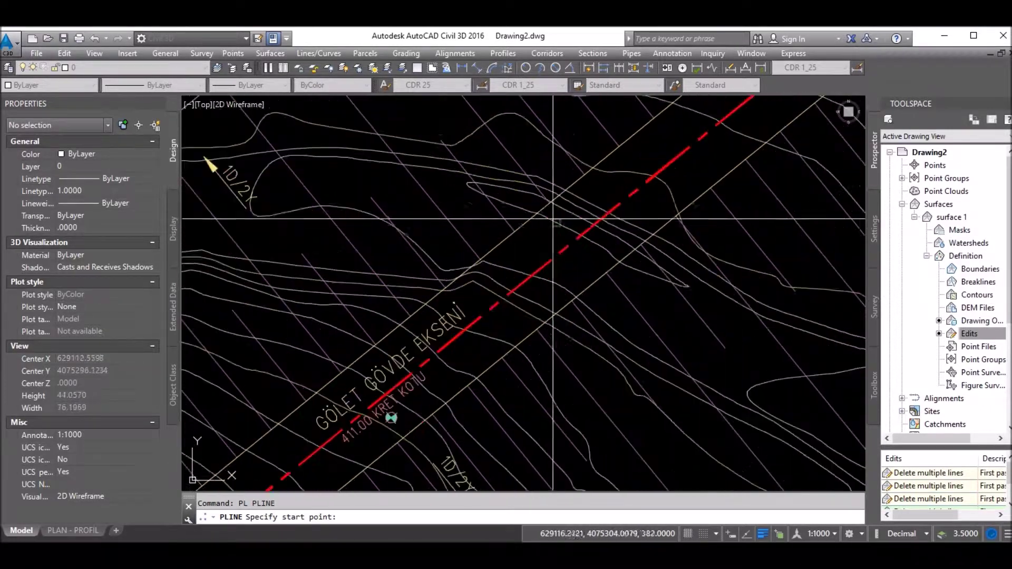
{"action": "left_click", "coordinate": [330, 364]}
{"action": "scroll", "coordinate": [422, 438], "scroll_direction": "up", "scroll_amount": 2}
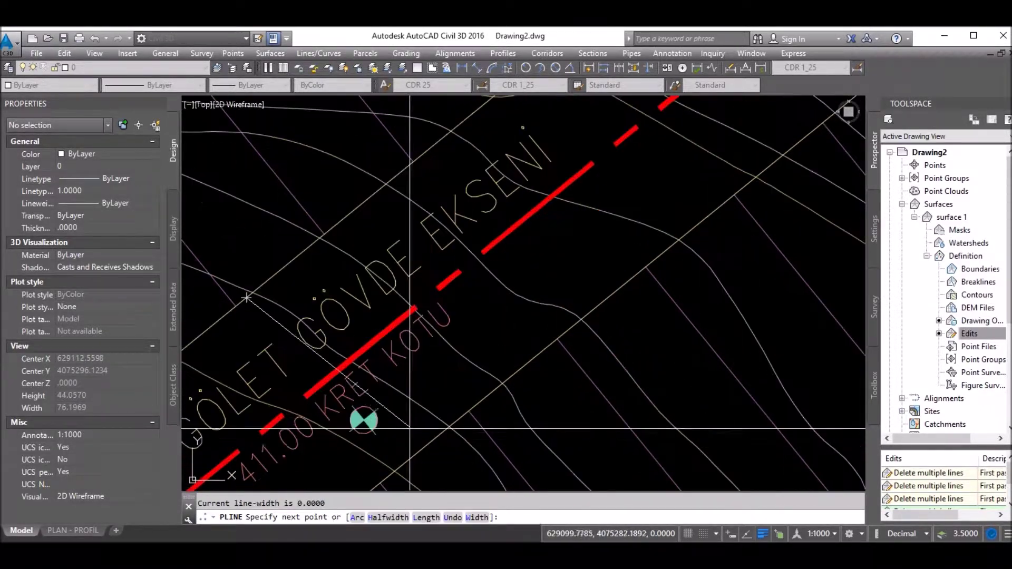
{"action": "right_click", "coordinate": [418, 436], "text": "shift"}
{"action": "key", "text": "Escape"}
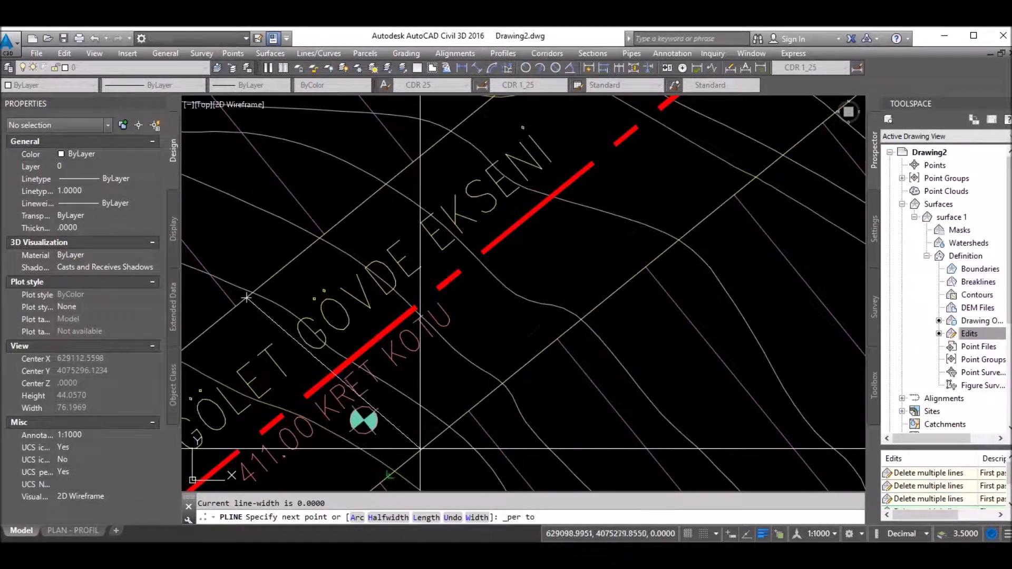
{"action": "left_click", "coordinate": [391, 474]}
{"action": "key", "text": "Return"}
Step: Set the new crest polyline's elevation to 411 in Properties
{"action": "middle_click_drag", "start_coordinate": [396, 405], "coordinate": [440, 373]}
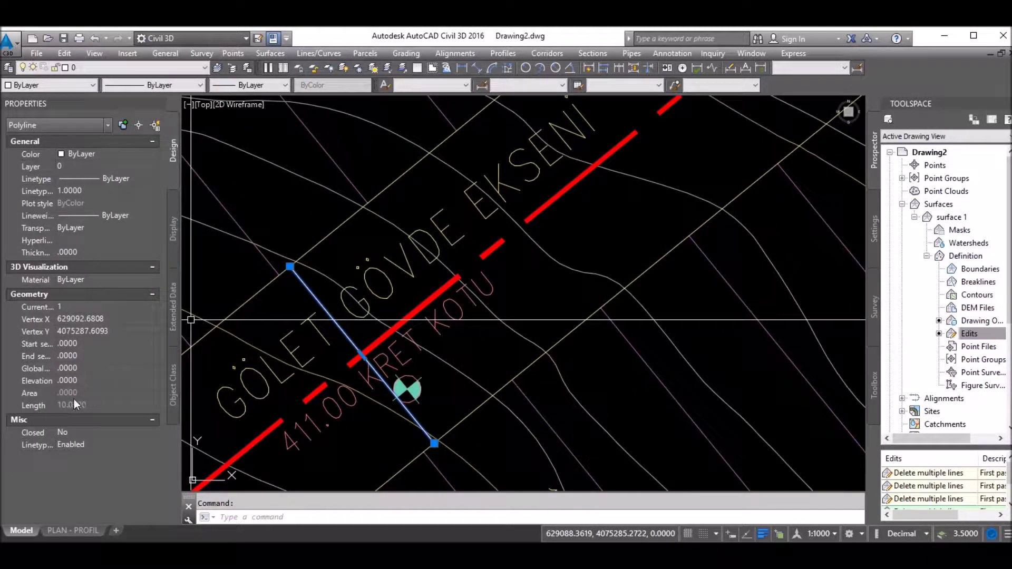
{"action": "type", "text": "411"}
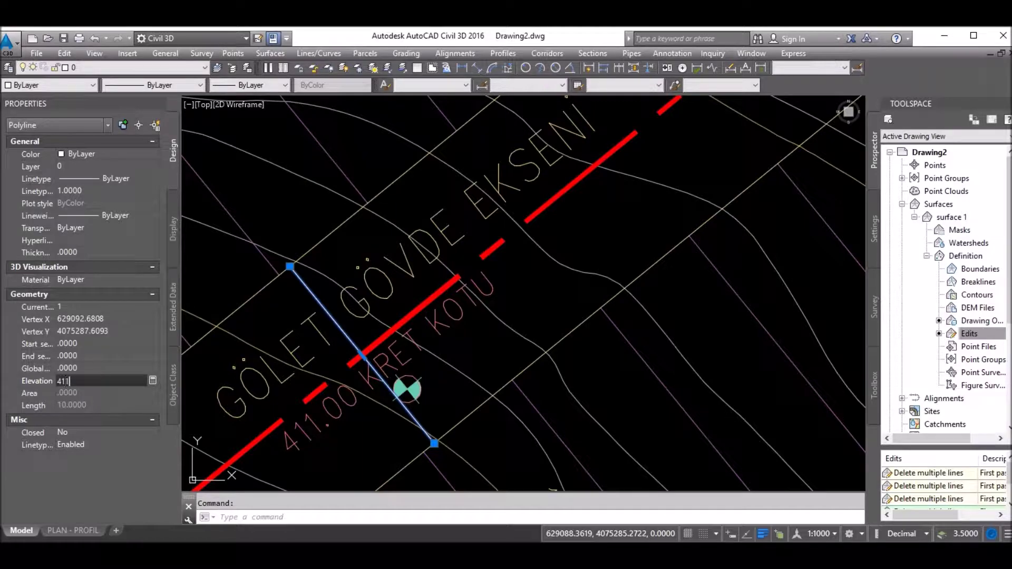
{"action": "left_click", "coordinate": [457, 394]}
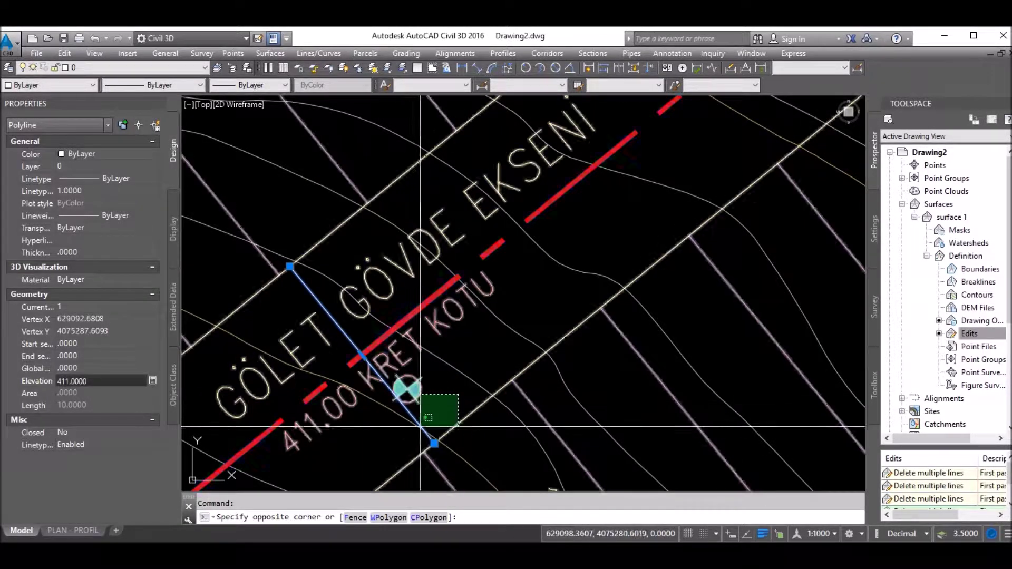
{"action": "key", "text": "Escape"}
{"action": "left_click", "coordinate": [468, 415]}
{"action": "scroll", "coordinate": [468, 415], "scroll_direction": "down", "scroll_amount": 5}
{"action": "scroll", "coordinate": [490, 333], "scroll_direction": "down", "scroll_amount": 3}
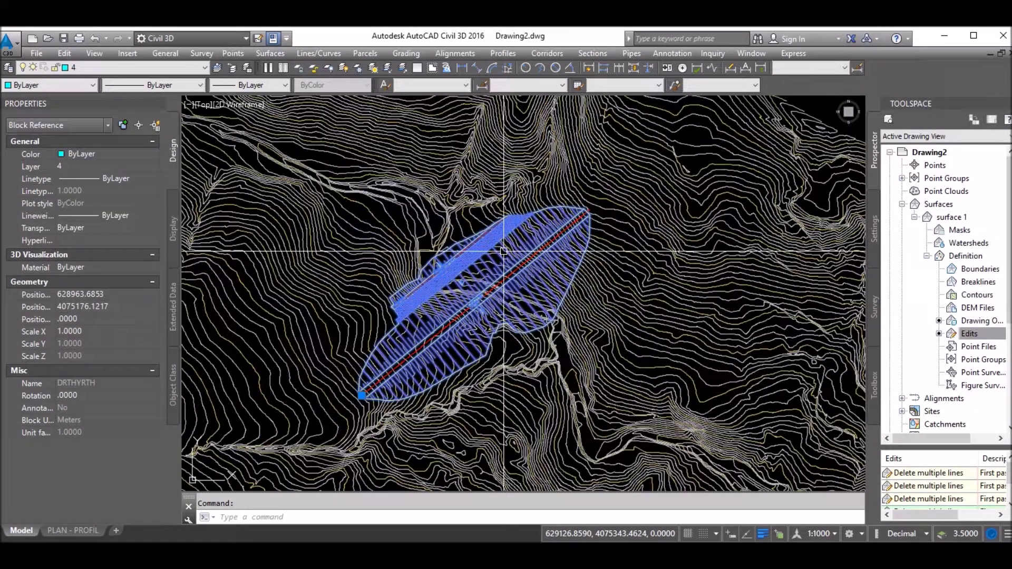
{"action": "scroll", "coordinate": [514, 251], "scroll_direction": "down", "scroll_amount": 2}
{"action": "scroll", "coordinate": [514, 251], "scroll_direction": "up", "scroll_amount": 10}
{"action": "key", "text": "Escape"}
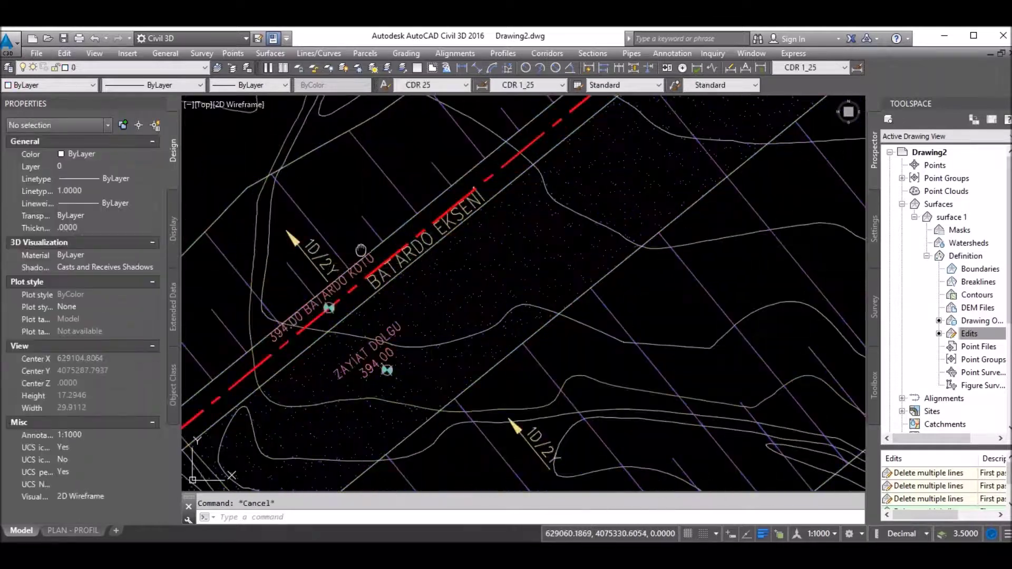
Step: Draw a 4 m polyline across the BATARDO axis and set its elevation to 394
{"action": "type", "text": "pl PLINE"}
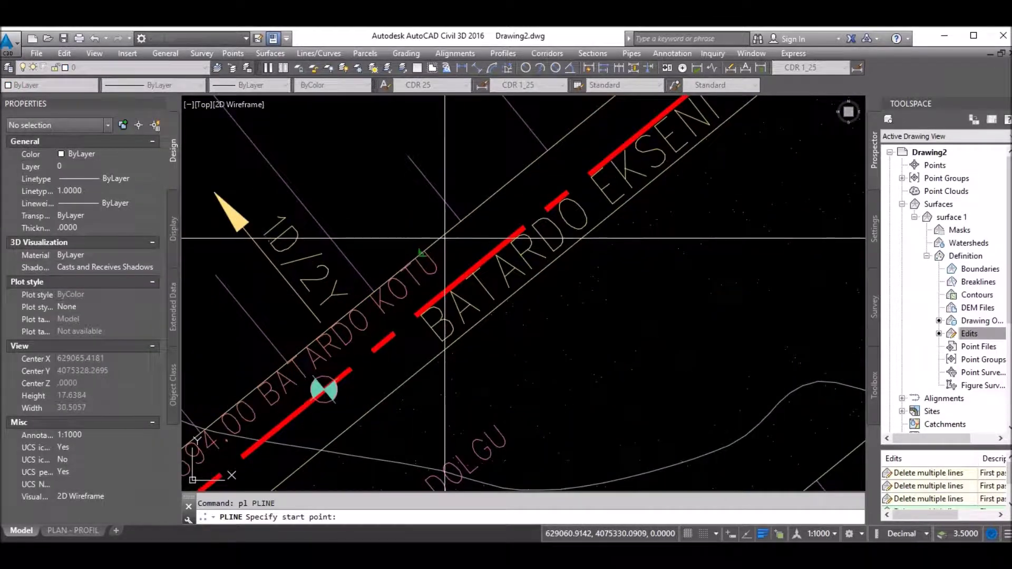
{"action": "left_click", "coordinate": [422, 248]}
{"action": "key", "text": "Escape"}
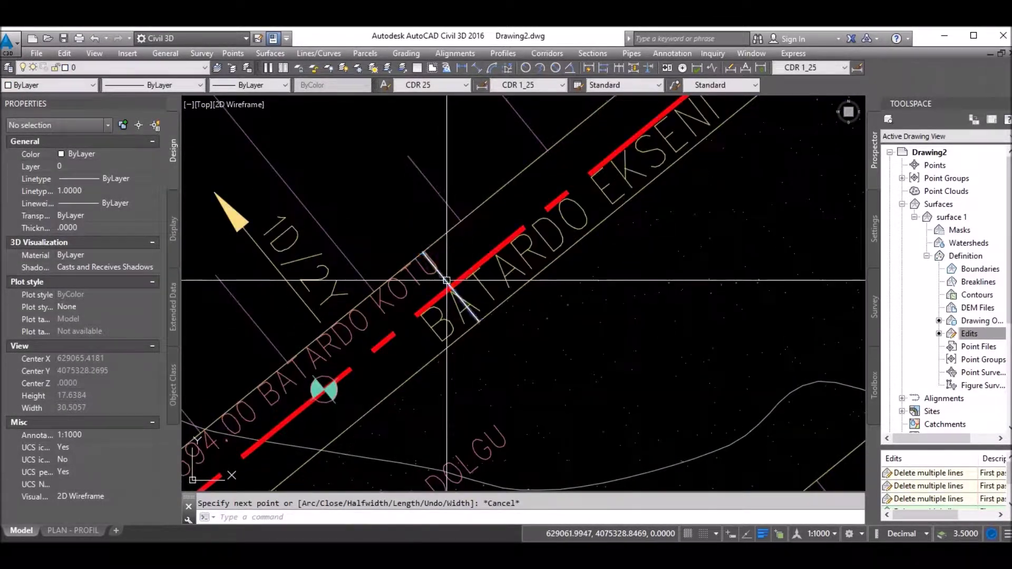
{"action": "left_click", "coordinate": [463, 293]}
{"action": "middle_click_drag", "start_coordinate": [201, 451], "coordinate": [274, 392]}
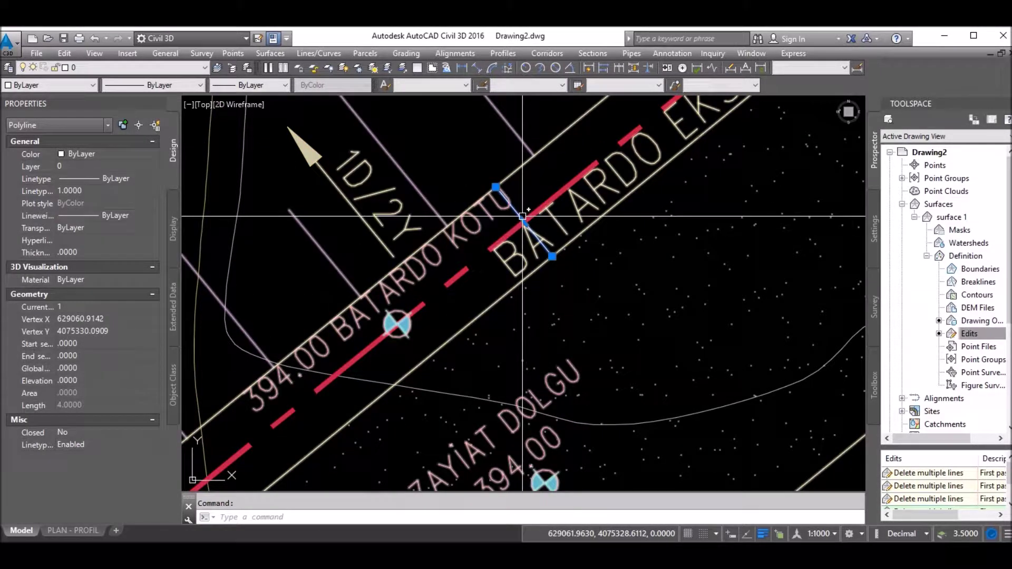
{"action": "left_click", "coordinate": [85, 379]}
{"action": "type", "text": "394"}
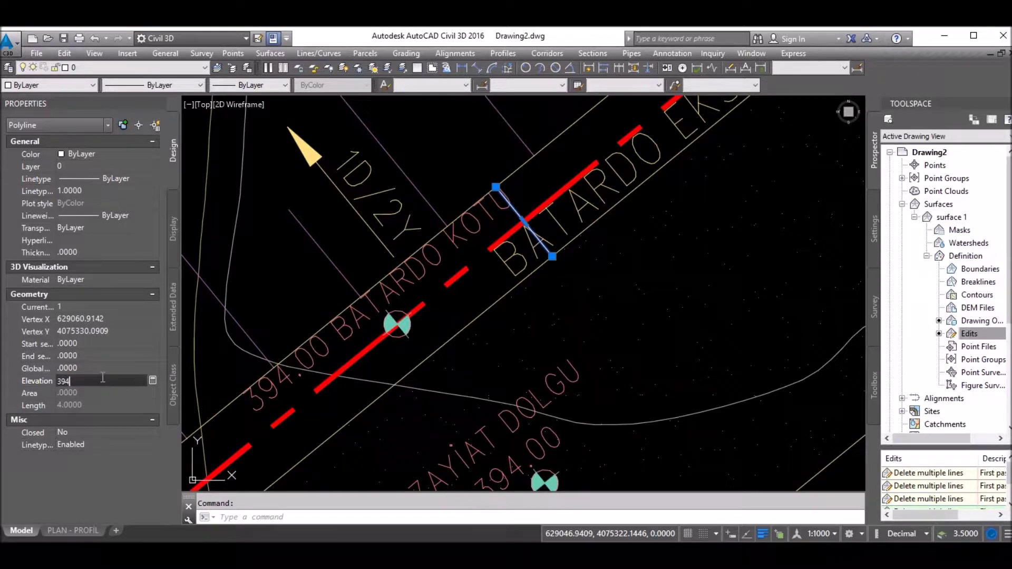
Step: Select the dam layout block and start MOVE, picking the base point
{"action": "left_click", "coordinate": [324, 224]}
{"action": "scroll", "coordinate": [327, 220], "scroll_direction": "down", "scroll_amount": 4}
{"action": "scroll", "coordinate": [326, 220], "scroll_direction": "down", "scroll_amount": 3}
{"action": "scroll", "coordinate": [453, 379], "scroll_direction": "down", "scroll_amount": 2}
{"action": "type", "text": "m"}
{"action": "key", "text": "Return"}
{"action": "scroll", "coordinate": [453, 379], "scroll_direction": "up", "scroll_amount": 5}
{"action": "scroll", "coordinate": [453, 378], "scroll_direction": "up", "scroll_amount": 8}
{"action": "scroll", "coordinate": [453, 378], "scroll_direction": "down", "scroll_amount": 2}
{"action": "scroll", "coordinate": [353, 217], "scroll_direction": "down", "scroll_amount": 2}
{"action": "scroll", "coordinate": [353, 216], "scroll_direction": "down", "scroll_amount": 1}
{"action": "scroll", "coordinate": [351, 221], "scroll_direction": "down", "scroll_amount": 2}
{"action": "scroll", "coordinate": [342, 234], "scroll_direction": "up", "scroll_amount": 3}
{"action": "scroll", "coordinate": [342, 234], "scroll_direction": "up", "scroll_amount": 2}
{"action": "scroll", "coordinate": [342, 234], "scroll_direction": "down", "scroll_amount": 10}
{"action": "left_click", "coordinate": [749, 128]}
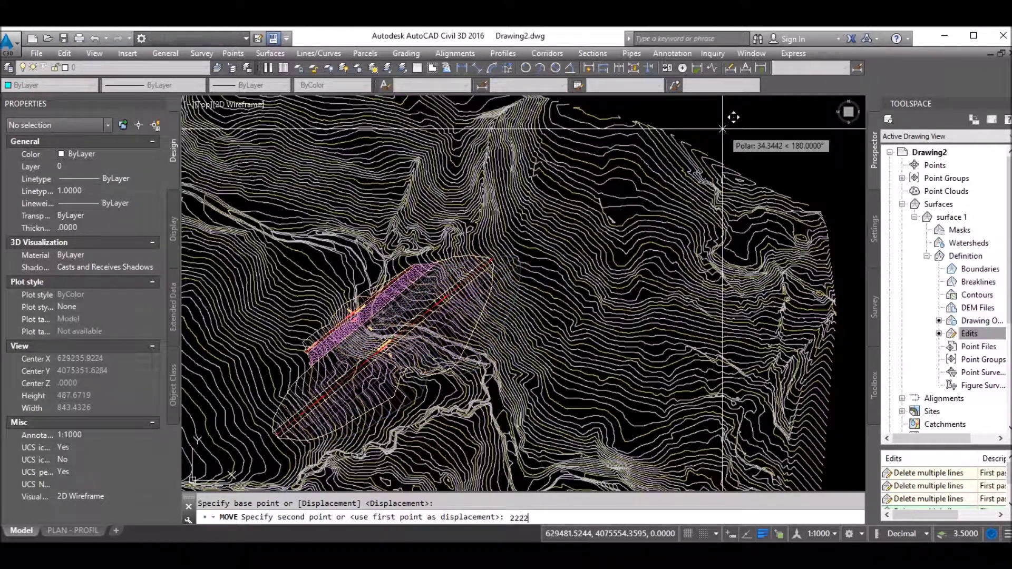
Step: Move the dam layout block by 2222 and inspect the 411 crest line left on the terrain
{"action": "key", "text": "Return"}
{"action": "key", "text": "Escape"}
{"action": "scroll", "coordinate": [402, 275], "scroll_direction": "up", "scroll_amount": 6}
{"action": "scroll", "coordinate": [430, 256], "scroll_direction": "up", "scroll_amount": 4}
{"action": "left_click", "coordinate": [429, 257]}
{"action": "scroll", "coordinate": [464, 343], "scroll_direction": "down", "scroll_amount": 5}
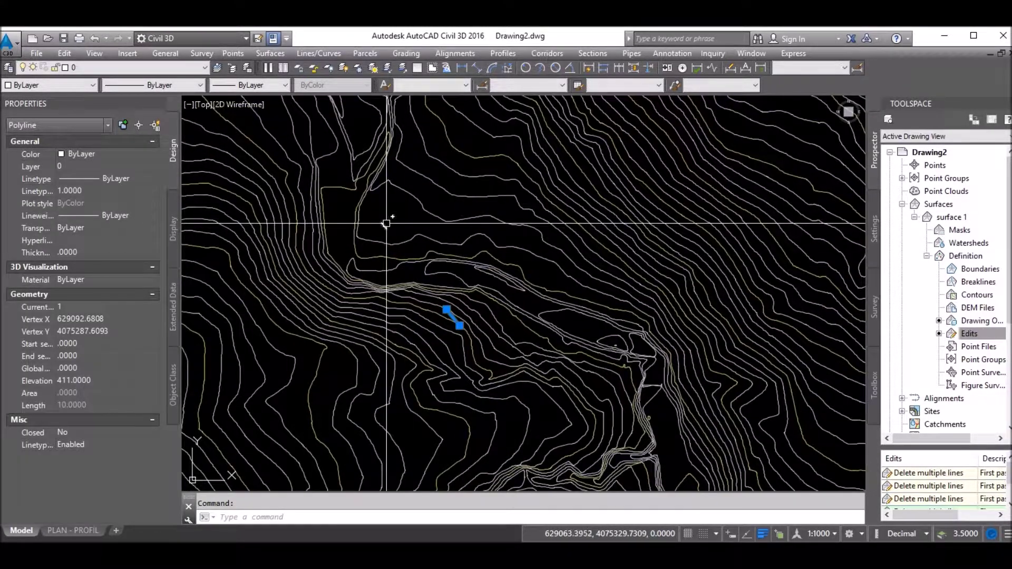
{"action": "key", "text": "Escape"}
{"action": "middle_click_drag", "start_coordinate": [453, 304], "coordinate": [456, 262]}
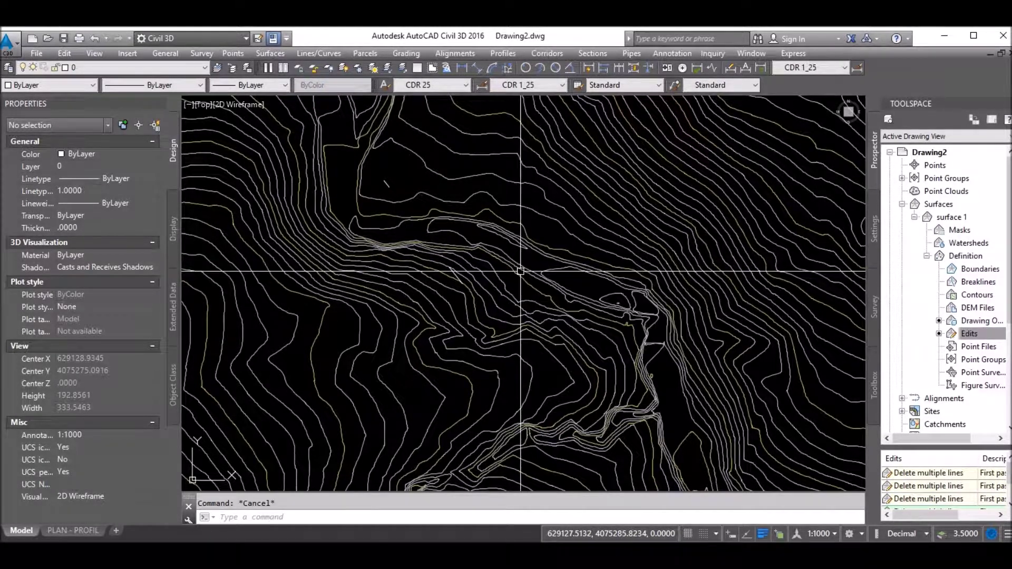
{"action": "left_click", "coordinate": [521, 272]}
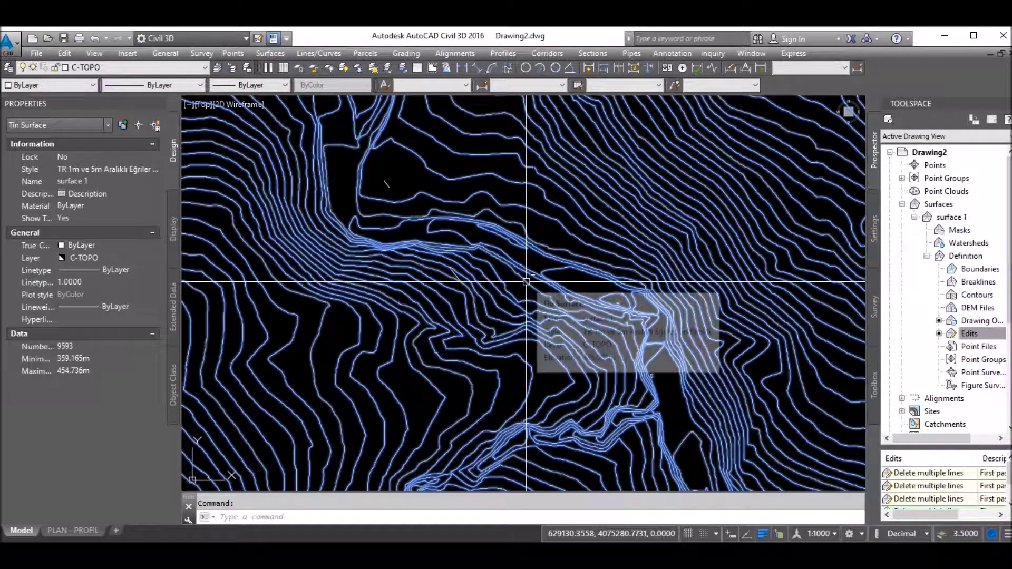
Step: Copy surface 1 with base point 0,0,0 and paste it back in place at 0,0,0
{"action": "key", "text": "ctrl+shift+c"}
{"action": "type", "text": "0"}
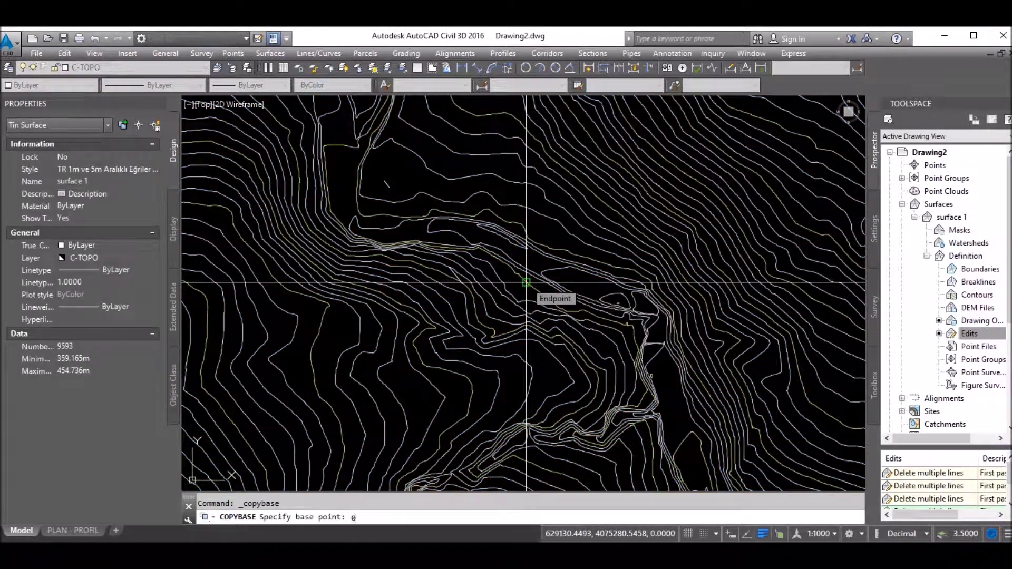
{"action": "key", "text": "Return"}
{"action": "key", "text": "Escape"}
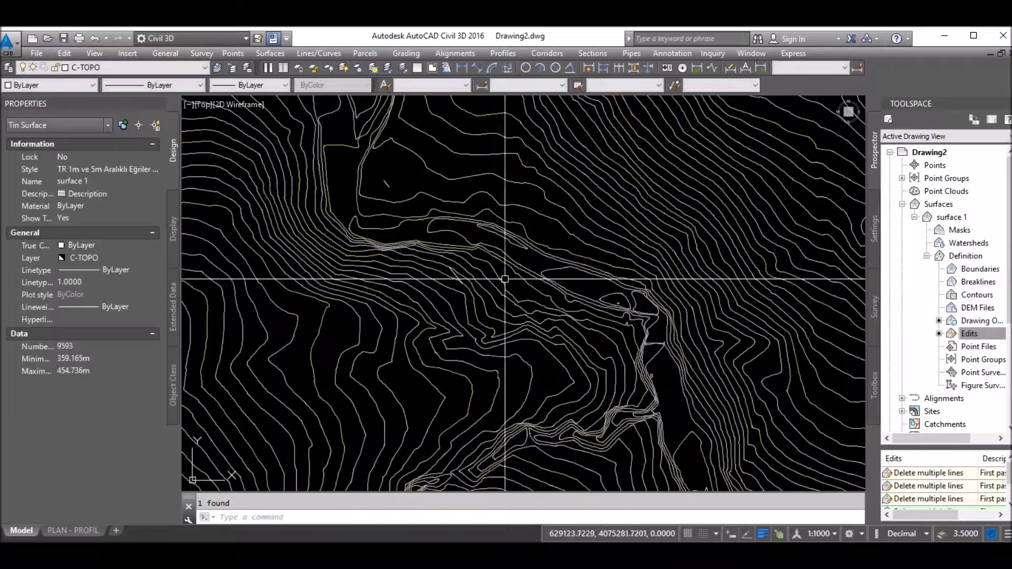
{"action": "left_click", "coordinate": [513, 260]}
{"action": "scroll", "coordinate": [512, 261], "scroll_direction": "down", "scroll_amount": 3}
{"action": "scroll", "coordinate": [527, 237], "scroll_direction": "down", "scroll_amount": 2}
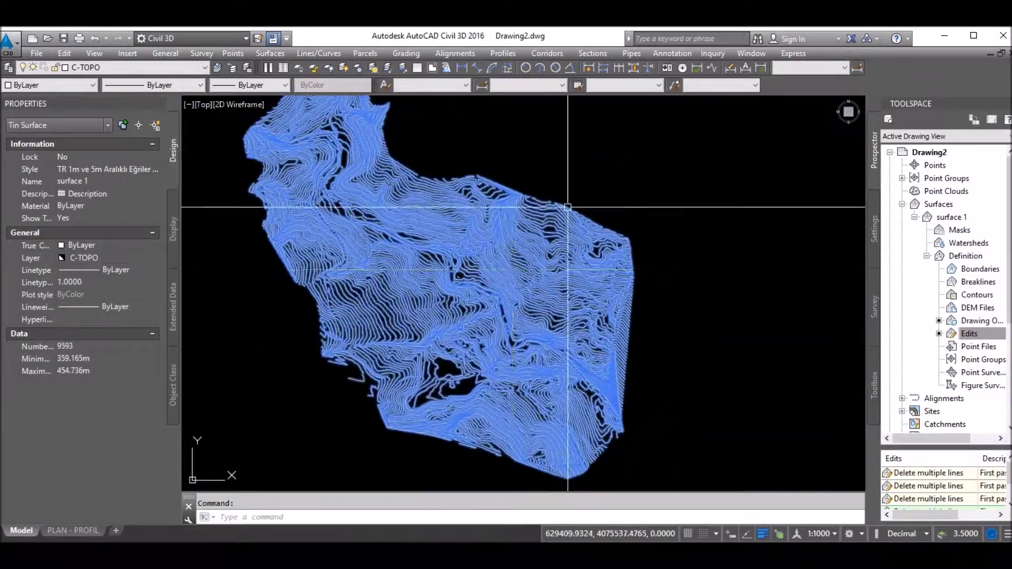
{"action": "scroll", "coordinate": [562, 198], "scroll_direction": "up", "scroll_amount": 6}
{"action": "key", "text": "Escape"}
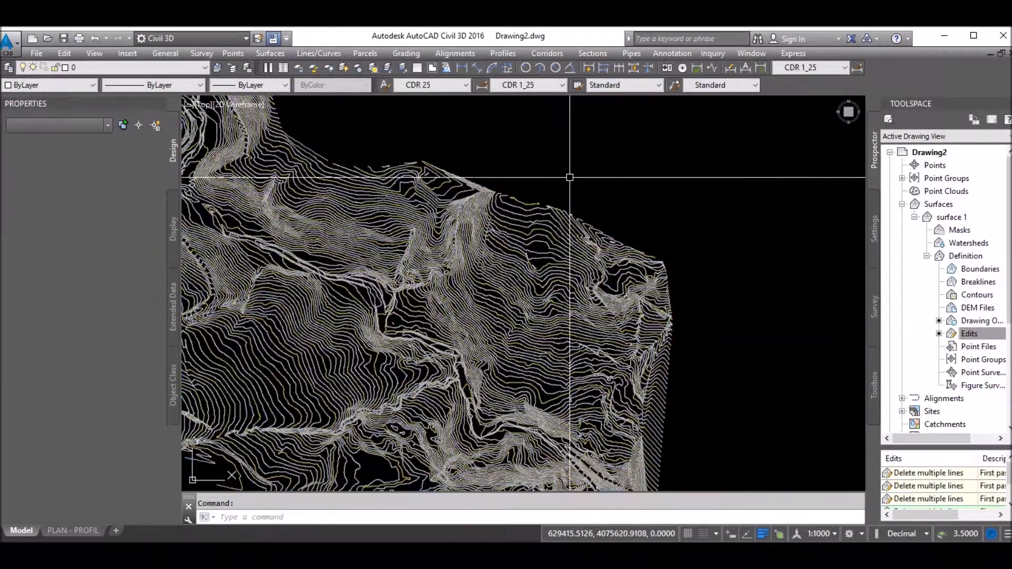
{"action": "key", "text": "ctrl+v"}
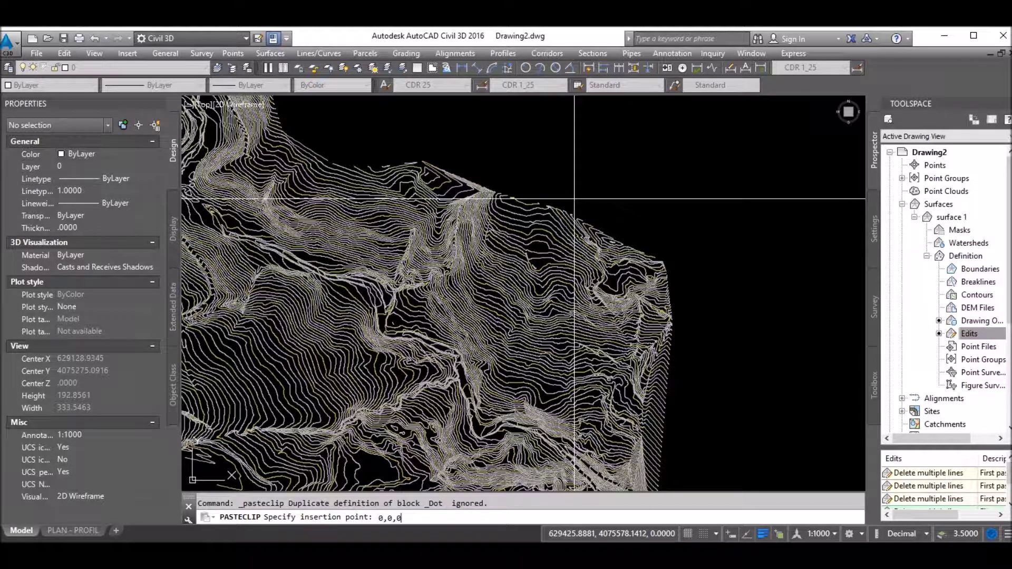
{"action": "key", "text": "Return"}
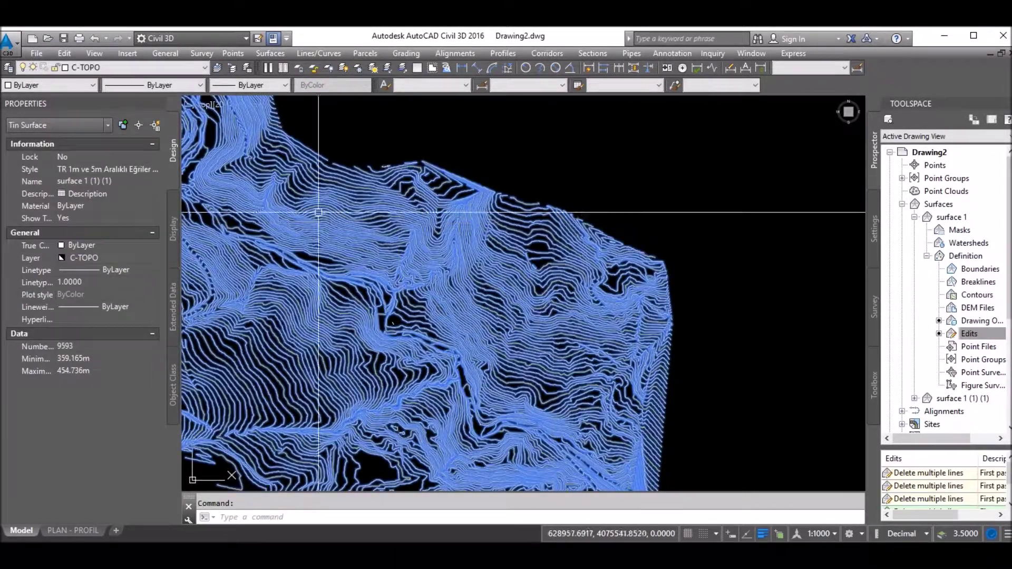
{"action": "left_click", "coordinate": [108, 182]}
{"action": "type", "text": "surface yedek"}
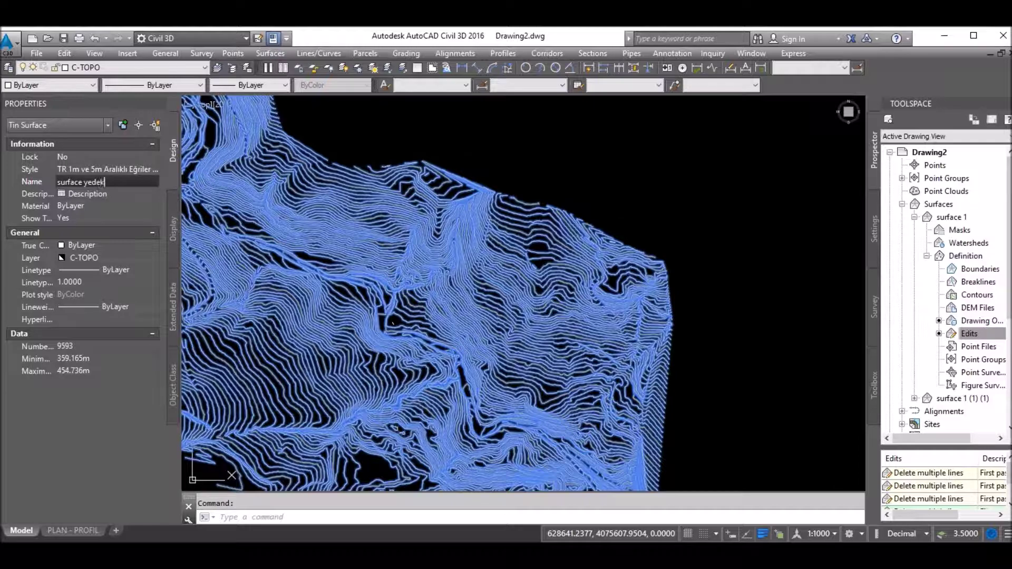
Step: Rename the duplicate surface to 'surface yedek'
{"action": "left_click", "coordinate": [526, 165]}
{"action": "scroll", "coordinate": [540, 179], "scroll_direction": "down", "scroll_amount": 4}
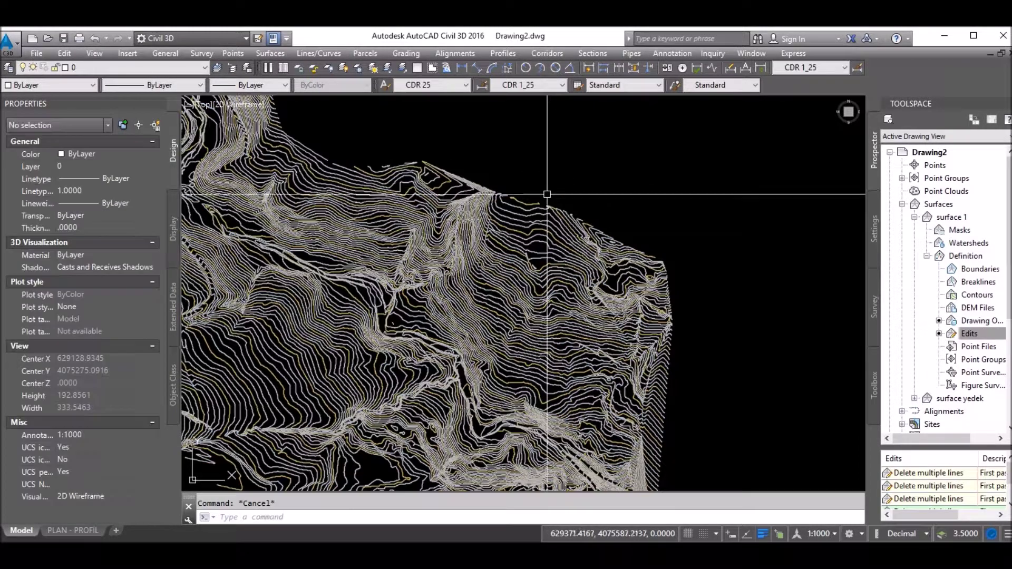
{"action": "scroll", "coordinate": [416, 211], "scroll_direction": "up", "scroll_amount": 2}
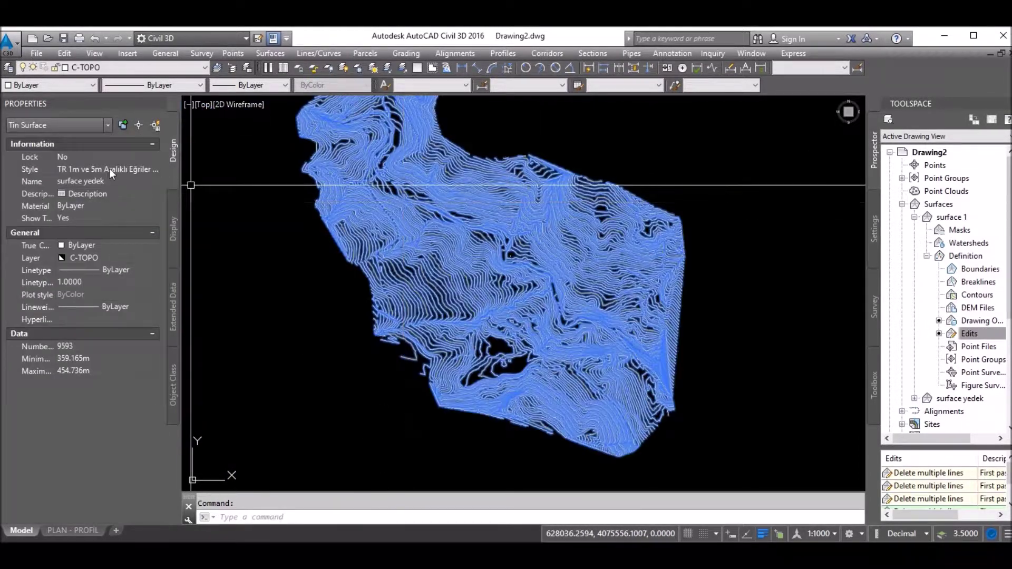
Step: Set the surface yedek style to TR Sadece Sınır
{"action": "left_click", "coordinate": [114, 170]}
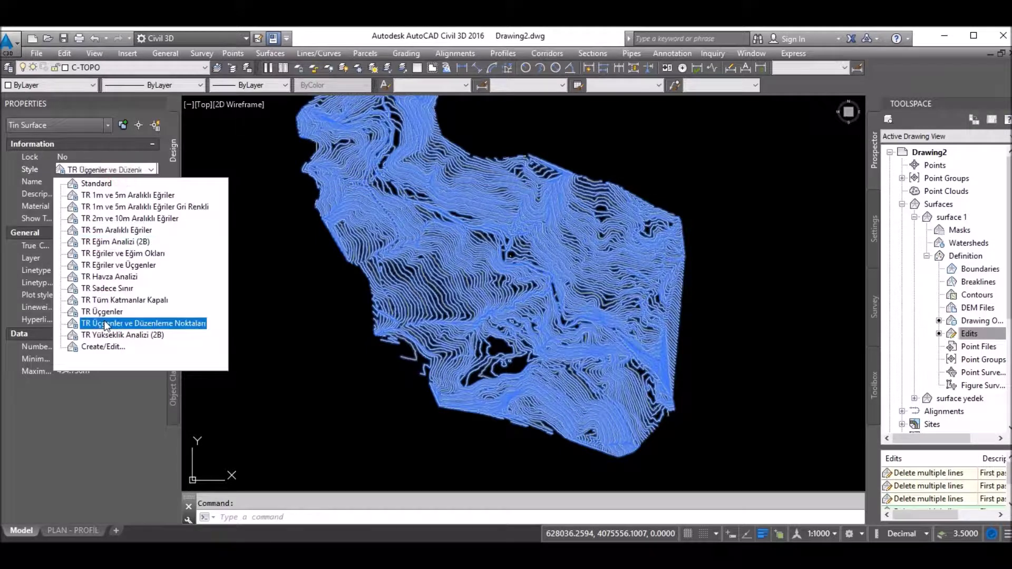
{"action": "left_click", "coordinate": [109, 284]}
{"action": "left_click", "coordinate": [138, 173]}
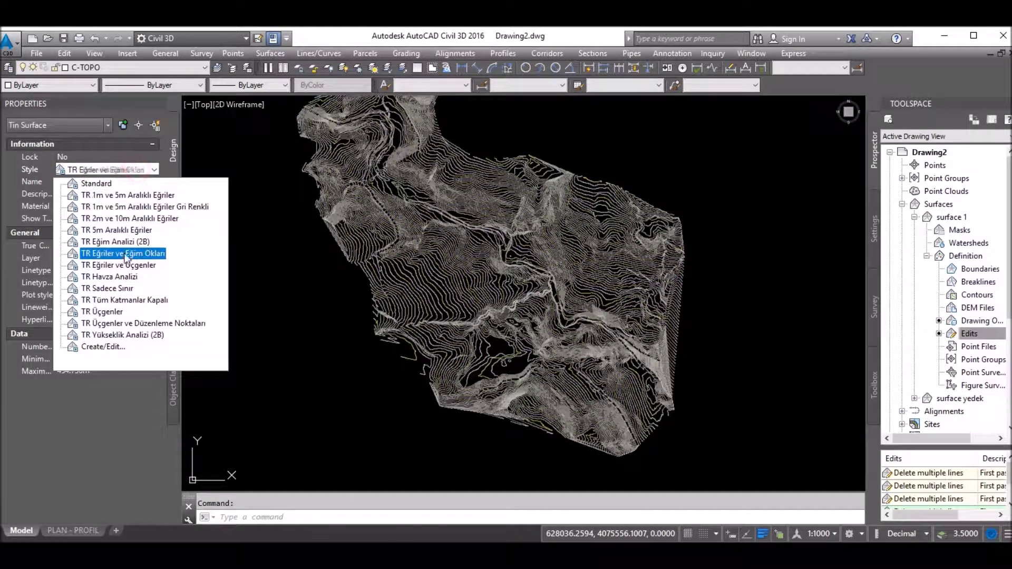
{"action": "left_click", "coordinate": [111, 277]}
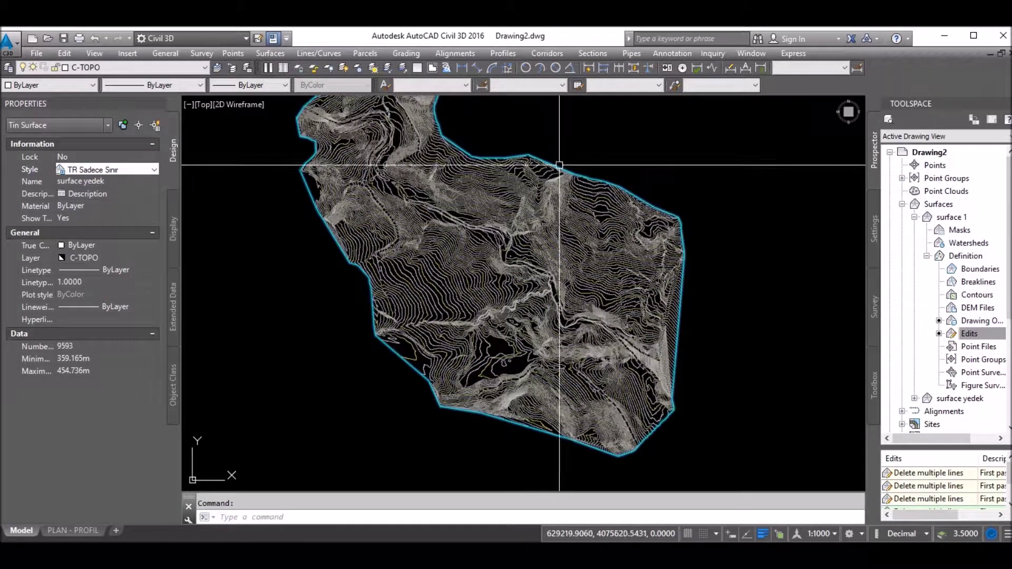
{"action": "key", "text": "Escape"}
{"action": "scroll", "coordinate": [580, 170], "scroll_direction": "up", "scroll_amount": 3}
{"action": "scroll", "coordinate": [625, 171], "scroll_direction": "up", "scroll_amount": 2}
{"action": "left_click", "coordinate": [675, 186]}
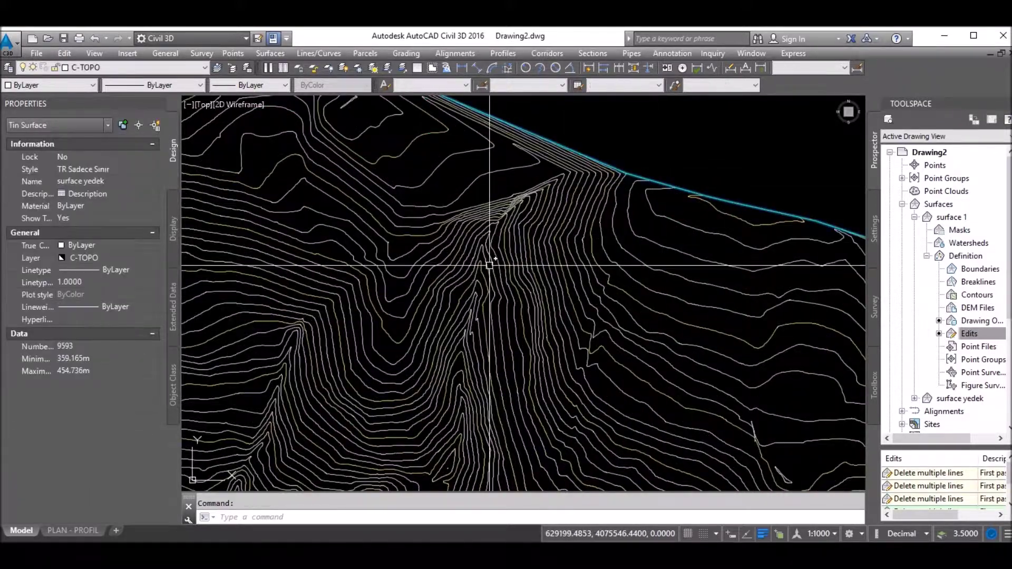
Step: Navigate the contours to check the short elevation lines
{"action": "scroll", "coordinate": [531, 102], "scroll_direction": "down", "scroll_amount": 5}
{"action": "key", "text": "Escape"}
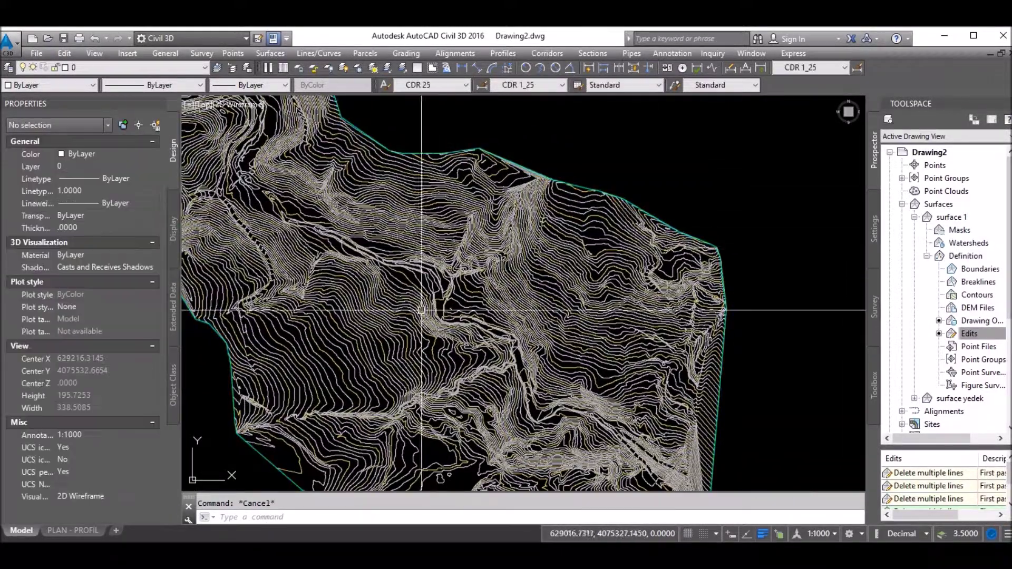
{"action": "scroll", "coordinate": [532, 309], "scroll_direction": "up", "scroll_amount": 3}
{"action": "scroll", "coordinate": [530, 217], "scroll_direction": "up", "scroll_amount": 3}
{"action": "left_click", "coordinate": [506, 237]}
{"action": "scroll", "coordinate": [477, 266], "scroll_direction": "down", "scroll_amount": 3}
{"action": "scroll", "coordinate": [479, 285], "scroll_direction": "down", "scroll_amount": 2}
{"action": "key", "text": "Escape"}
{"action": "scroll", "coordinate": [445, 287], "scroll_direction": "up", "scroll_amount": 3}
{"action": "scroll", "coordinate": [524, 332], "scroll_direction": "up", "scroll_amount": 3}
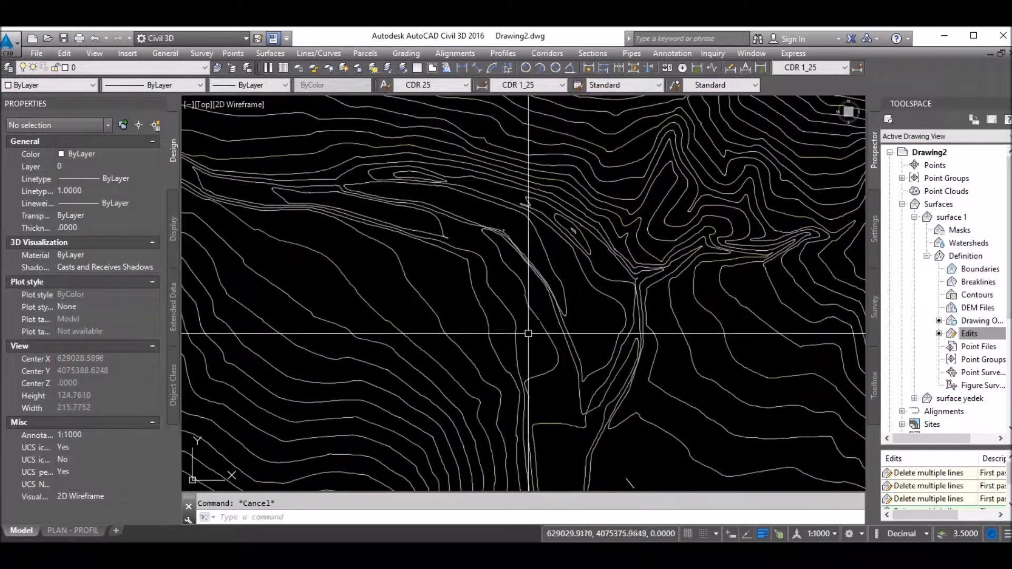
{"action": "scroll", "coordinate": [486, 233], "scroll_direction": "up", "scroll_amount": 2}
{"action": "middle_click_drag", "start_coordinate": [486, 233], "coordinate": [508, 288]}
{"action": "scroll", "coordinate": [493, 244], "scroll_direction": "down", "scroll_amount": 2}
{"action": "scroll", "coordinate": [487, 329], "scroll_direction": "down", "scroll_amount": 2}
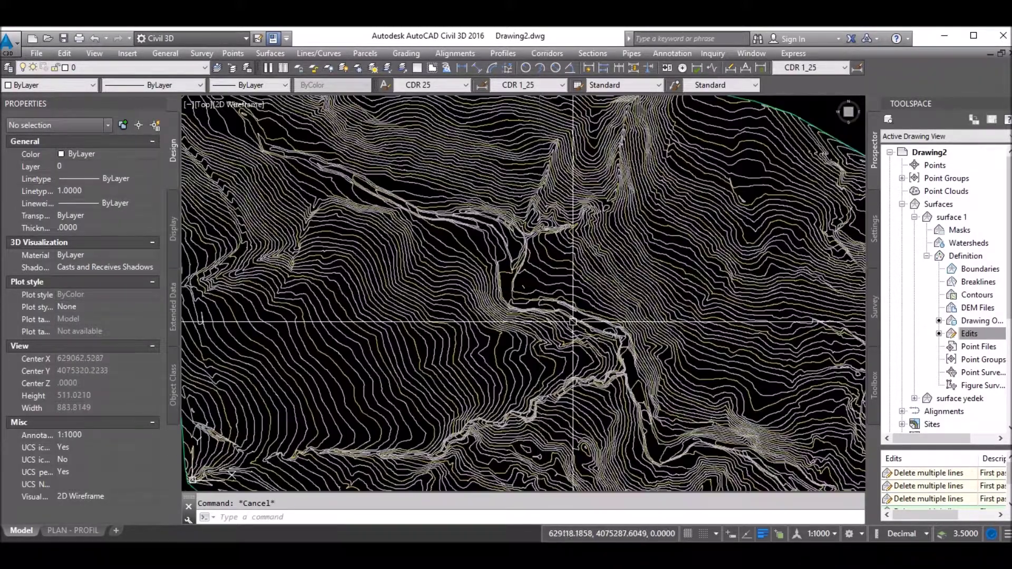
{"action": "scroll", "coordinate": [617, 323], "scroll_direction": "up", "scroll_amount": 2}
{"action": "scroll", "coordinate": [478, 320], "scroll_direction": "up", "scroll_amount": 2}
Step: Open Grading Creation Tools from the Grading menu's Create Grading
{"action": "left_click", "coordinate": [479, 320]}
{"action": "key", "text": "Escape"}
{"action": "left_click", "coordinate": [406, 53]}
{"action": "left_click", "coordinate": [421, 68]}
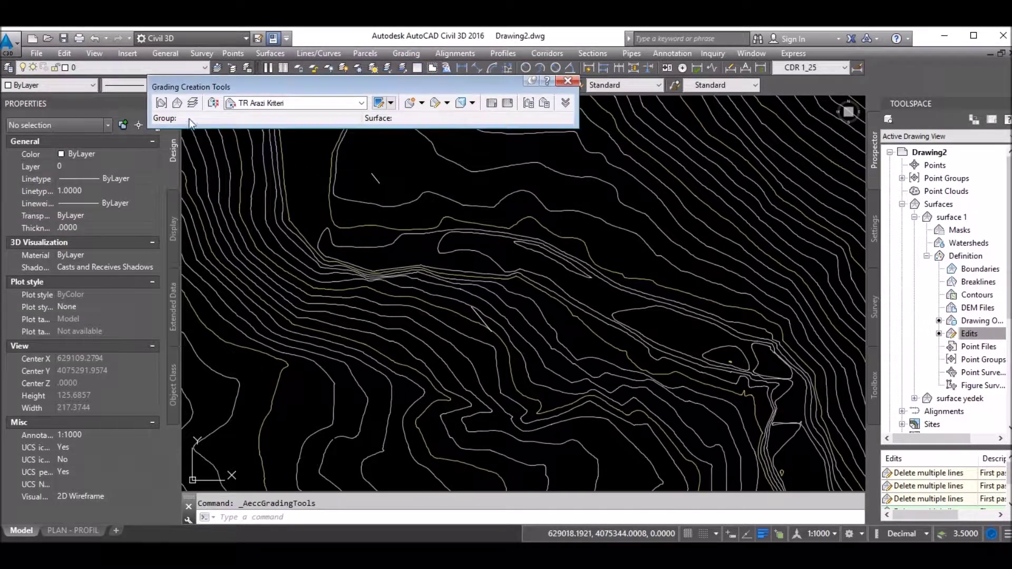
Step: Create grading group gövde with automatic surface creation and surface 1 as volume base
{"action": "left_click", "coordinate": [162, 103]}
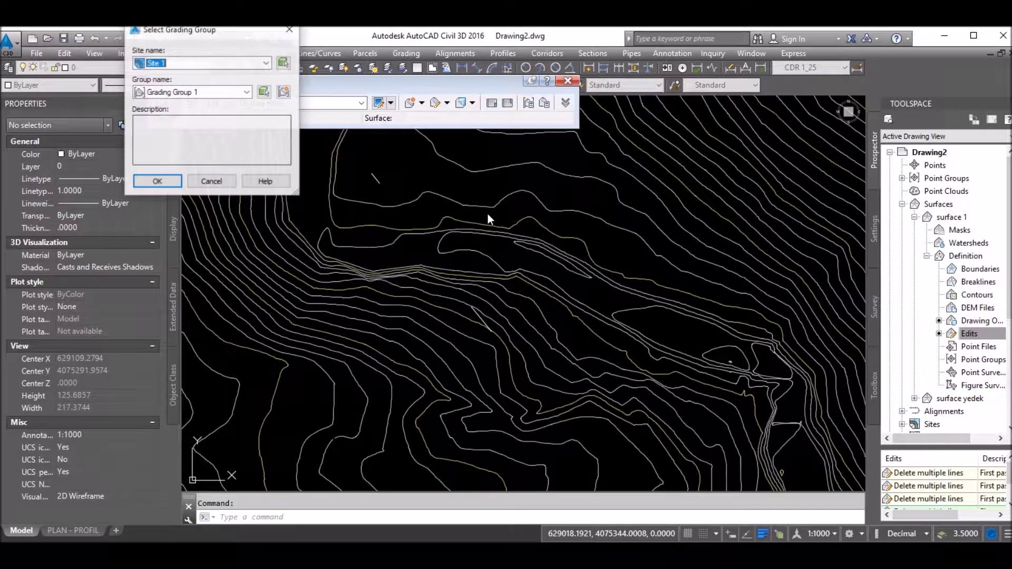
{"action": "left_click", "coordinate": [284, 93]}
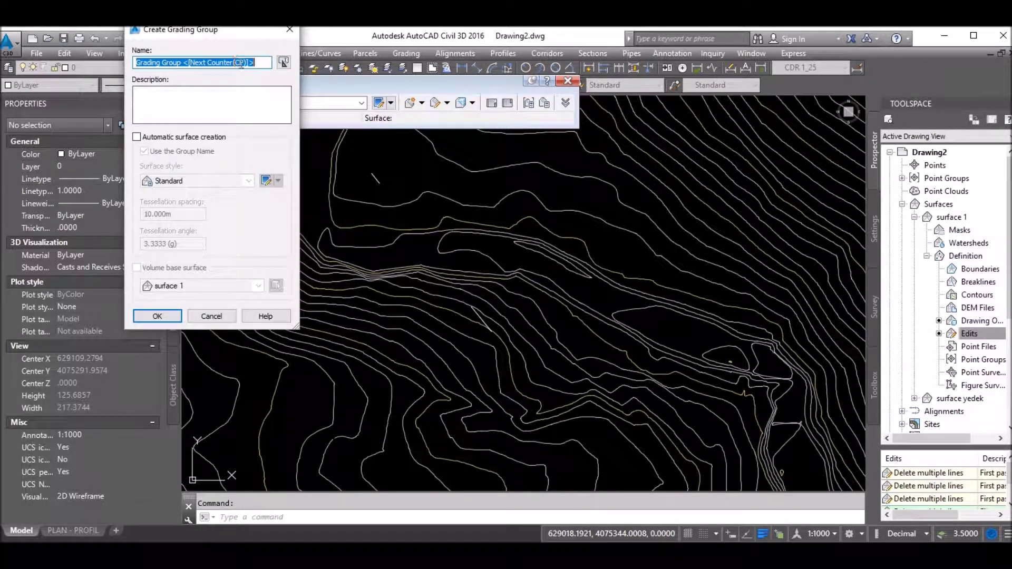
{"action": "type", "text": "bad"}
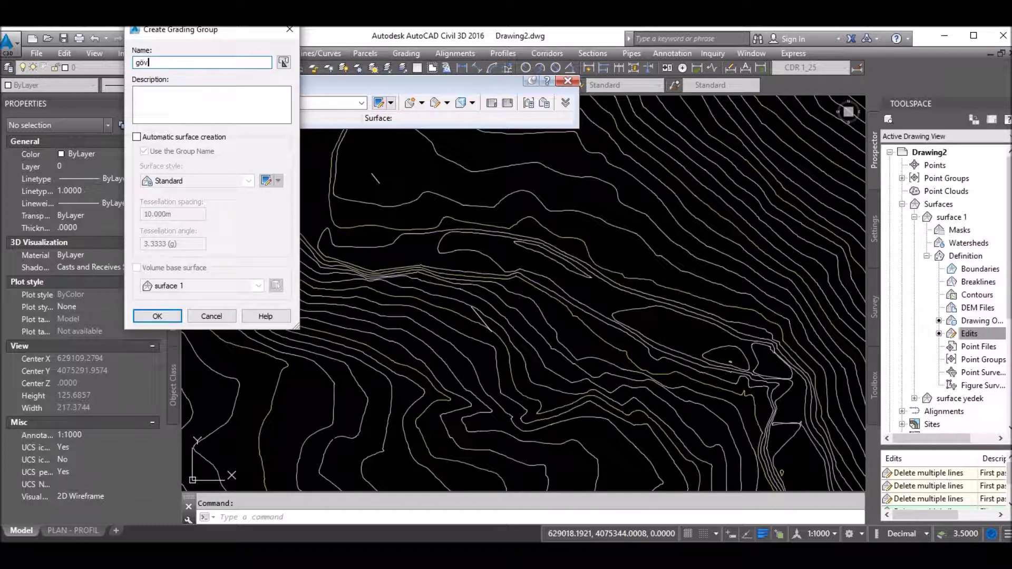
{"action": "left_click", "coordinate": [137, 137]}
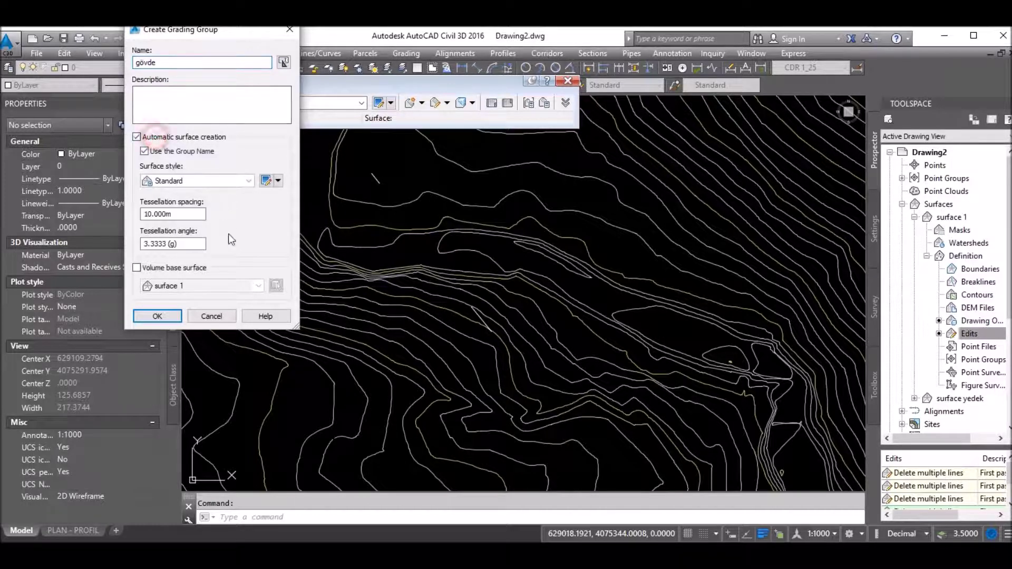
{"action": "left_click", "coordinate": [136, 268]}
{"action": "left_click", "coordinate": [181, 285]}
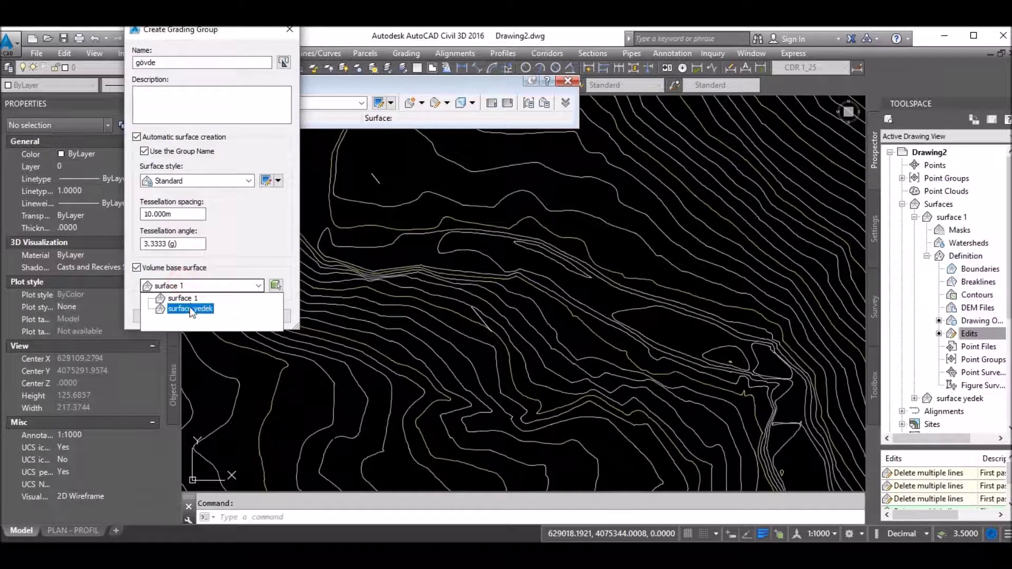
{"action": "left_click", "coordinate": [185, 298]}
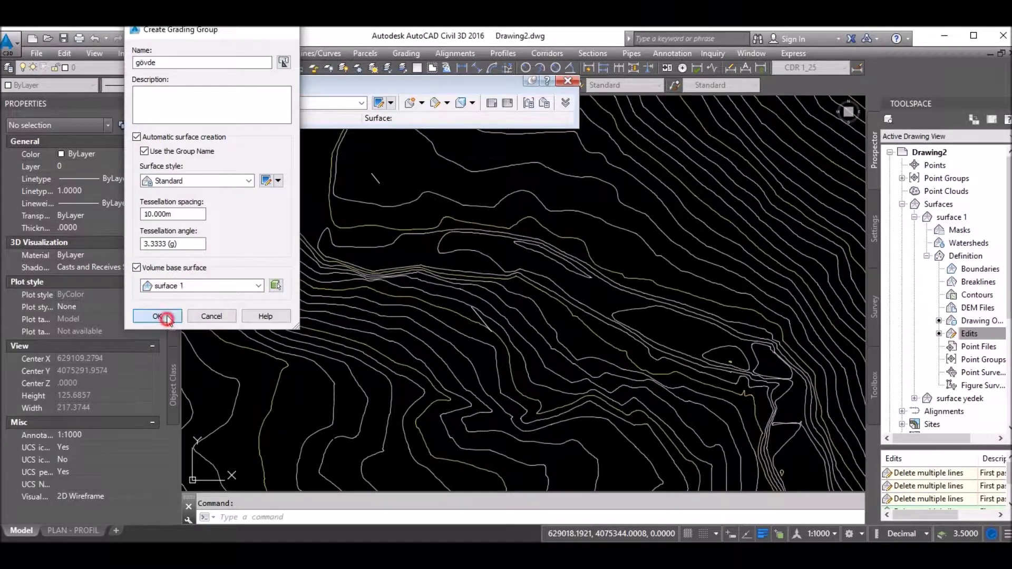
{"action": "left_click", "coordinate": [166, 319]}
Step: Accept the gövde surface settings and make gövde current, keeping TR Arazi Kriteri criteria
{"action": "left_click", "coordinate": [540, 411]}
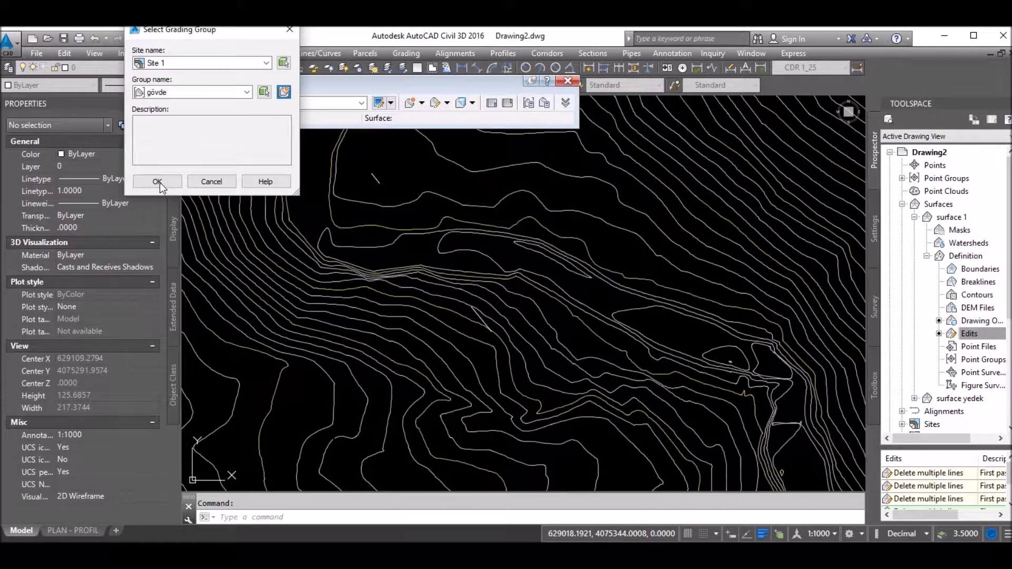
{"action": "left_click", "coordinate": [157, 182]}
{"action": "left_click", "coordinate": [325, 106]}
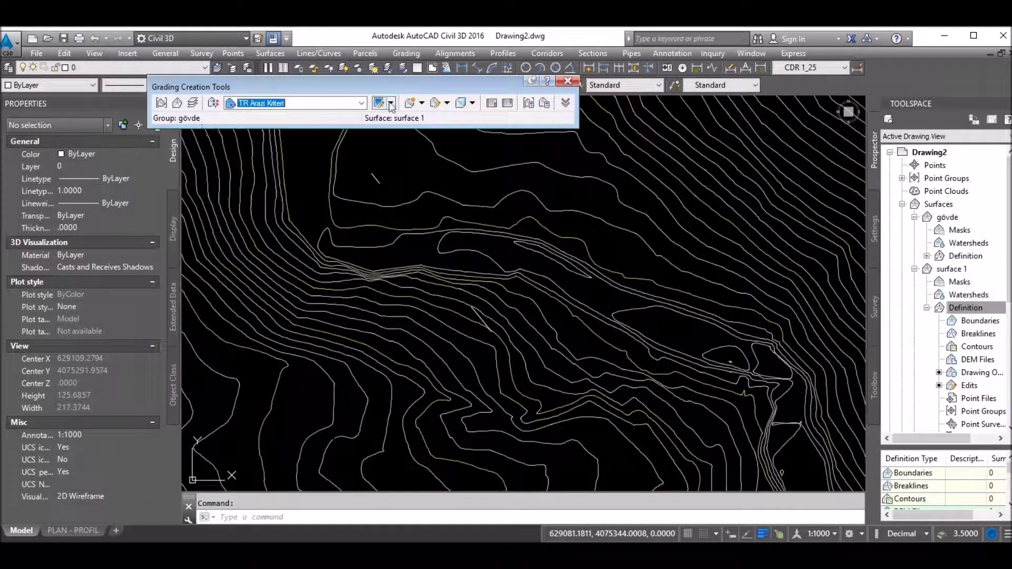
Step: Convert the short line to a feature line and grade its full length using grade-based cut and fill
{"action": "scroll", "coordinate": [459, 271], "scroll_direction": "up", "scroll_amount": 2}
{"action": "left_click", "coordinate": [461, 263]}
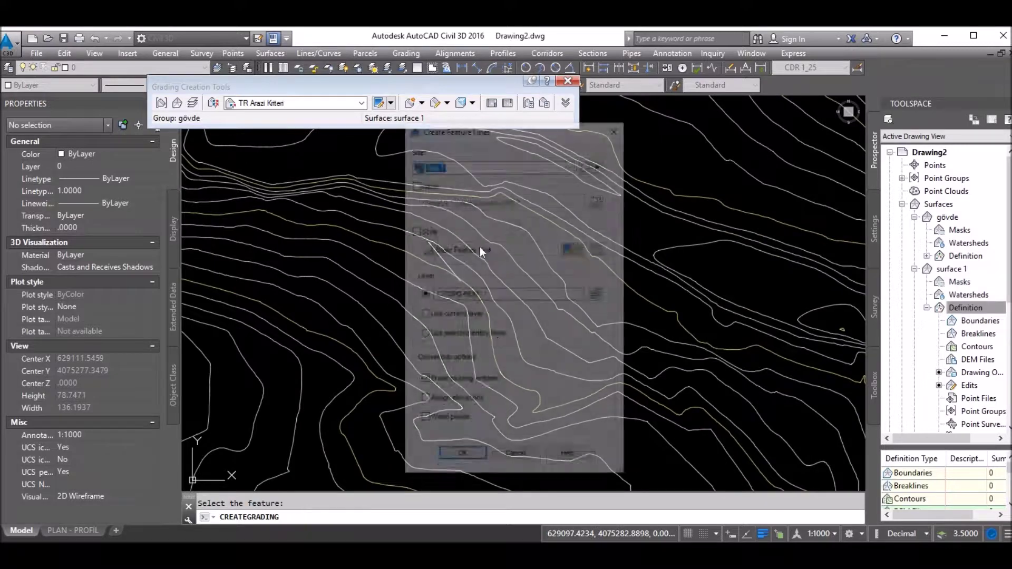
{"action": "left_click", "coordinate": [462, 457]}
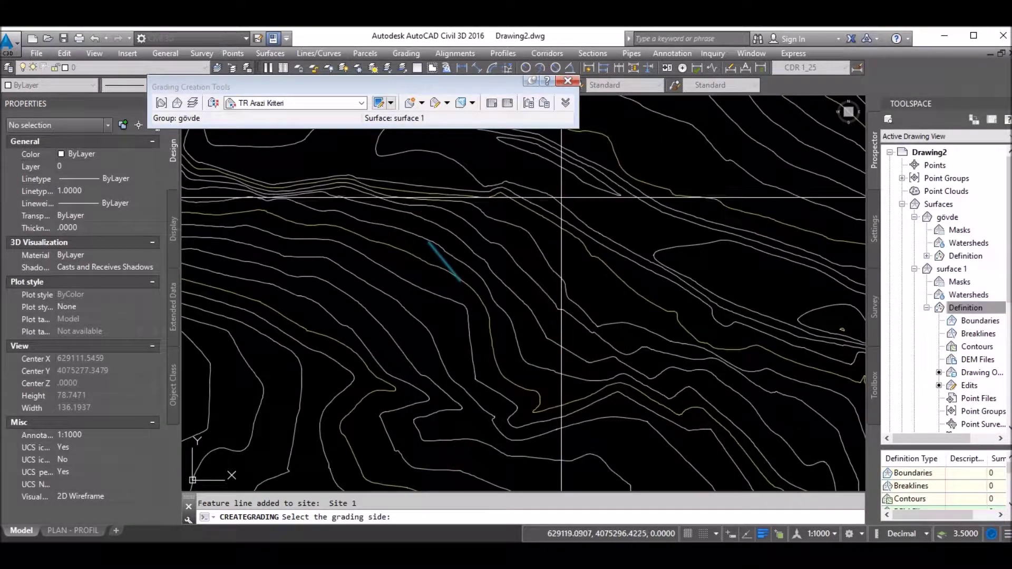
{"action": "scroll", "coordinate": [606, 227], "scroll_direction": "down", "scroll_amount": 2}
{"action": "scroll", "coordinate": [578, 225], "scroll_direction": "up", "scroll_amount": 2}
{"action": "left_click", "coordinate": [578, 228]}
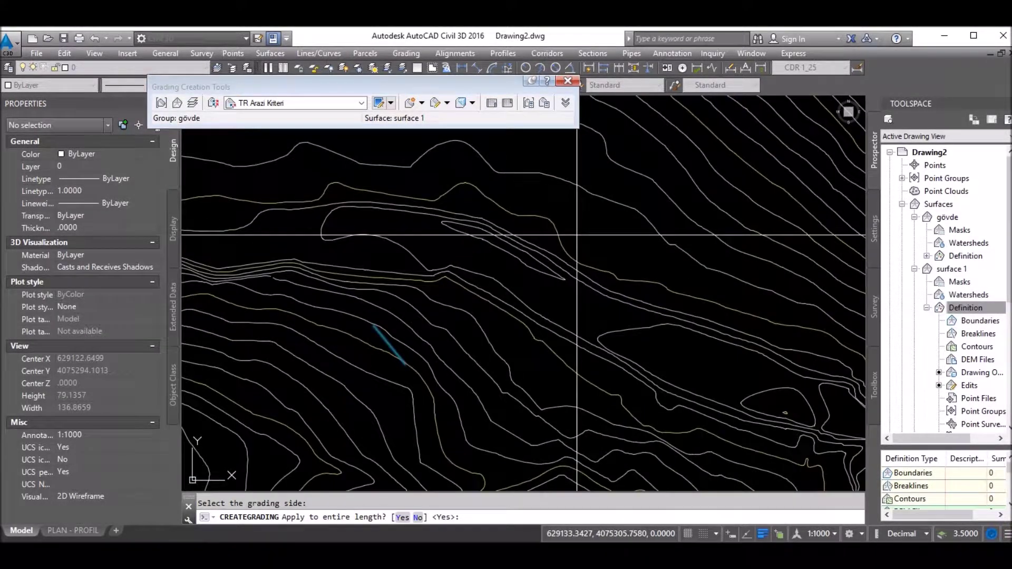
{"action": "key", "text": "Return"}
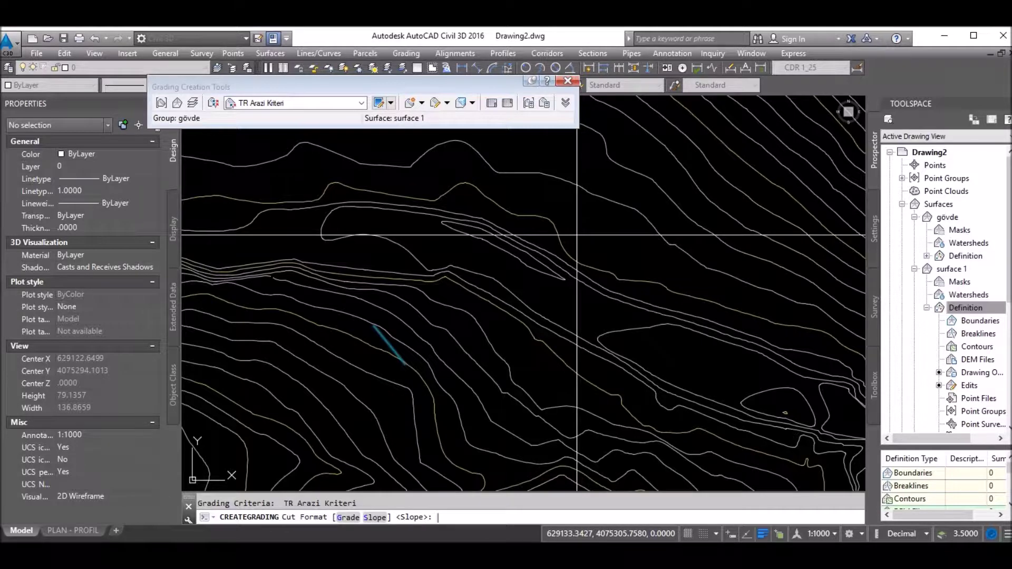
{"action": "type", "text": "g"}
{"action": "key", "text": "Return"}
{"action": "key", "text": "Return"}
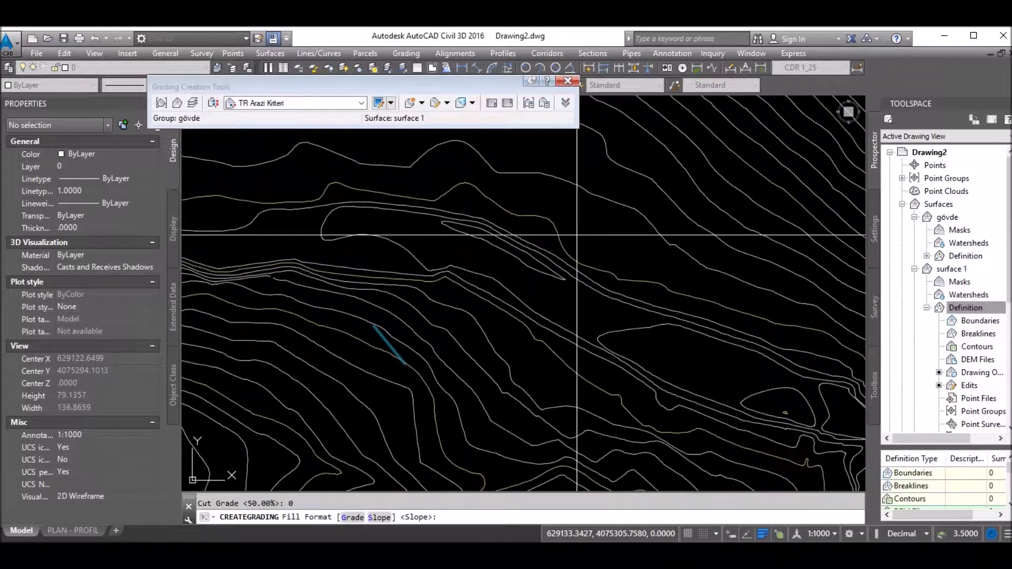
{"action": "type", "text": "g"}
{"action": "key", "text": "Return"}
{"action": "key", "text": "Return"}
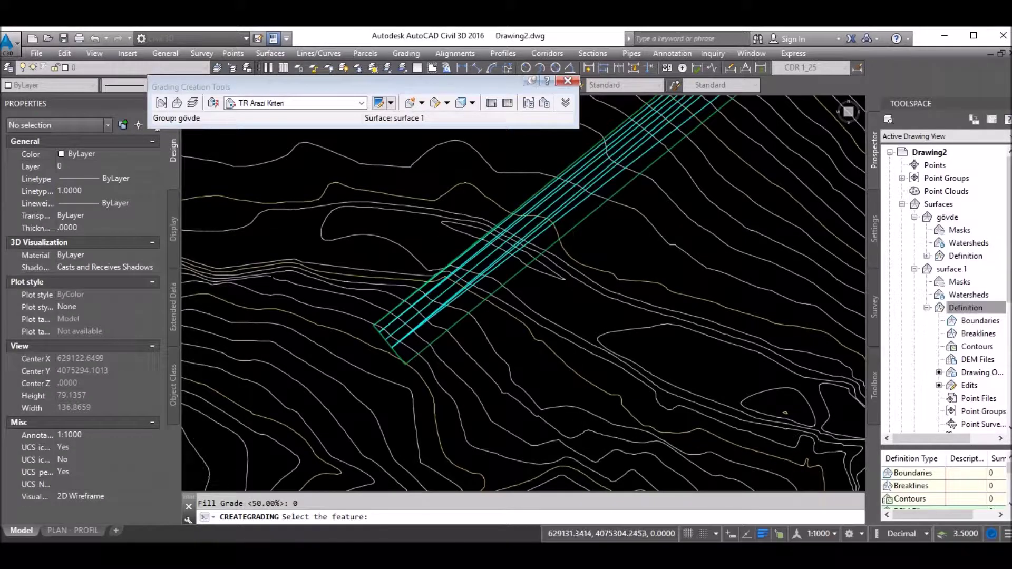
Step: Extend the grading from its edge along the full length at 0% cut and fill grade
{"action": "scroll", "coordinate": [576, 233], "scroll_direction": "down", "scroll_amount": 3}
{"action": "scroll", "coordinate": [613, 202], "scroll_direction": "up", "scroll_amount": 8}
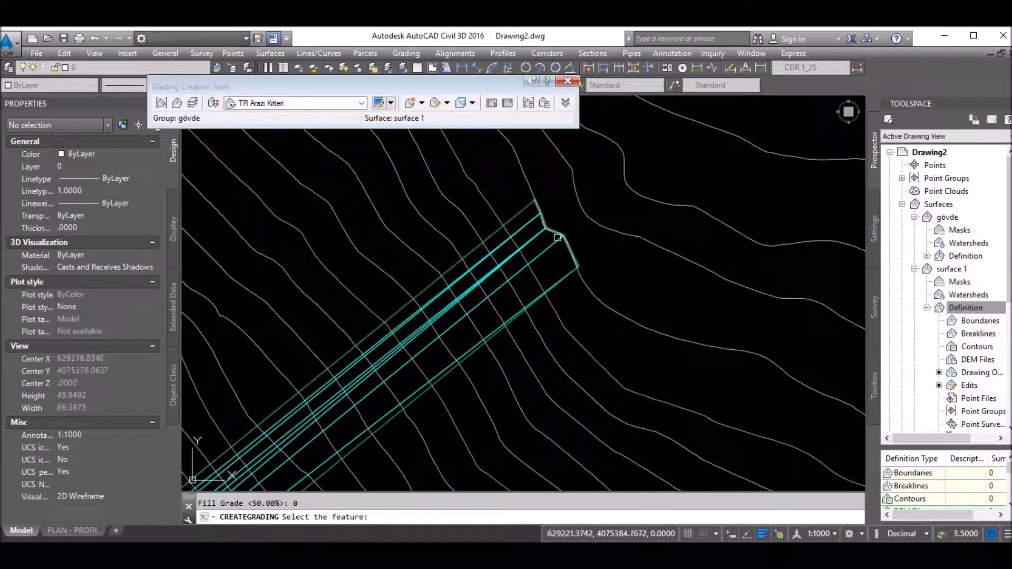
{"action": "scroll", "coordinate": [579, 268], "scroll_direction": "down", "scroll_amount": 8}
{"action": "scroll", "coordinate": [536, 230], "scroll_direction": "up", "scroll_amount": 6}
{"action": "left_click", "coordinate": [507, 224]}
{"action": "left_click", "coordinate": [452, 275]}
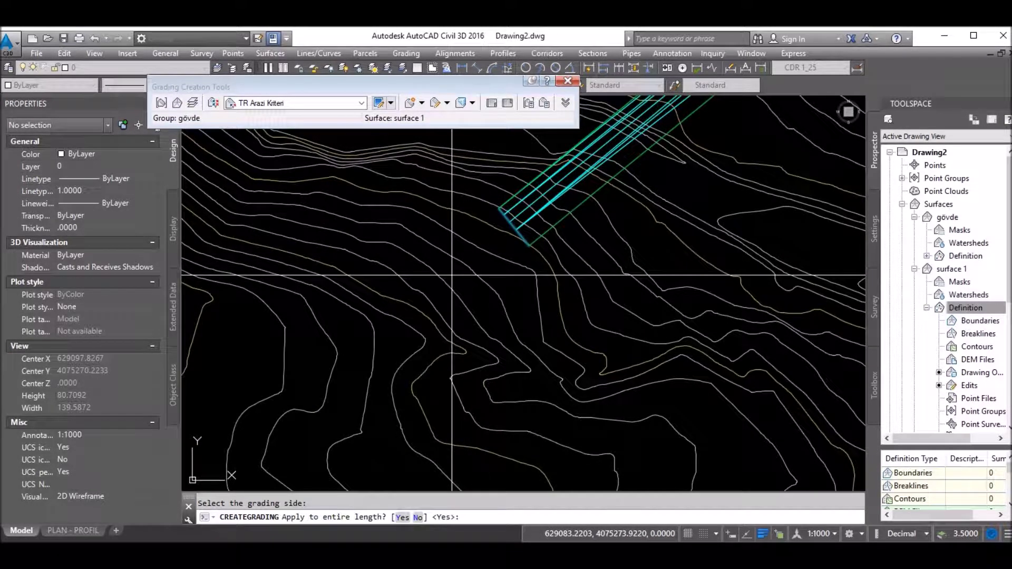
{"action": "key", "text": "Return"}
{"action": "type", "text": "g"}
{"action": "key", "text": "Return"}
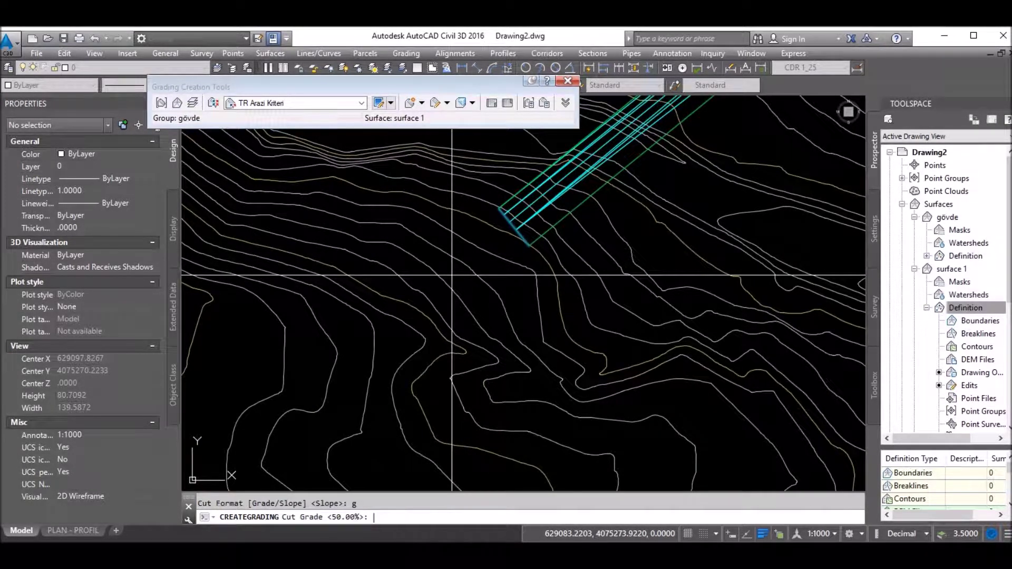
{"action": "key", "text": "Return"}
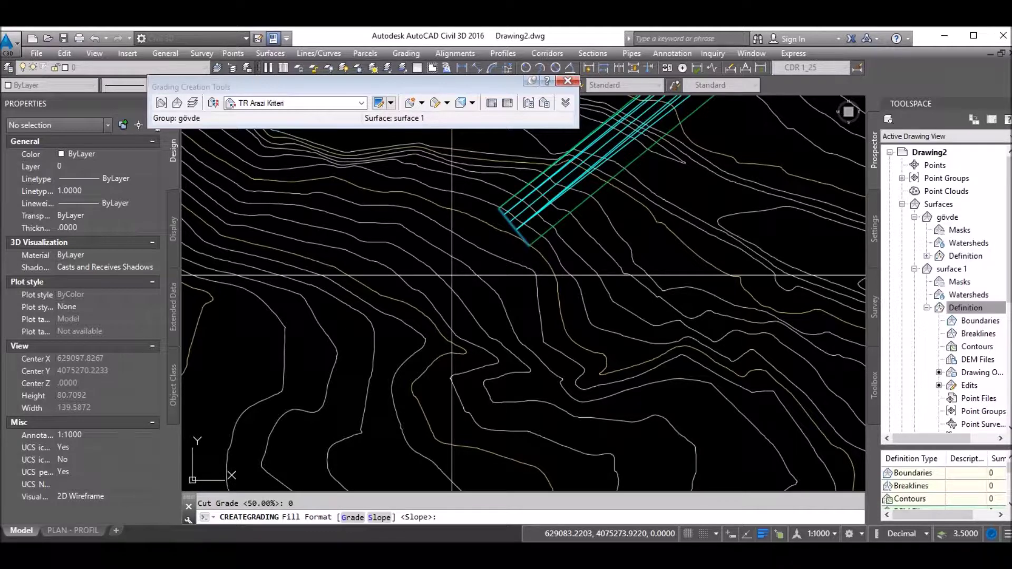
{"action": "type", "text": "g"}
{"action": "key", "text": "Return"}
{"action": "type", "text": "0"}
{"action": "key", "text": "Return"}
Step: Move the view to another part of the terrain and select the next line to grade
{"action": "scroll", "coordinate": [452, 275], "scroll_direction": "down", "scroll_amount": 3}
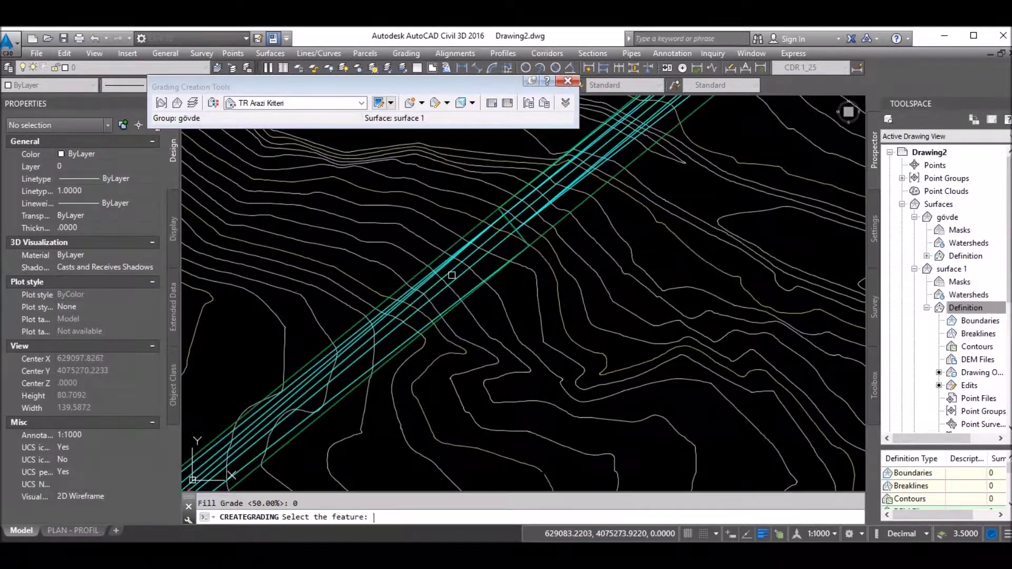
{"action": "scroll", "coordinate": [515, 254], "scroll_direction": "down", "scroll_amount": 3}
{"action": "scroll", "coordinate": [565, 207], "scroll_direction": "up", "scroll_amount": 2}
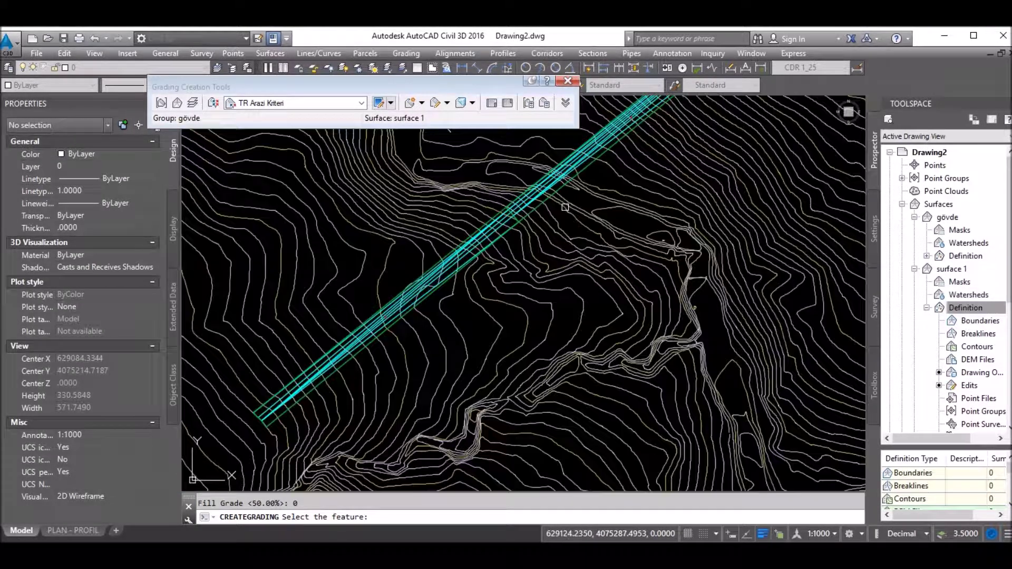
{"action": "scroll", "coordinate": [562, 193], "scroll_direction": "down", "scroll_amount": 3}
{"action": "scroll", "coordinate": [489, 294], "scroll_direction": "up", "scroll_amount": 1}
{"action": "mouse_move", "coordinate": [490, 294]}
{"action": "middle_mouse_down"}
{"action": "mouse_move", "coordinate": [523, 257]}
{"action": "mouse_move", "coordinate": [521, 242]}
{"action": "middle_mouse_up"}
{"action": "scroll", "coordinate": [509, 230], "scroll_direction": "up", "scroll_amount": 3}
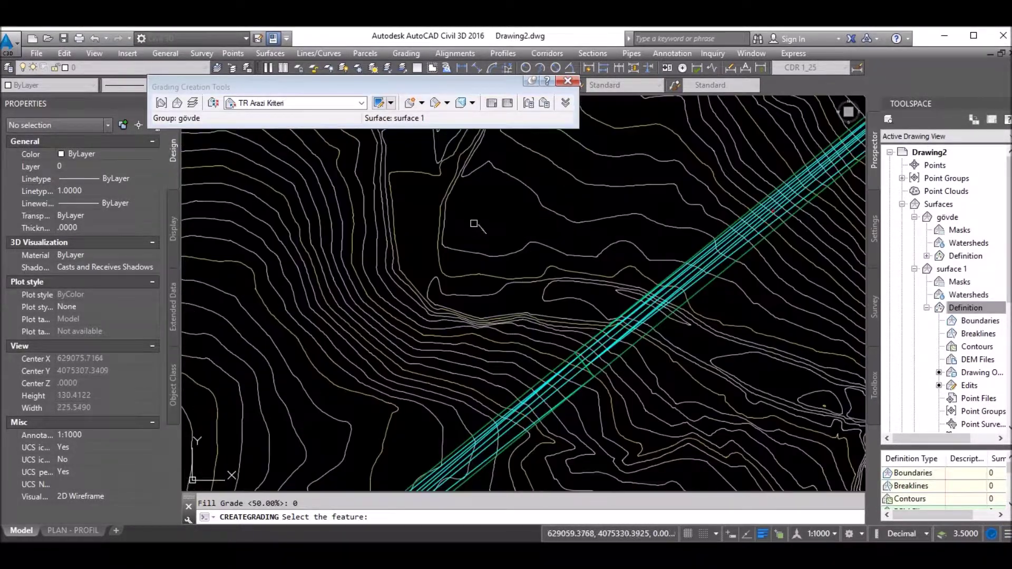
{"action": "left_click", "coordinate": [481, 227]}
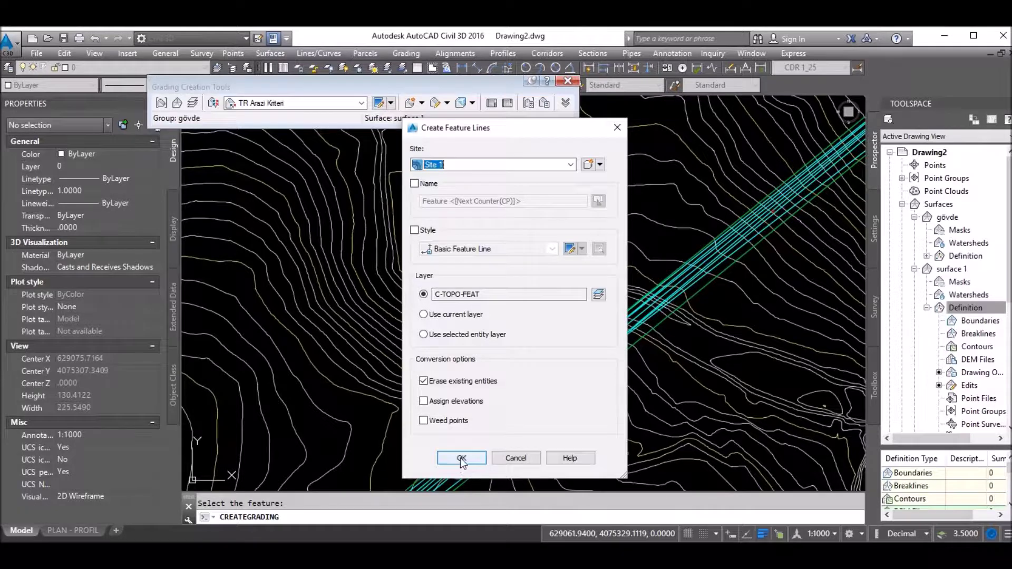
Step: Convert the selected line to a feature line and grade it full length at 0% cut and fill
{"action": "left_click", "coordinate": [462, 459]}
{"action": "left_click", "coordinate": [508, 215]}
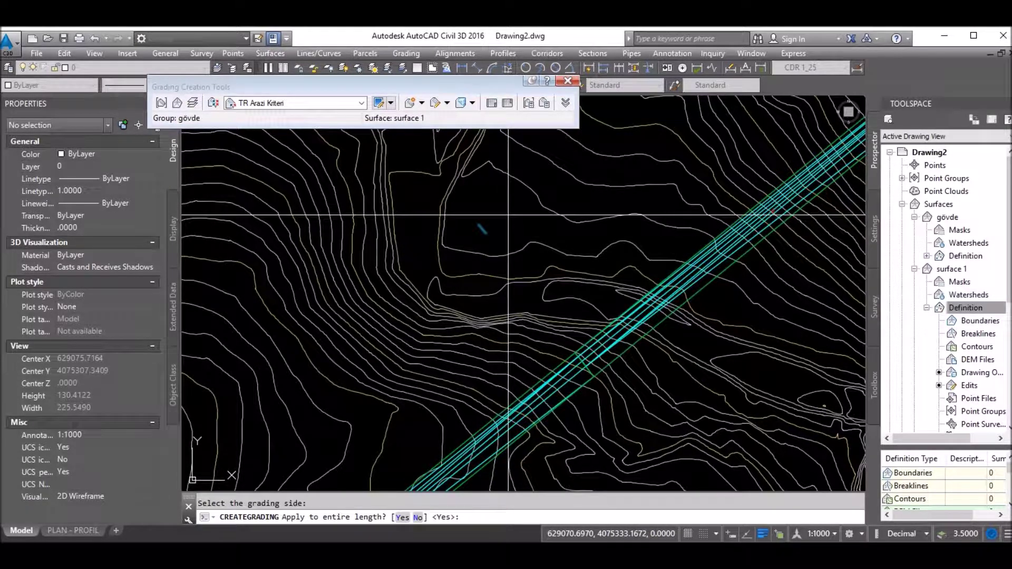
{"action": "key", "text": "Return"}
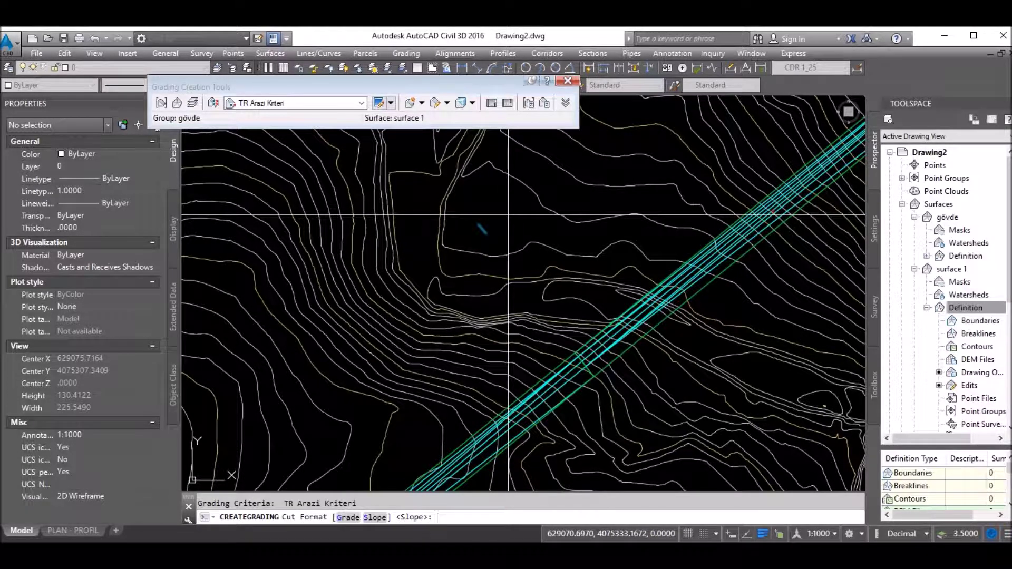
{"action": "type", "text": "g"}
{"action": "key", "text": "Return"}
{"action": "key", "text": "Return"}
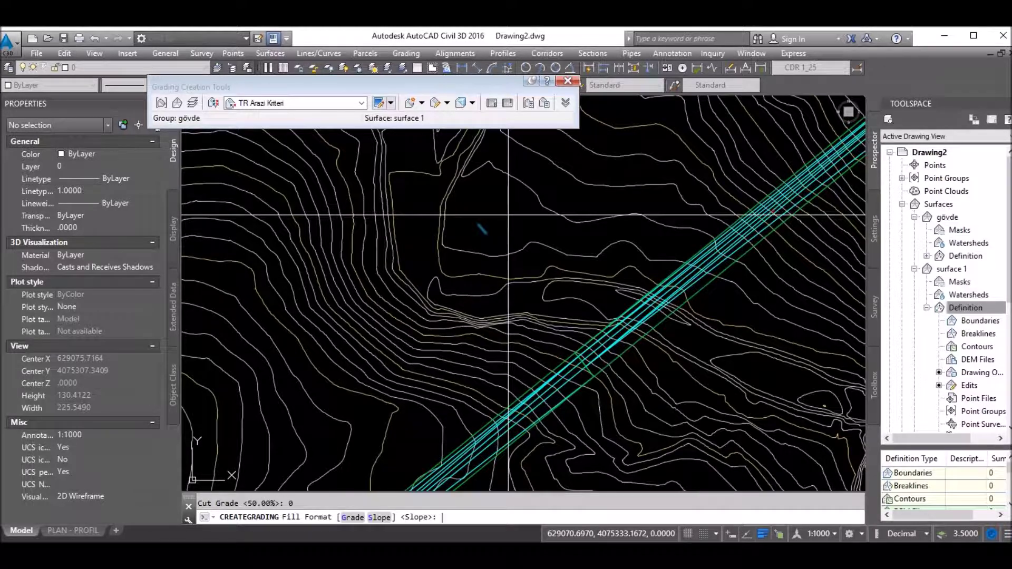
{"action": "type", "text": "g"}
{"action": "key", "text": "Return"}
{"action": "type", "text": "0"}
{"action": "key", "text": "Return"}
Step: Extend the new grading from its edge at 0% cut and fill grade
{"action": "scroll", "coordinate": [517, 232], "scroll_direction": "down", "scroll_amount": 4}
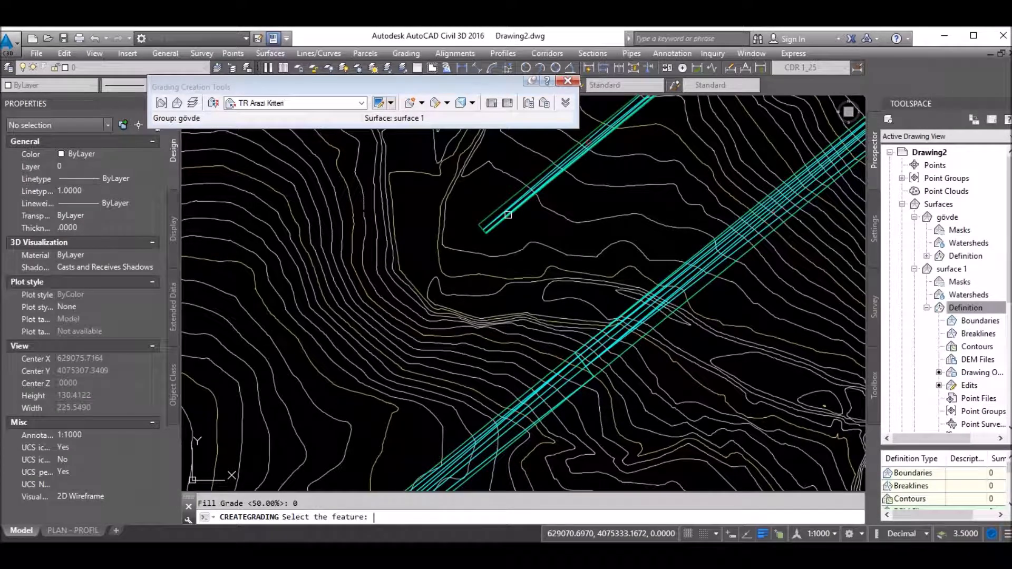
{"action": "scroll", "coordinate": [522, 246], "scroll_direction": "up", "scroll_amount": 1}
{"action": "scroll", "coordinate": [518, 258], "scroll_direction": "up", "scroll_amount": 3}
{"action": "left_click", "coordinate": [513, 256]}
{"action": "left_click", "coordinate": [490, 288]}
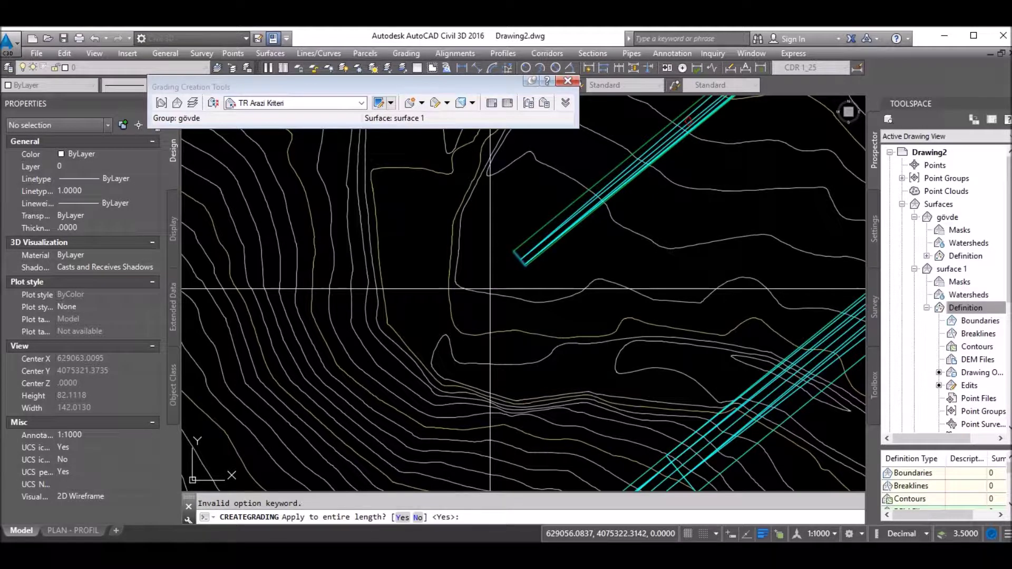
{"action": "key", "text": "Return"}
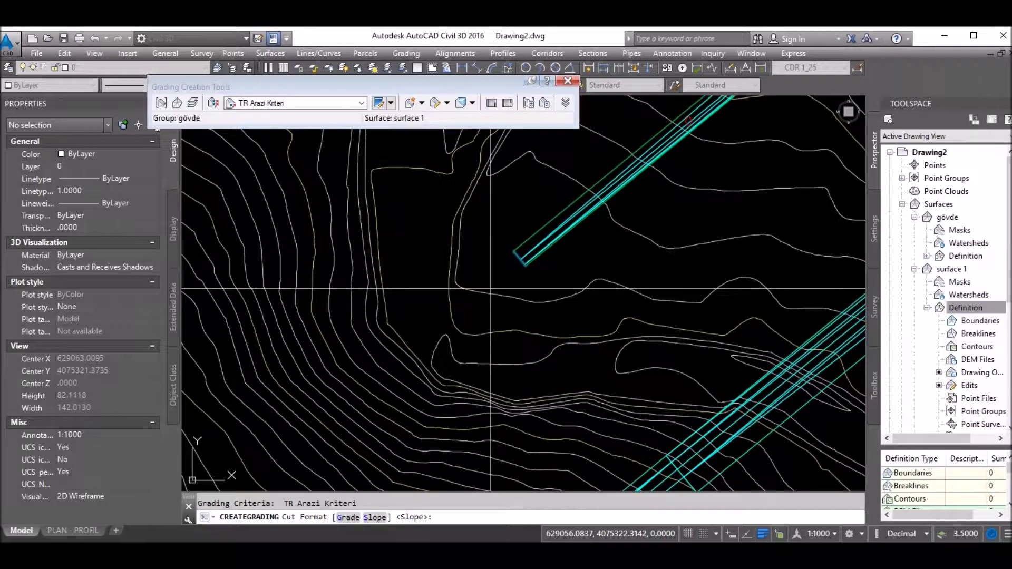
{"action": "type", "text": "g"}
{"action": "key", "text": "Return"}
{"action": "key", "text": "Return"}
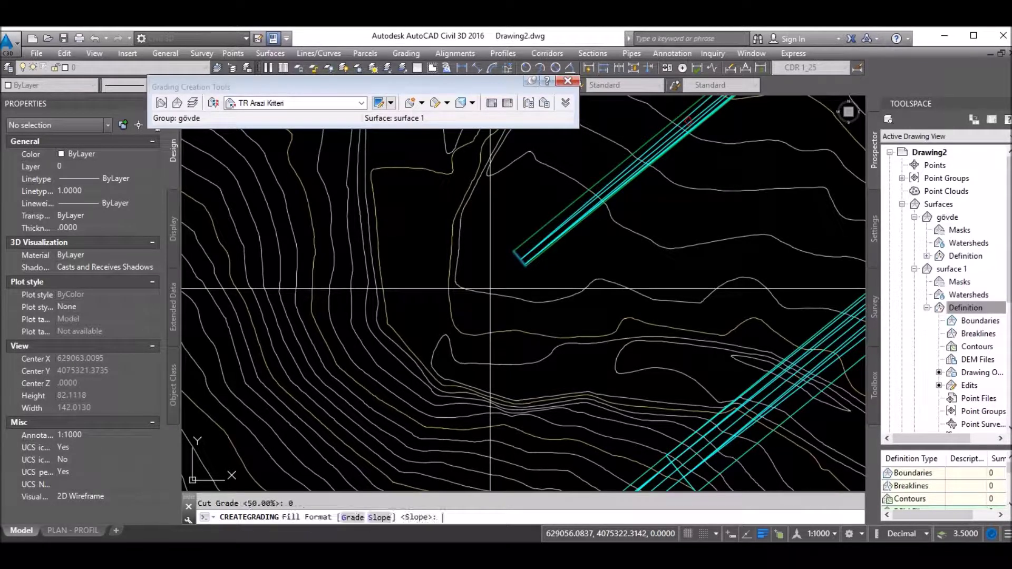
{"action": "type", "text": "g"}
{"action": "key", "text": "Return"}
{"action": "type", "text": "0"}
{"action": "scroll", "coordinate": [491, 288], "scroll_direction": "down", "scroll_amount": 2}
{"action": "key", "text": "Return"}
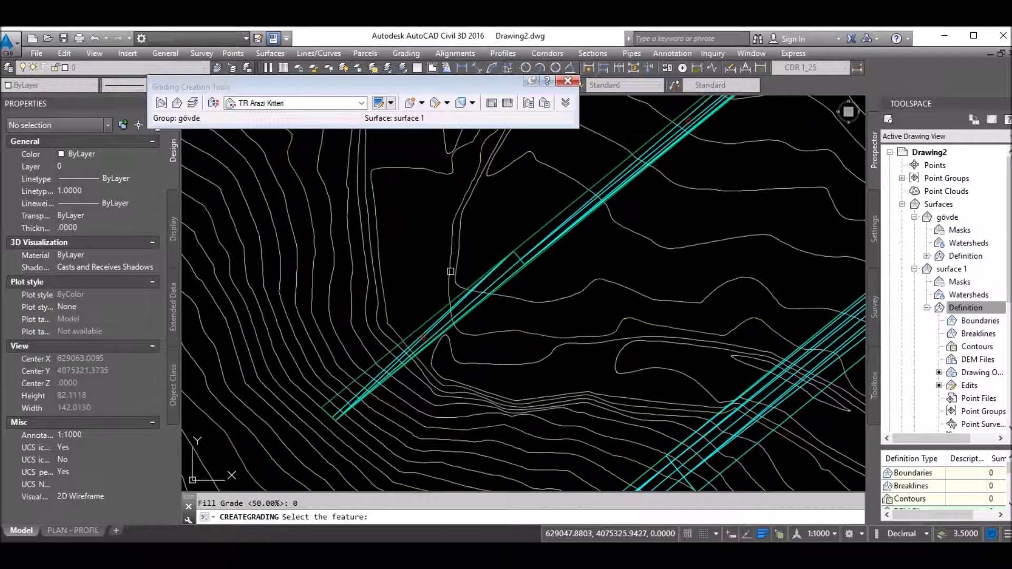
{"action": "scroll", "coordinate": [515, 263], "scroll_direction": "down", "scroll_amount": 2}
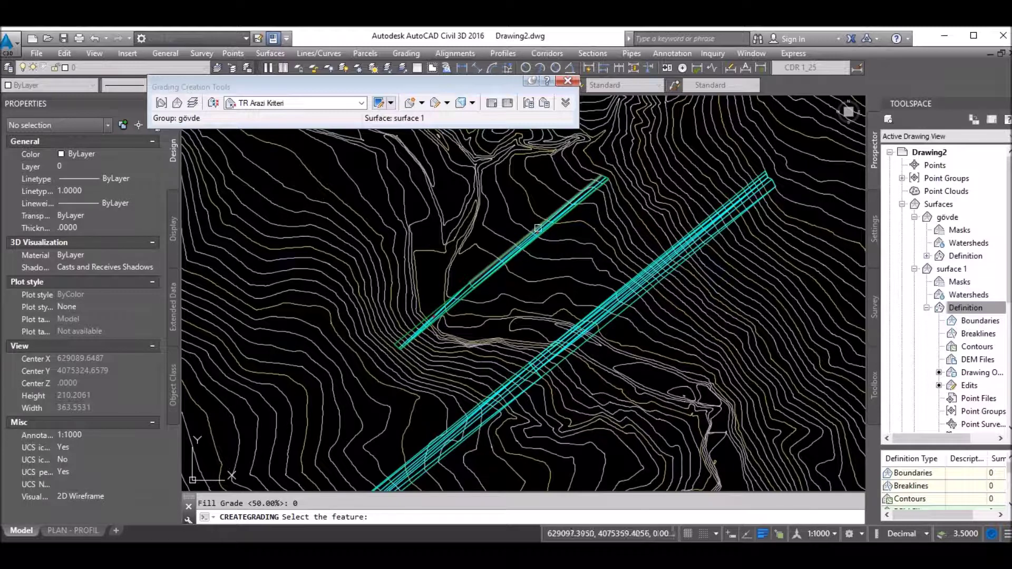
{"action": "scroll", "coordinate": [672, 275], "scroll_direction": "up", "scroll_amount": 2}
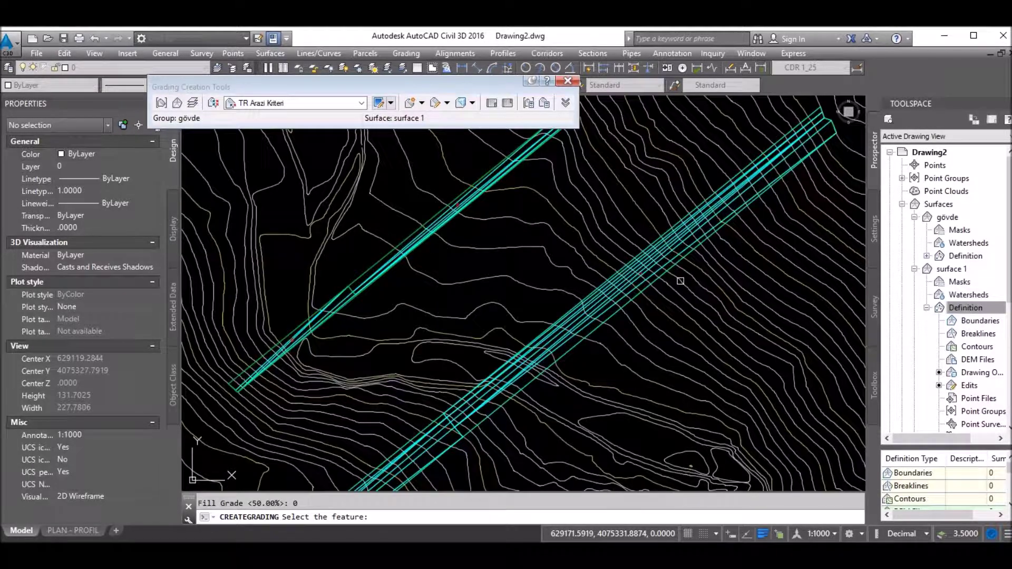
Step: End the grading command and start a new polyline with PL
{"action": "key", "text": "Escape"}
{"action": "type", "text": "pl"}
{"action": "key", "text": "Return"}
{"action": "scroll", "coordinate": [792, 158], "scroll_direction": "up", "scroll_amount": 3}
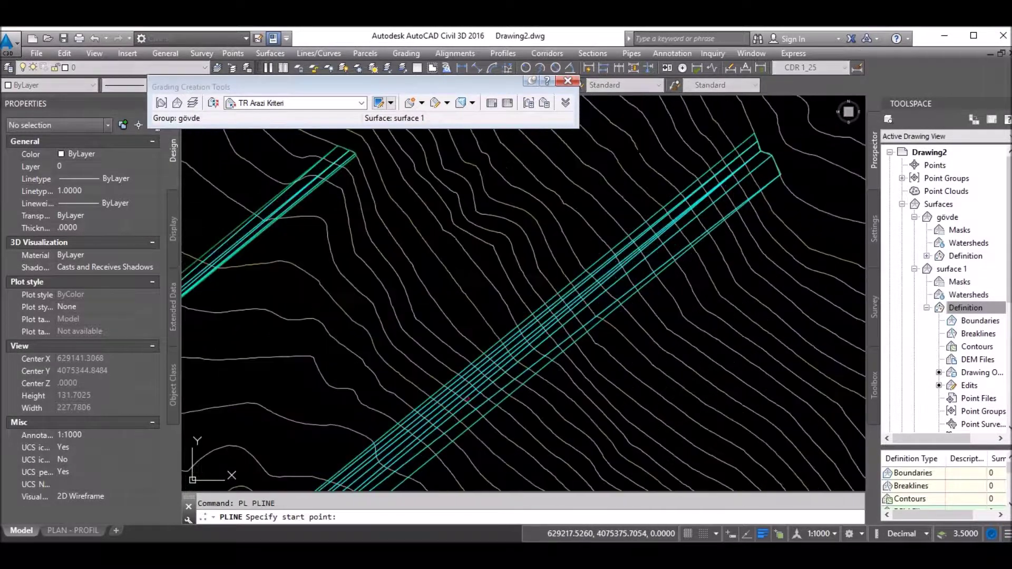
Step: Draw a short two-point polyline at the dam's lower end
{"action": "scroll", "coordinate": [792, 158], "scroll_direction": "up", "scroll_amount": 3}
{"action": "left_click", "coordinate": [792, 158]}
{"action": "scroll", "coordinate": [580, 316], "scroll_direction": "down", "scroll_amount": 5}
{"action": "middle_click_drag", "start_coordinate": [580, 342], "coordinate": [511, 164]}
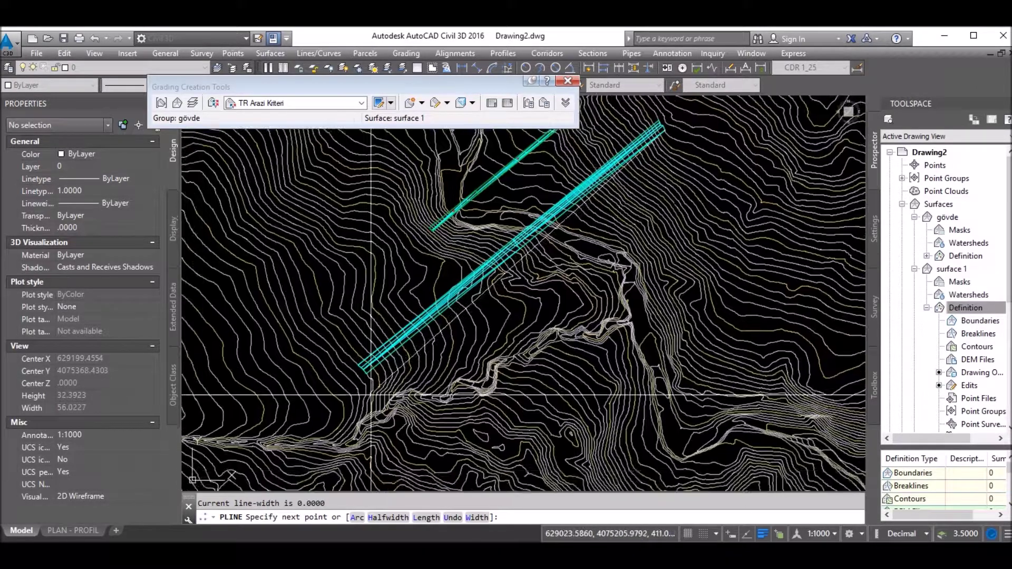
{"action": "scroll", "coordinate": [420, 270], "scroll_direction": "up", "scroll_amount": 6}
{"action": "left_click", "coordinate": [366, 178]}
{"action": "key", "text": "Return"}
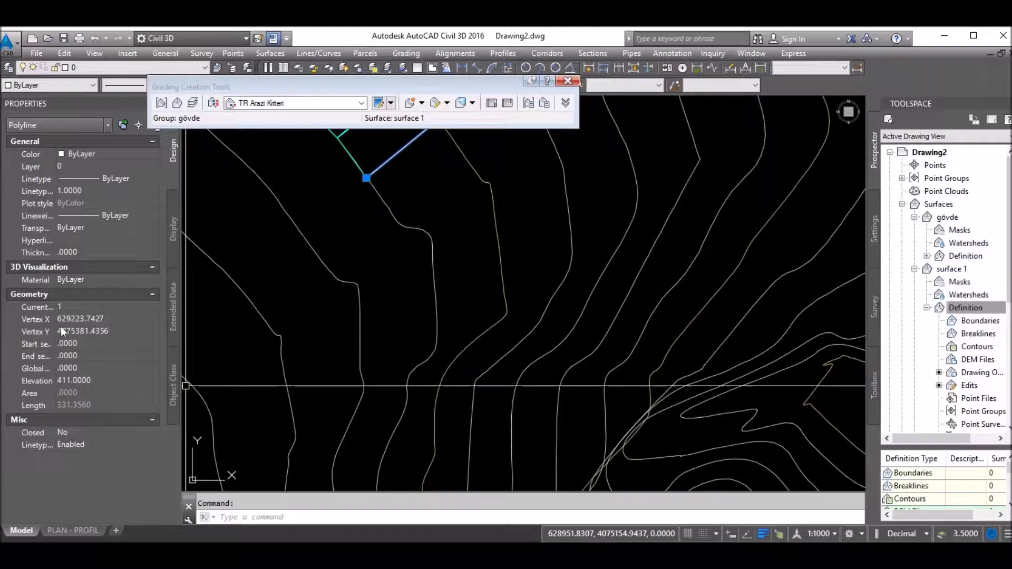
{"action": "scroll", "coordinate": [348, 432], "scroll_direction": "down", "scroll_amount": 3}
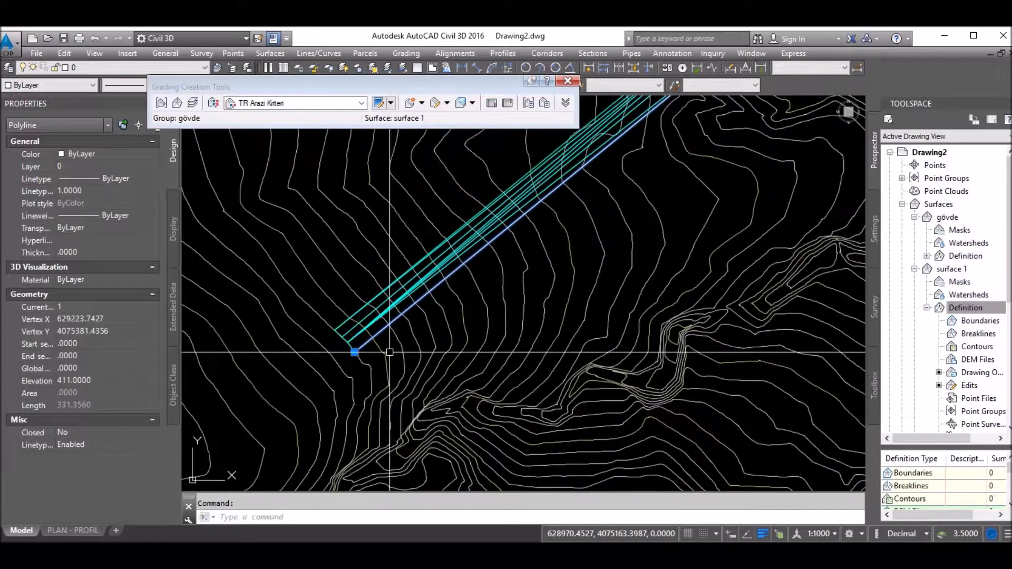
{"action": "key", "text": "Escape"}
Step: Convert the polyline to a feature line and grade it full length with 2:1 cut and fill slopes
{"action": "left_click", "coordinate": [411, 103]}
{"action": "left_click", "coordinate": [497, 234]}
{"action": "left_click", "coordinate": [464, 458]}
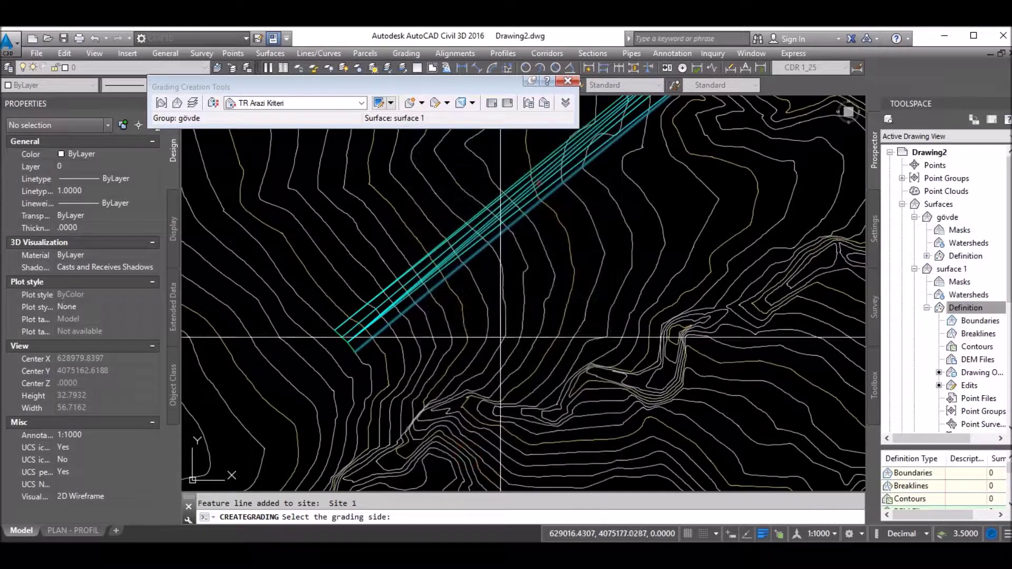
{"action": "left_click", "coordinate": [499, 327]}
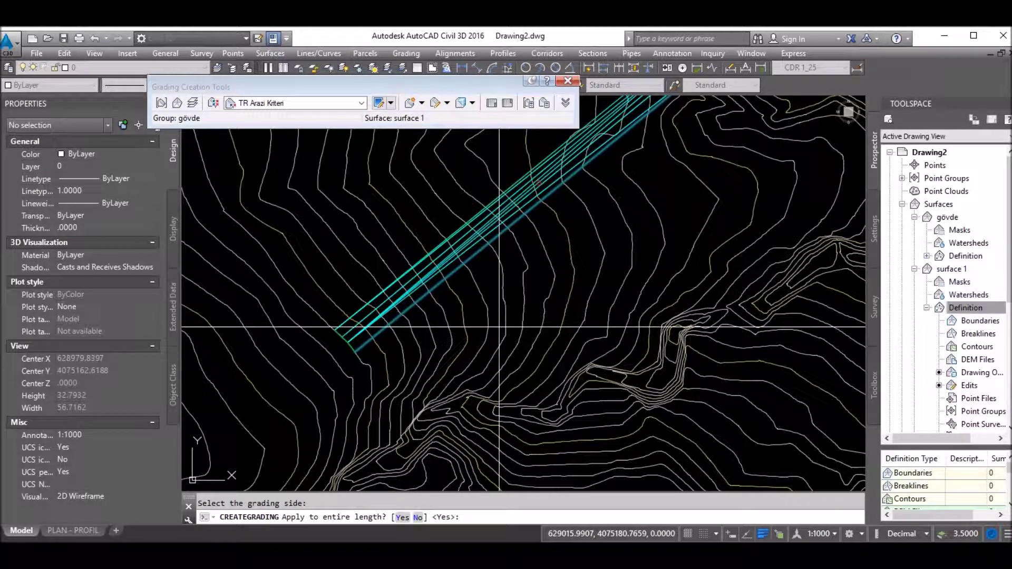
{"action": "key", "text": "Return"}
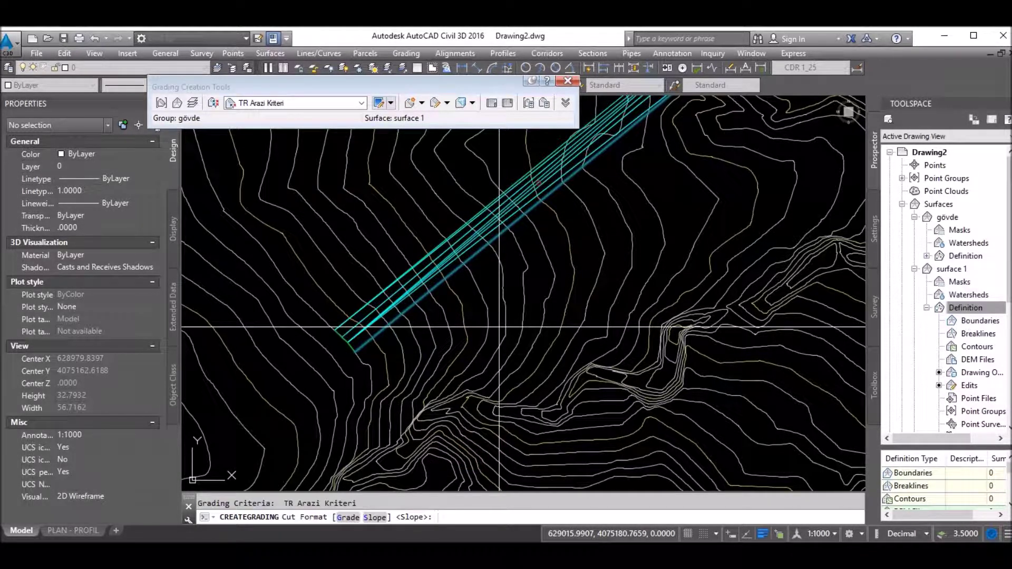
{"action": "type", "text": "s"}
{"action": "key", "text": "Return"}
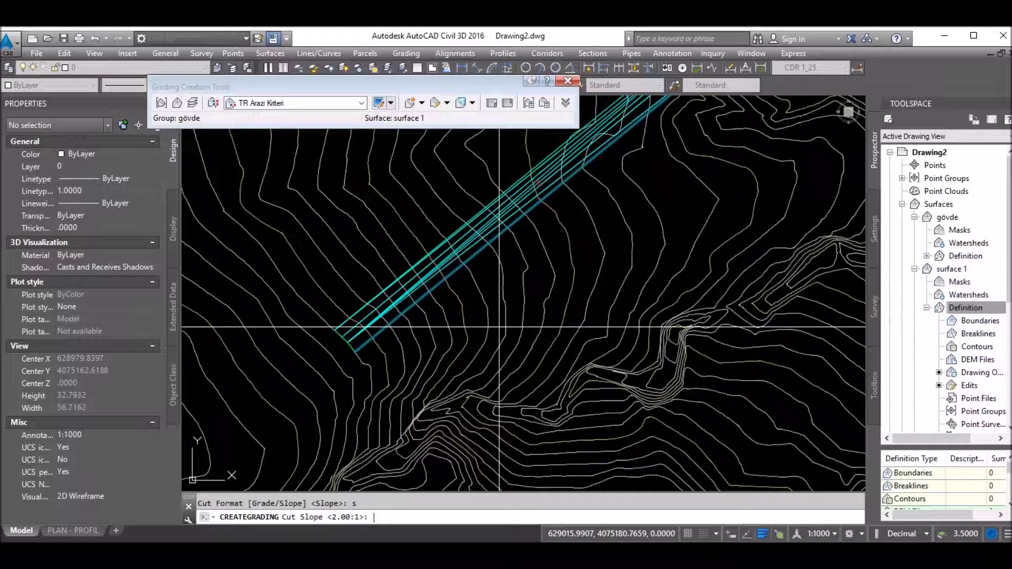
{"action": "key", "text": "Return"}
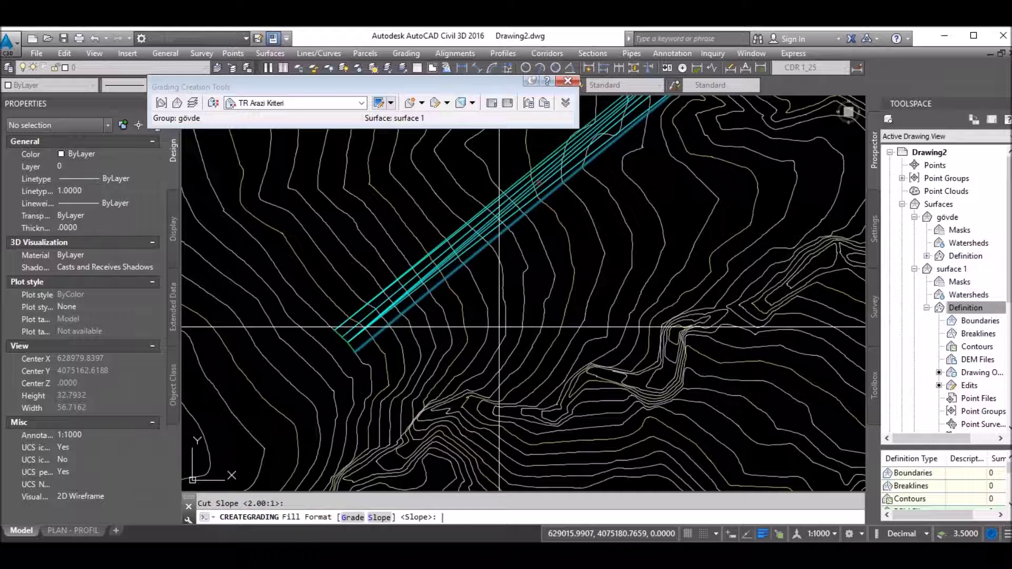
{"action": "type", "text": "s"}
{"action": "key", "text": "Return"}
{"action": "key", "text": "Return"}
{"action": "scroll", "coordinate": [499, 327], "scroll_direction": "down", "scroll_amount": 3}
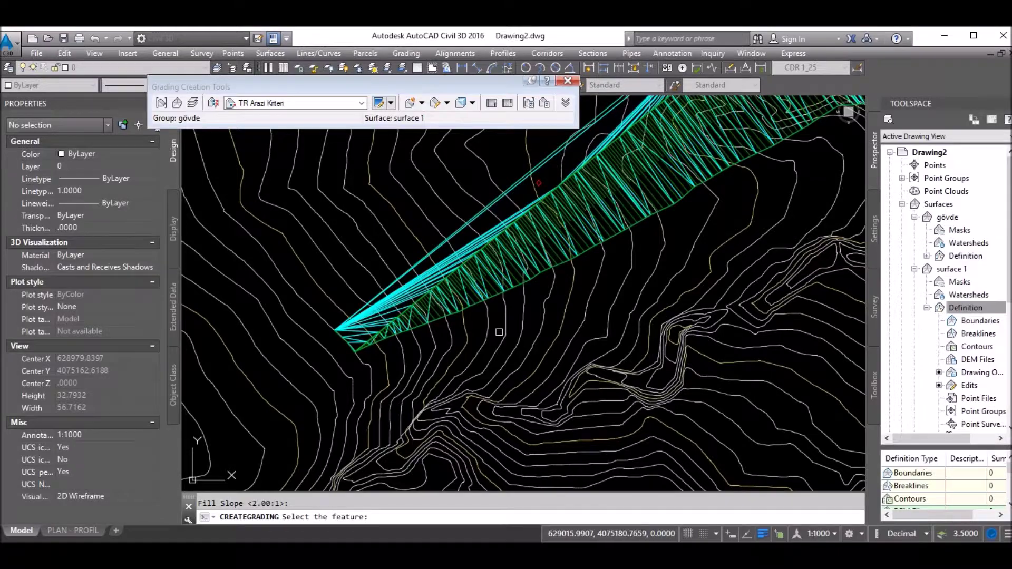
{"action": "scroll", "coordinate": [493, 353], "scroll_direction": "down", "scroll_amount": 4}
{"action": "scroll", "coordinate": [485, 380], "scroll_direction": "down", "scroll_amount": 3}
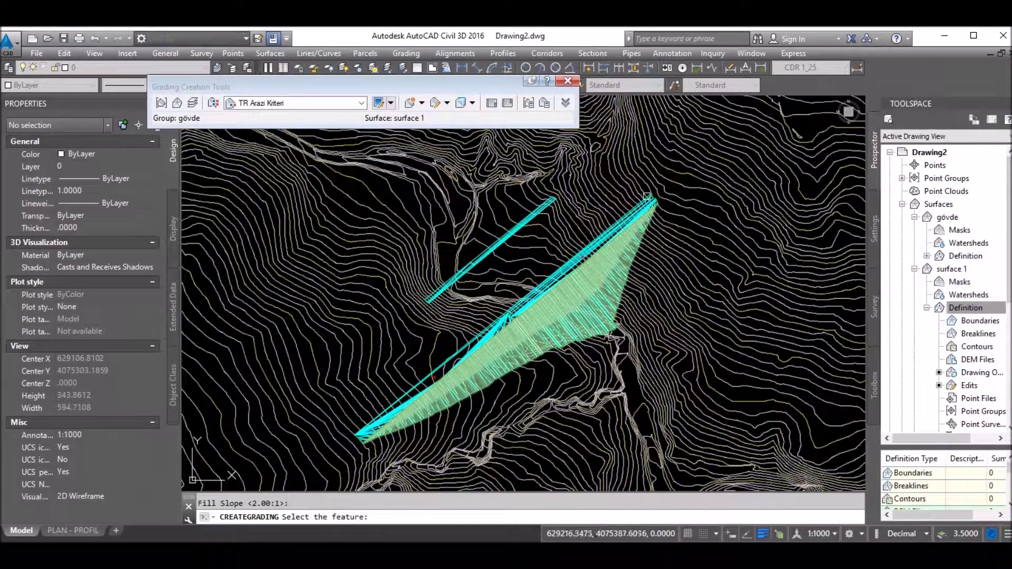
{"action": "scroll", "coordinate": [464, 319], "scroll_direction": "up", "scroll_amount": 2}
{"action": "scroll", "coordinate": [483, 332], "scroll_direction": "up", "scroll_amount": 2}
{"action": "key", "text": "Escape"}
Step: Draw a polyline at the dam's upper end ending at the grading corner
{"action": "type", "text": "p"}
{"action": "key", "text": "Return"}
{"action": "scroll", "coordinate": [488, 337], "scroll_direction": "up", "scroll_amount": 2}
{"action": "scroll", "coordinate": [448, 358], "scroll_direction": "up", "scroll_amount": 3}
{"action": "scroll", "coordinate": [416, 374], "scroll_direction": "up", "scroll_amount": 3}
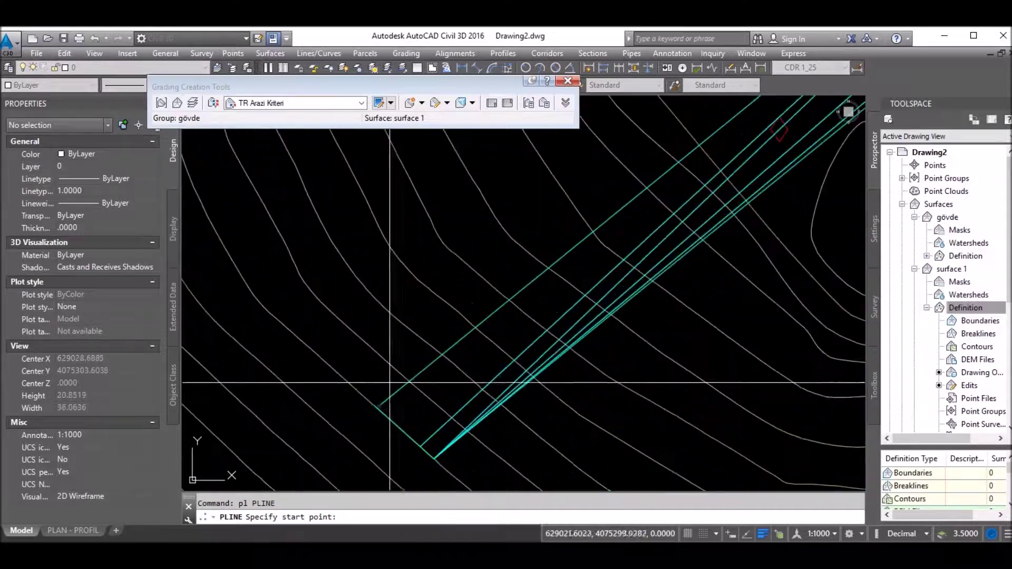
{"action": "left_click", "coordinate": [377, 407]}
{"action": "scroll", "coordinate": [405, 378], "scroll_direction": "down", "scroll_amount": 3}
{"action": "scroll", "coordinate": [485, 448], "scroll_direction": "up", "scroll_amount": 2}
{"action": "scroll", "coordinate": [656, 327], "scroll_direction": "up", "scroll_amount": 3}
{"action": "scroll", "coordinate": [639, 273], "scroll_direction": "up", "scroll_amount": 1}
{"action": "left_click", "coordinate": [639, 273]}
{"action": "key", "text": "Escape"}
{"action": "scroll", "coordinate": [639, 273], "scroll_direction": "down", "scroll_amount": 3}
{"action": "scroll", "coordinate": [607, 275], "scroll_direction": "up", "scroll_amount": 2}
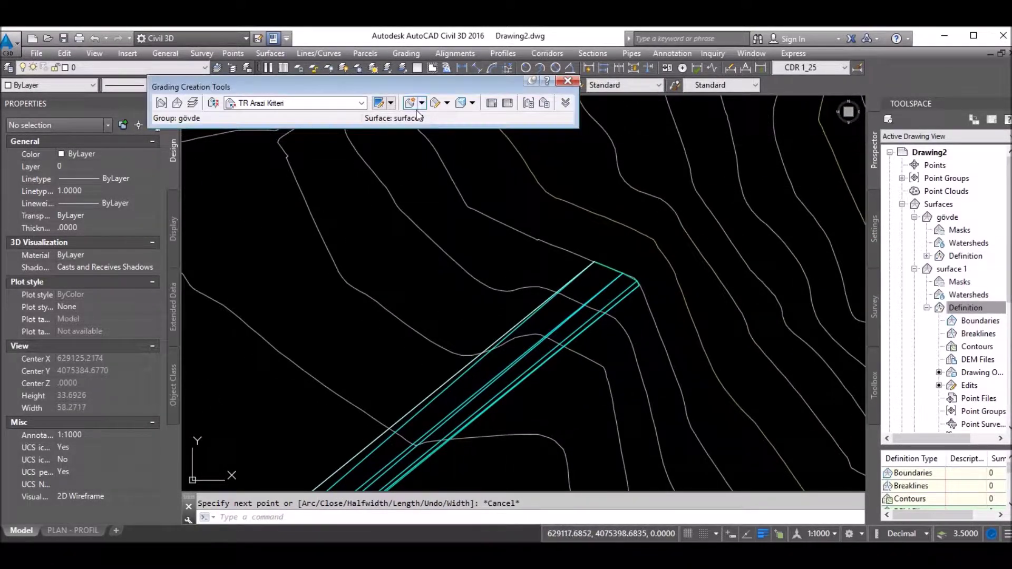
Step: Convert the new polyline to a feature line and grade it full length with default 2:1 slopes
{"action": "left_click", "coordinate": [461, 370]}
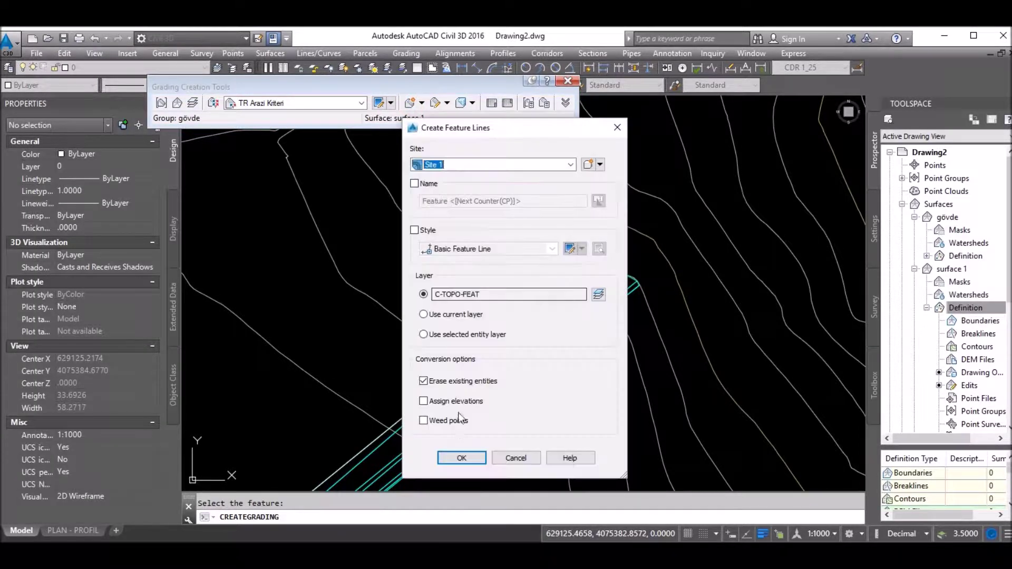
{"action": "left_click", "coordinate": [462, 459]}
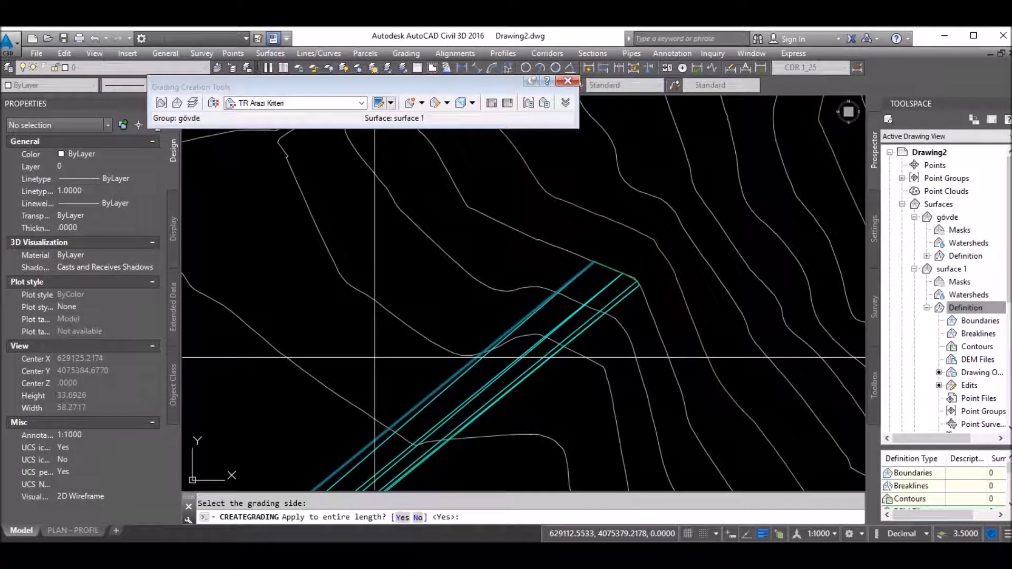
{"action": "key", "text": "Return"}
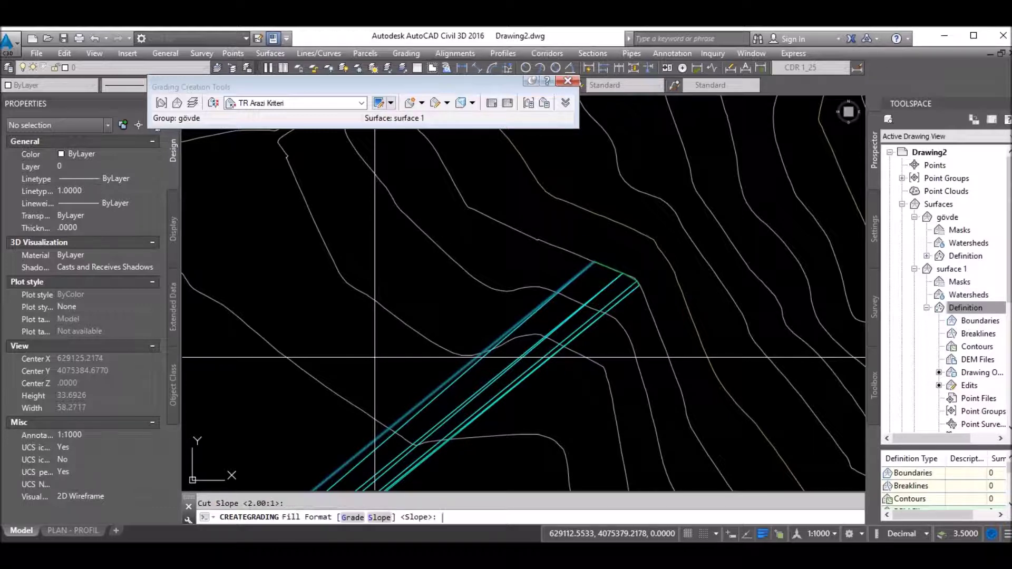
{"action": "type", "text": "s"}
{"action": "key", "text": "Return"}
{"action": "scroll", "coordinate": [510, 347], "scroll_direction": "down", "scroll_amount": 4}
{"action": "scroll", "coordinate": [510, 347], "scroll_direction": "down", "scroll_amount": 4}
{"action": "scroll", "coordinate": [510, 347], "scroll_direction": "up", "scroll_amount": 4}
{"action": "key", "text": "Escape"}
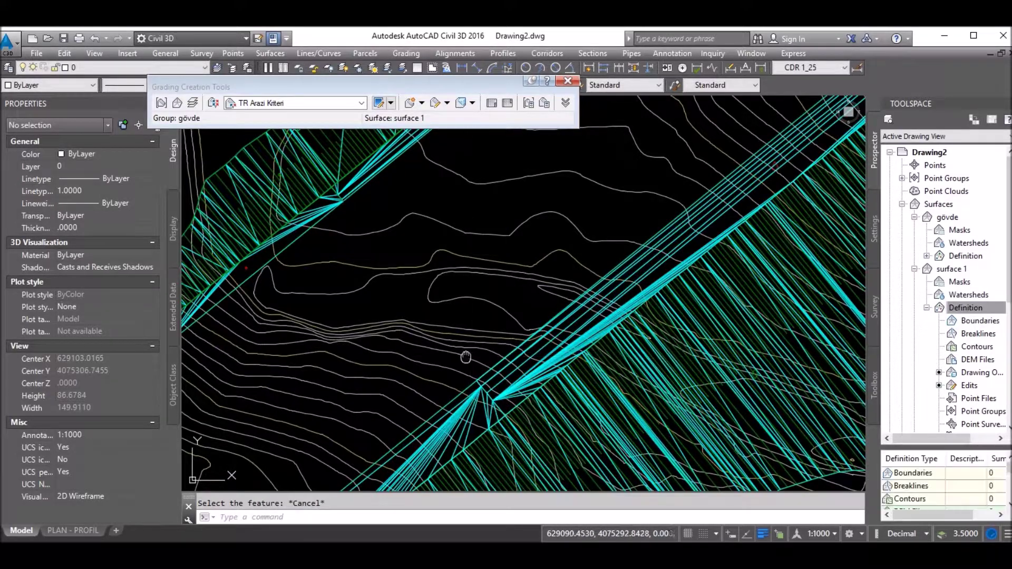
Step: Draw a polyline starting at the grading tip along the crest band's long side
{"action": "middle_click_drag", "start_coordinate": [444, 371], "coordinate": [473, 299]}
{"action": "type", "text": "pl"}
{"action": "key", "text": "Return"}
{"action": "scroll", "coordinate": [474, 299], "scroll_direction": "down", "scroll_amount": 1}
{"action": "scroll", "coordinate": [475, 298], "scroll_direction": "down", "scroll_amount": 2}
{"action": "scroll", "coordinate": [479, 293], "scroll_direction": "up", "scroll_amount": 5}
{"action": "left_click", "coordinate": [482, 291]}
{"action": "scroll", "coordinate": [528, 263], "scroll_direction": "down", "scroll_amount": 2}
{"action": "scroll", "coordinate": [580, 211], "scroll_direction": "down", "scroll_amount": 1}
{"action": "scroll", "coordinate": [715, 132], "scroll_direction": "up", "scroll_amount": 4}
{"action": "left_click", "coordinate": [717, 133]}
{"action": "key", "text": "Escape"}
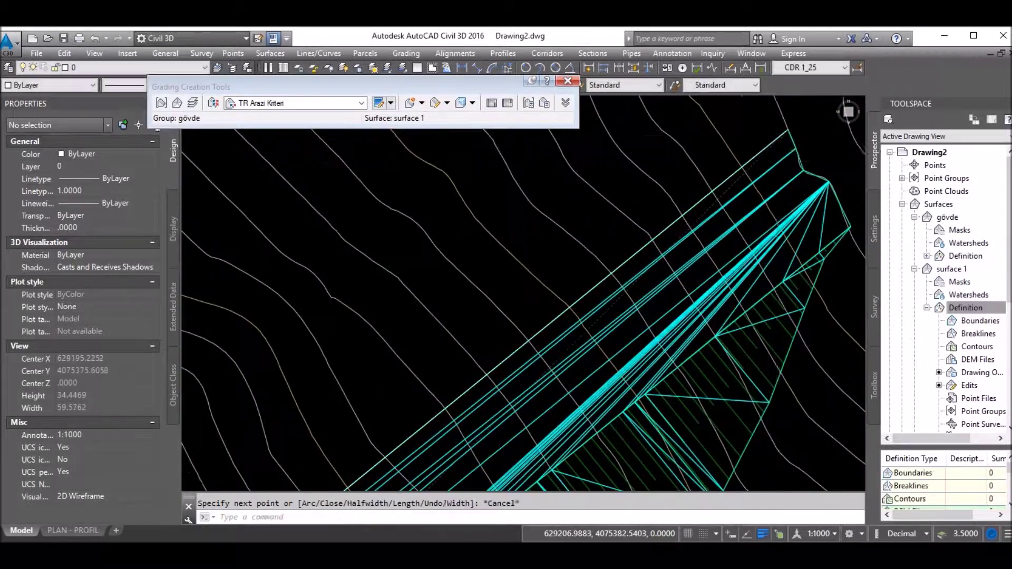
{"action": "scroll", "coordinate": [790, 169], "scroll_direction": "down", "scroll_amount": 2}
Step: Convert the polyline to a feature line and grade it to surface 1 with 2:1 cut and fill slopes
{"action": "left_click", "coordinate": [410, 103]}
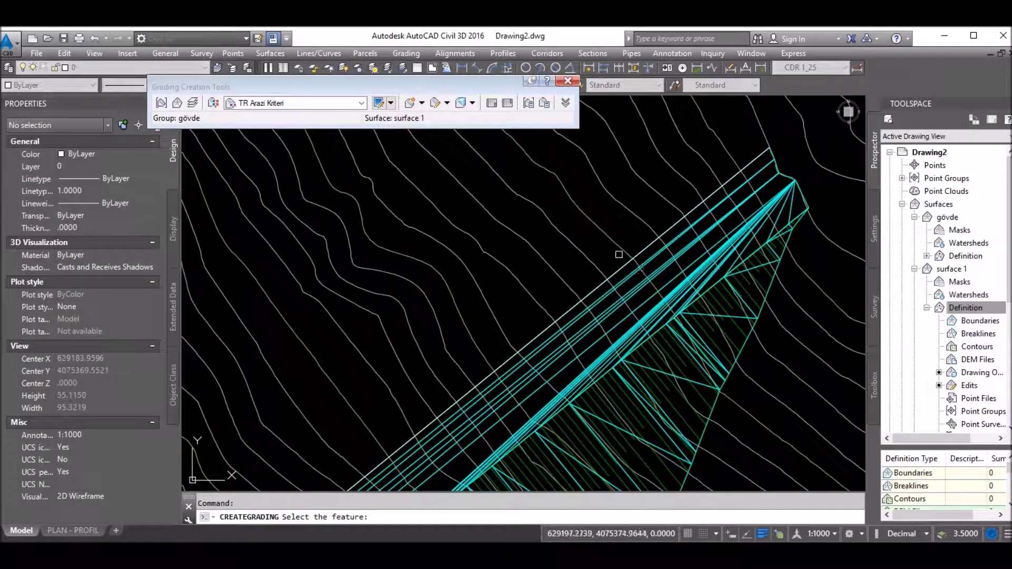
{"action": "left_click", "coordinate": [610, 269]}
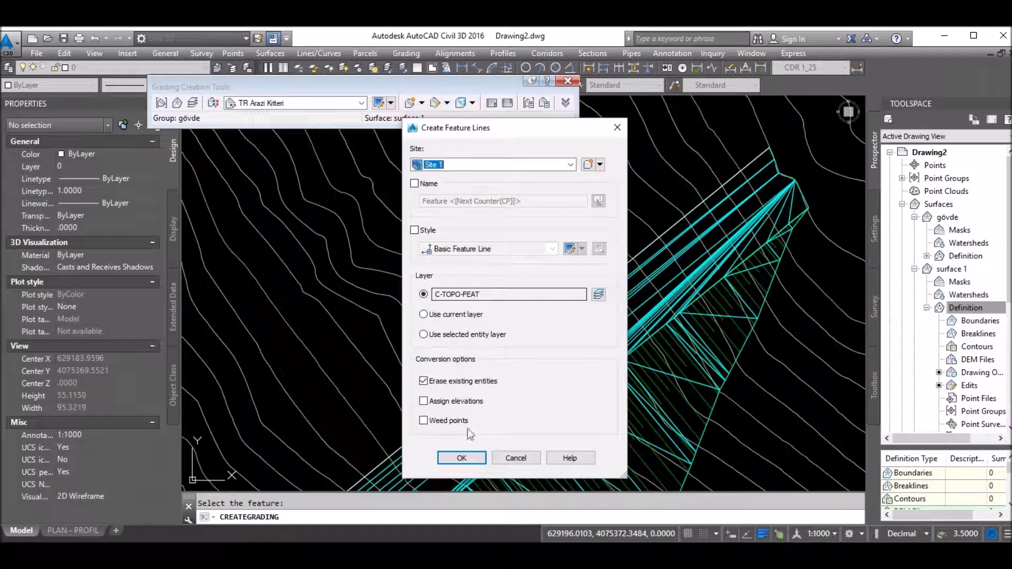
{"action": "left_click", "coordinate": [461, 457]}
{"action": "type", "text": "s"}
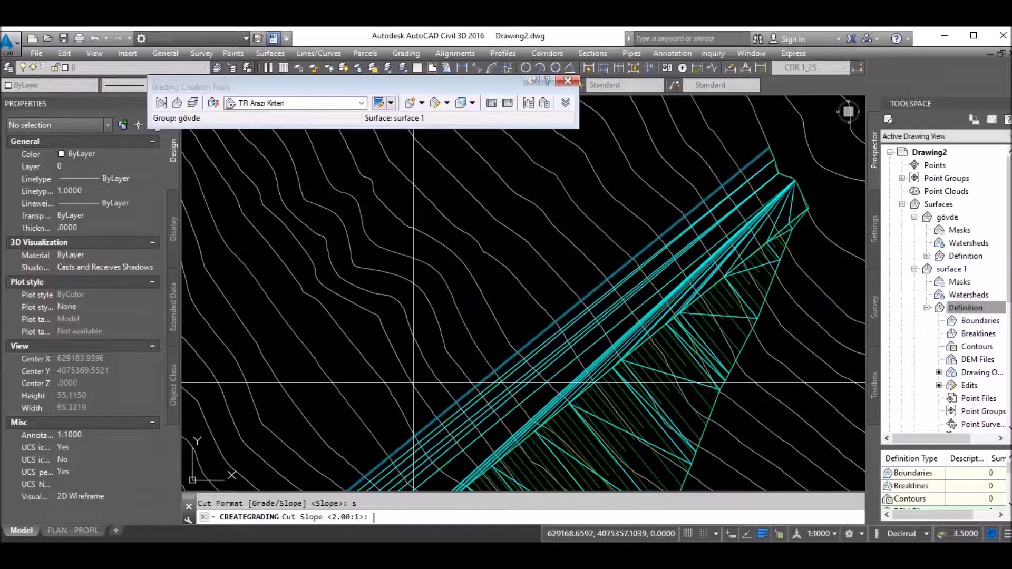
{"action": "key", "text": "Return"}
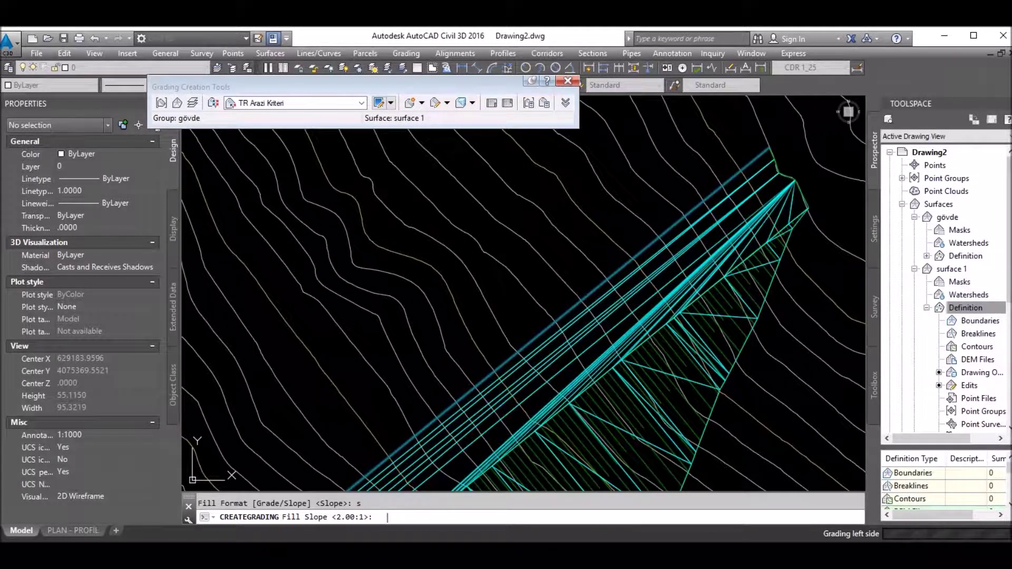
{"action": "key", "text": "Return"}
{"action": "scroll", "coordinate": [373, 264], "scroll_direction": "down", "scroll_amount": 2}
{"action": "scroll", "coordinate": [372, 264], "scroll_direction": "down", "scroll_amount": 2}
{"action": "scroll", "coordinate": [372, 264], "scroll_direction": "down", "scroll_amount": 2}
{"action": "scroll", "coordinate": [372, 264], "scroll_direction": "up", "scroll_amount": 2}
{"action": "scroll", "coordinate": [438, 263], "scroll_direction": "up", "scroll_amount": 2}
{"action": "scroll", "coordinate": [373, 315], "scroll_direction": "up", "scroll_amount": 2}
{"action": "scroll", "coordinate": [372, 315], "scroll_direction": "up", "scroll_amount": 2}
{"action": "scroll", "coordinate": [443, 343], "scroll_direction": "down", "scroll_amount": 4}
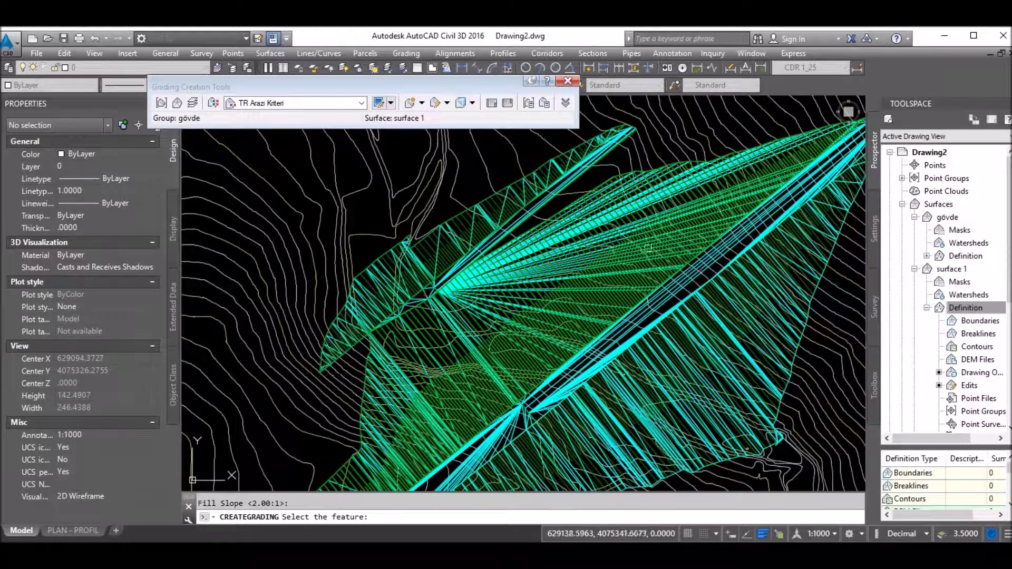
{"action": "scroll", "coordinate": [535, 212], "scroll_direction": "up", "scroll_amount": 2}
{"action": "scroll", "coordinate": [569, 203], "scroll_direction": "up", "scroll_amount": 2}
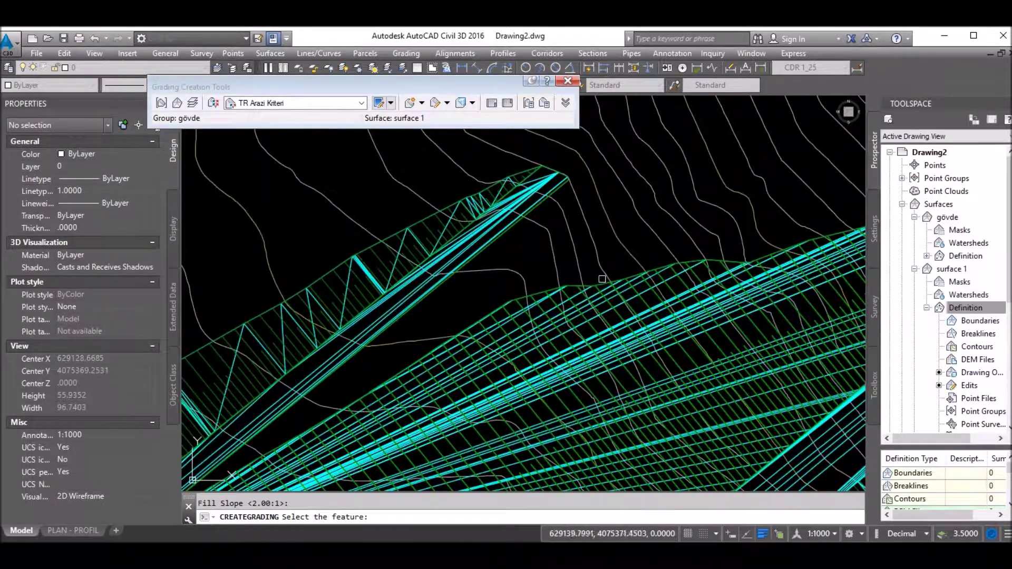
{"action": "scroll", "coordinate": [616, 272], "scroll_direction": "down", "scroll_amount": 4}
{"action": "key", "text": "Escape"}
{"action": "scroll", "coordinate": [452, 290], "scroll_direction": "up", "scroll_amount": 2}
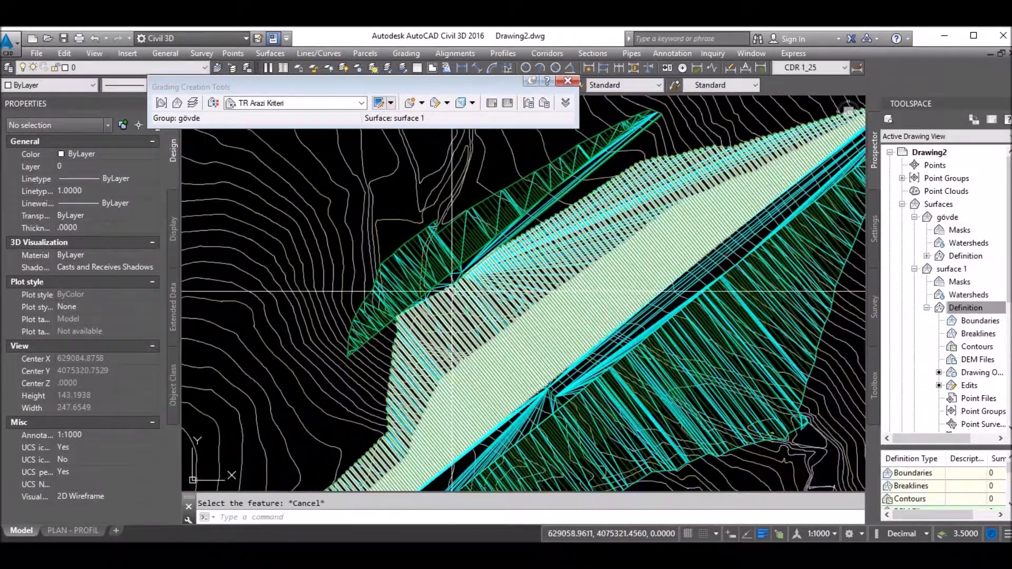
Step: Select the gövde surface, orbit it in the 3D viewer, then close the viewer
{"action": "scroll", "coordinate": [481, 306], "scroll_direction": "up", "scroll_amount": 5}
{"action": "scroll", "coordinate": [534, 226], "scroll_direction": "up", "scroll_amount": 5}
{"action": "left_click", "coordinate": [535, 227]}
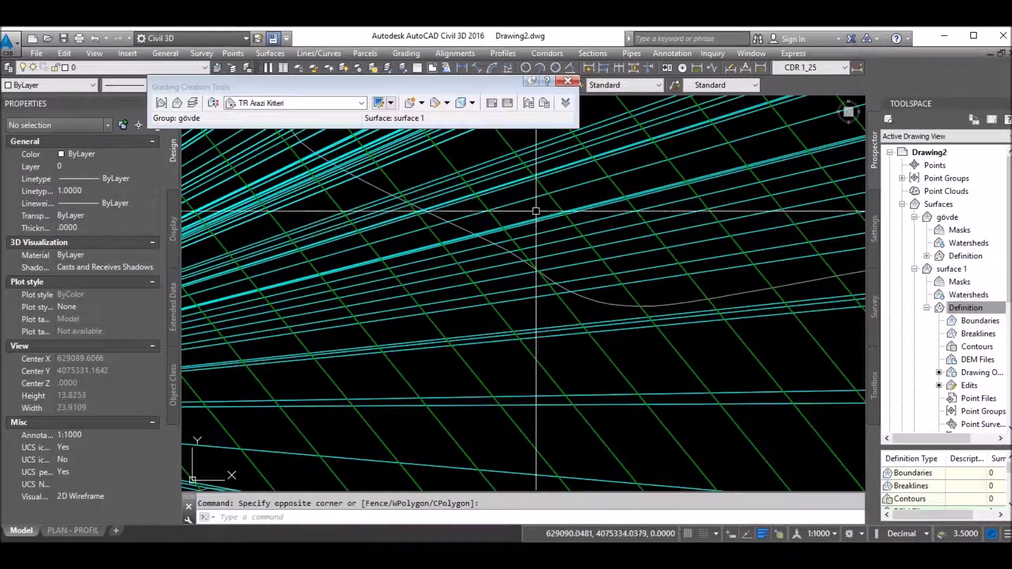
{"action": "left_click", "coordinate": [536, 224]}
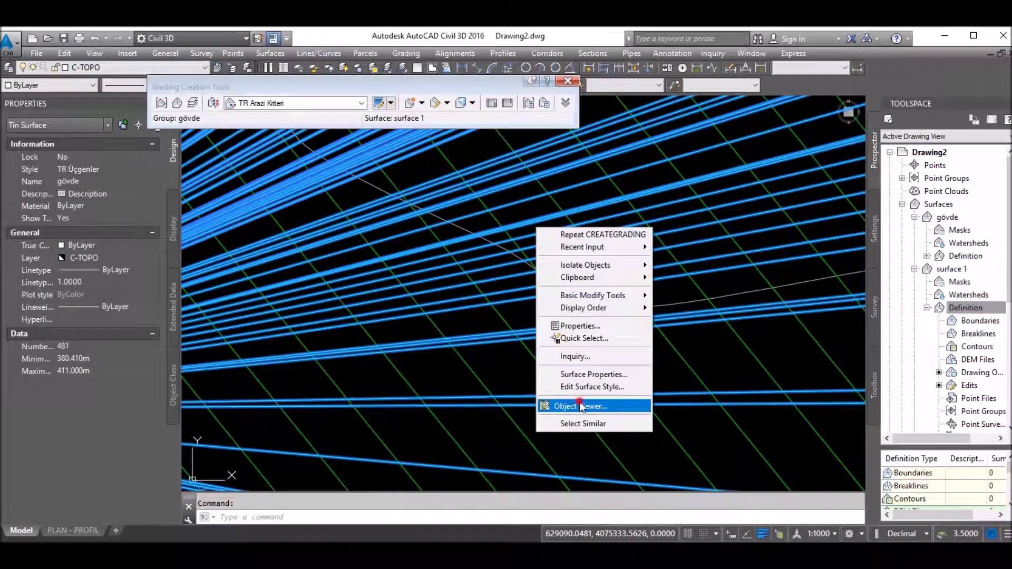
{"action": "left_click", "coordinate": [582, 407]}
{"action": "mouse_move", "coordinate": [549, 274]}
{"action": "left_mouse_down"}
{"action": "mouse_move", "coordinate": [601, 195]}
{"action": "mouse_move", "coordinate": [648, 200]}
{"action": "mouse_move", "coordinate": [461, 293]}
{"action": "mouse_move", "coordinate": [628, 231]}
{"action": "mouse_move", "coordinate": [611, 258]}
{"action": "left_mouse_up"}
{"action": "left_click", "coordinate": [986, 26]}
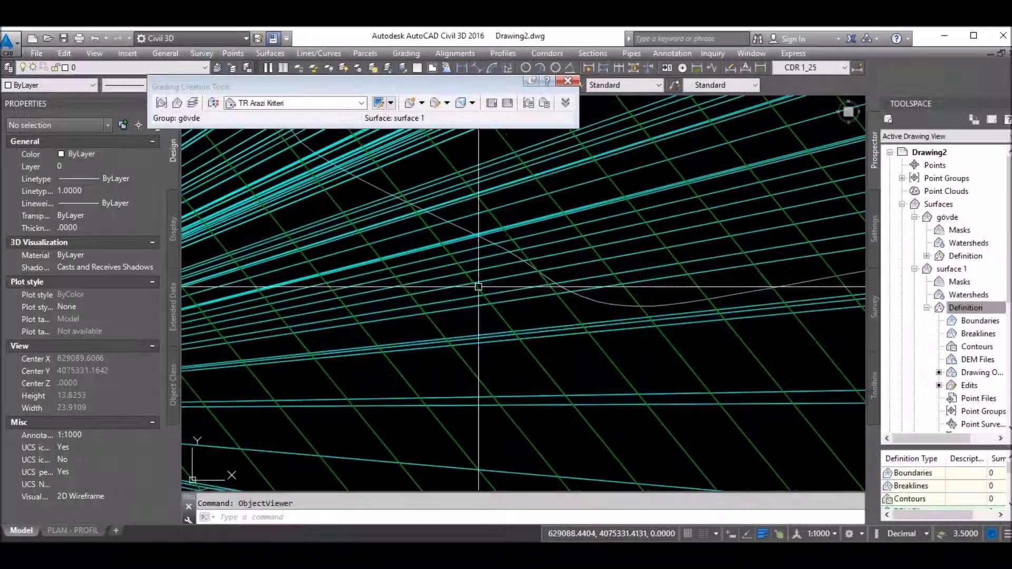
Step: Erase the selected object next to the dam grading
{"action": "scroll", "coordinate": [483, 345], "scroll_direction": "down", "scroll_amount": 5}
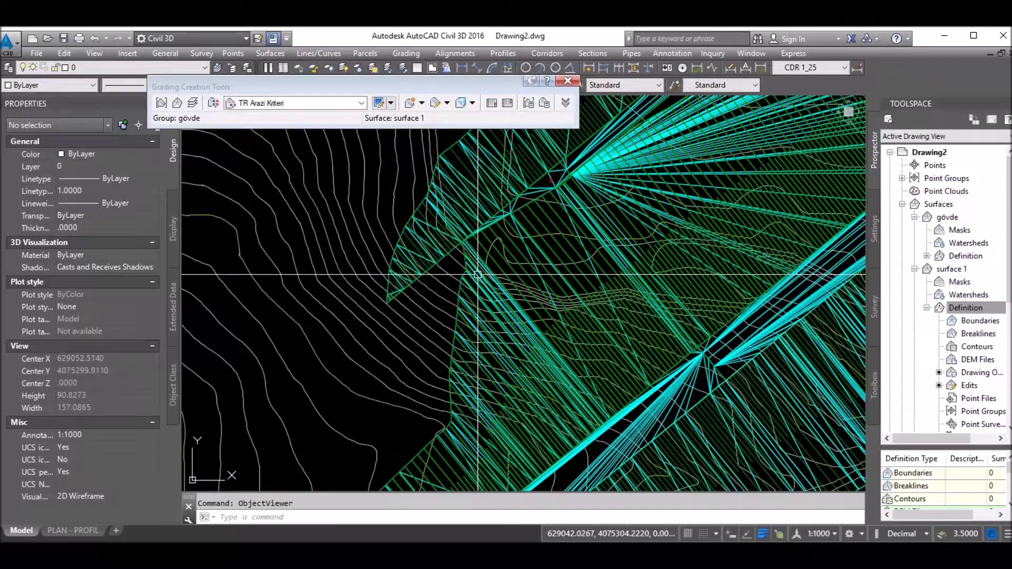
{"action": "scroll", "coordinate": [484, 345], "scroll_direction": "up", "scroll_amount": 3}
{"action": "scroll", "coordinate": [578, 202], "scroll_direction": "down", "scroll_amount": 3}
{"action": "middle_click", "coordinate": [578, 202]}
{"action": "left_click", "coordinate": [580, 274]}
{"action": "scroll", "coordinate": [580, 275], "scroll_direction": "down", "scroll_amount": 2}
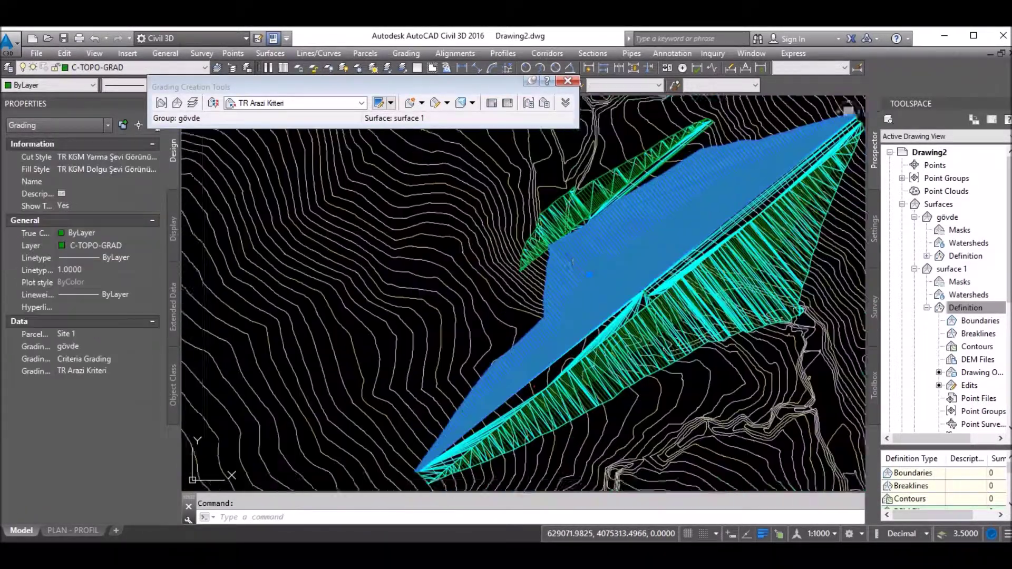
{"action": "type", "text": "e"}
{"action": "key", "text": "Return"}
Step: Deselect gövde and collapse the surface 1 branch in the Surfaces list
{"action": "left_click", "coordinate": [562, 239]}
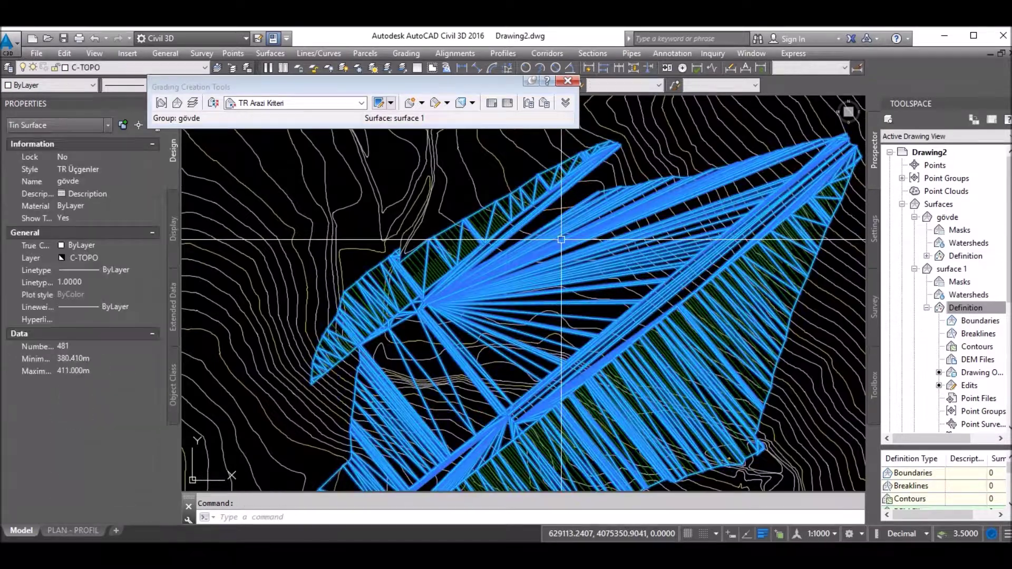
{"action": "key", "text": "Escape"}
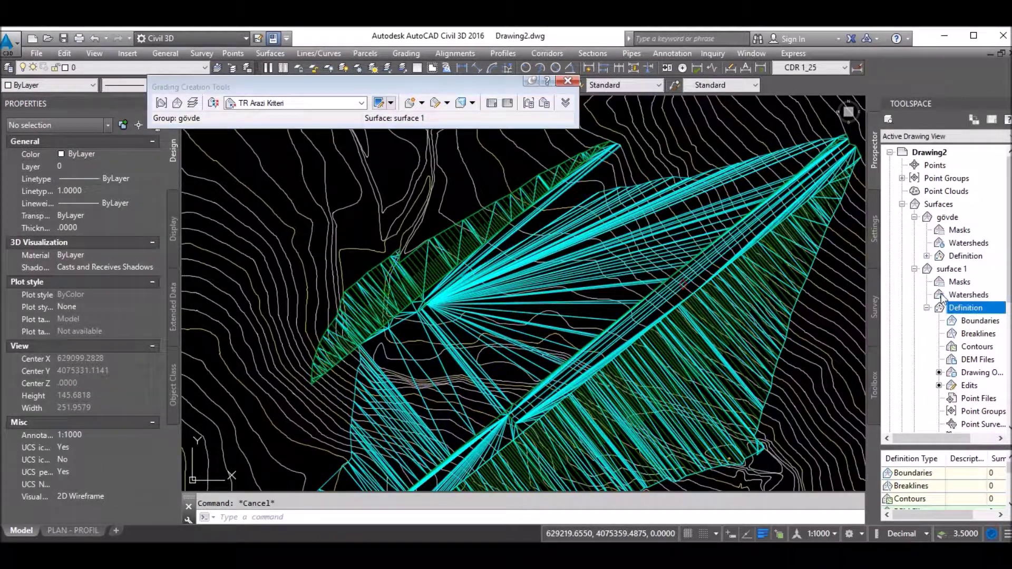
{"action": "left_click", "coordinate": [915, 269]}
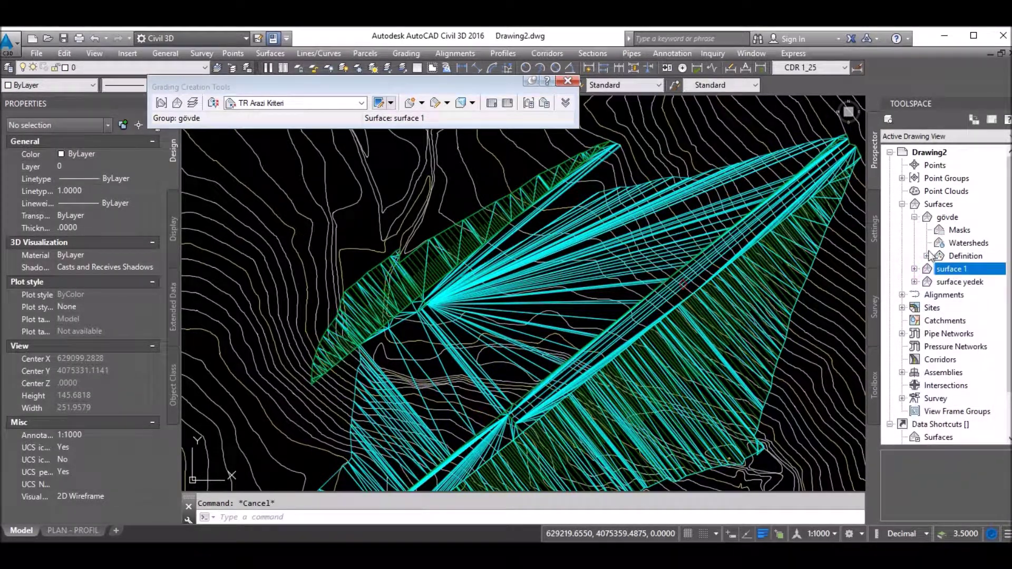
Step: Rebuild the gövde surface from Prospector to clear the stray triangle fan
{"action": "left_click", "coordinate": [927, 255]}
{"action": "right_click", "coordinate": [948, 218]}
{"action": "left_click", "coordinate": [941, 318]}
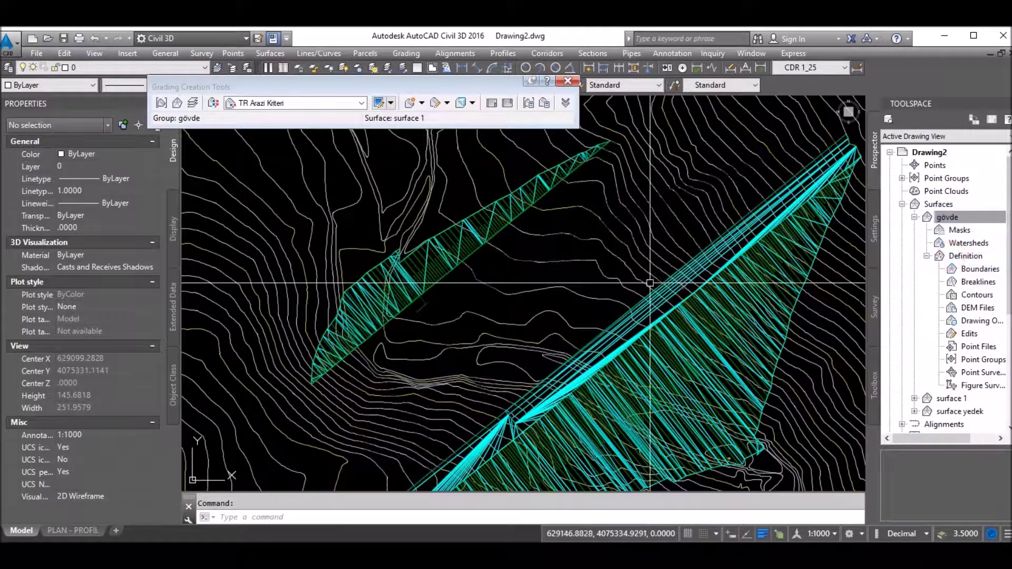
{"action": "scroll", "coordinate": [650, 283], "scroll_direction": "down", "scroll_amount": 2}
{"action": "scroll", "coordinate": [461, 214], "scroll_direction": "up", "scroll_amount": 4}
{"action": "scroll", "coordinate": [462, 213], "scroll_direction": "up", "scroll_amount": 2}
{"action": "scroll", "coordinate": [464, 222], "scroll_direction": "up", "scroll_amount": 2}
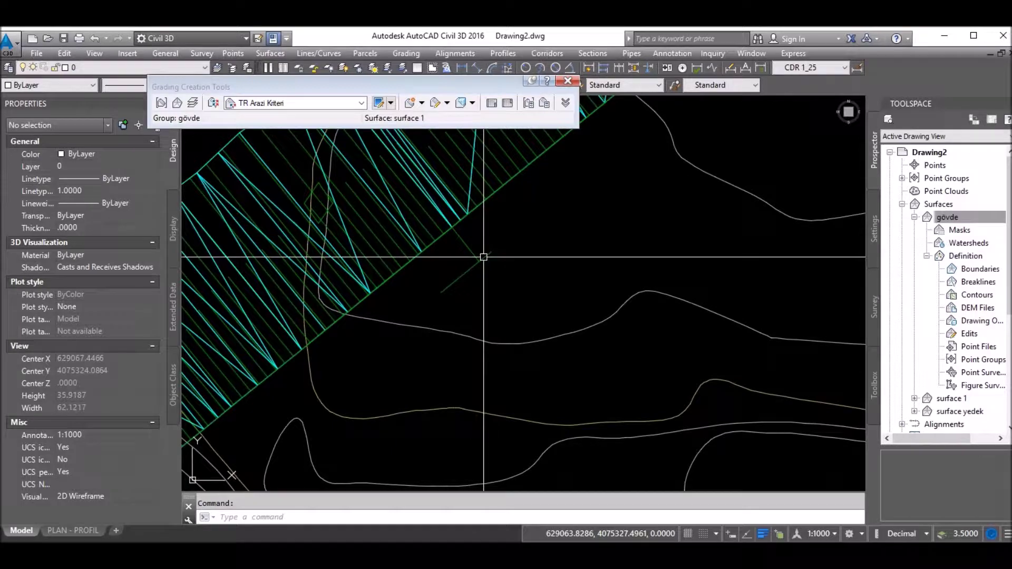
{"action": "scroll", "coordinate": [484, 257], "scroll_direction": "down", "scroll_amount": 4}
Step: Inspect the short feature lines at the grading edge by selecting them
{"action": "left_click", "coordinate": [486, 248]}
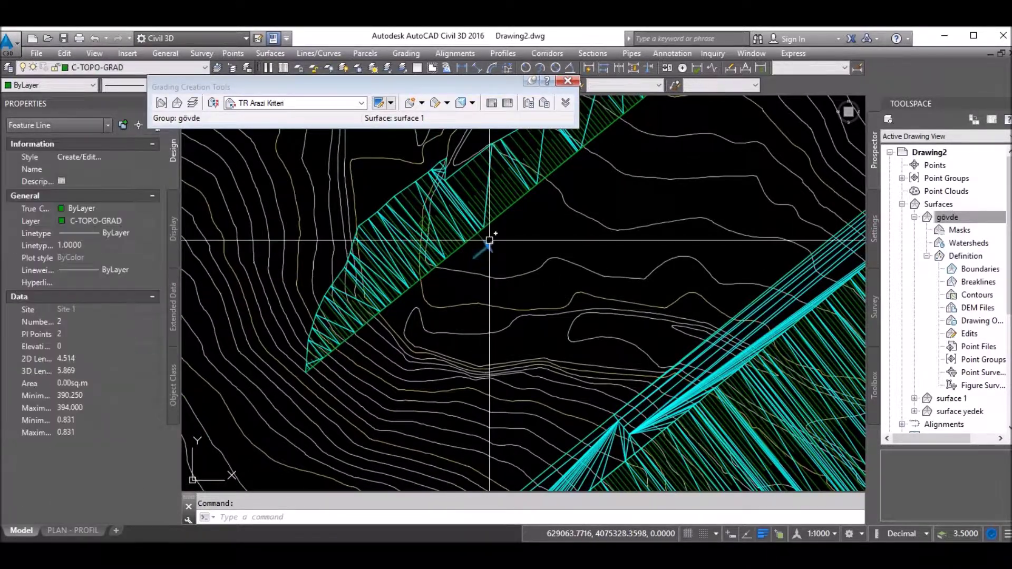
{"action": "scroll", "coordinate": [491, 242], "scroll_direction": "up", "scroll_amount": 3}
{"action": "key", "text": "Escape"}
{"action": "left_click", "coordinate": [481, 244]}
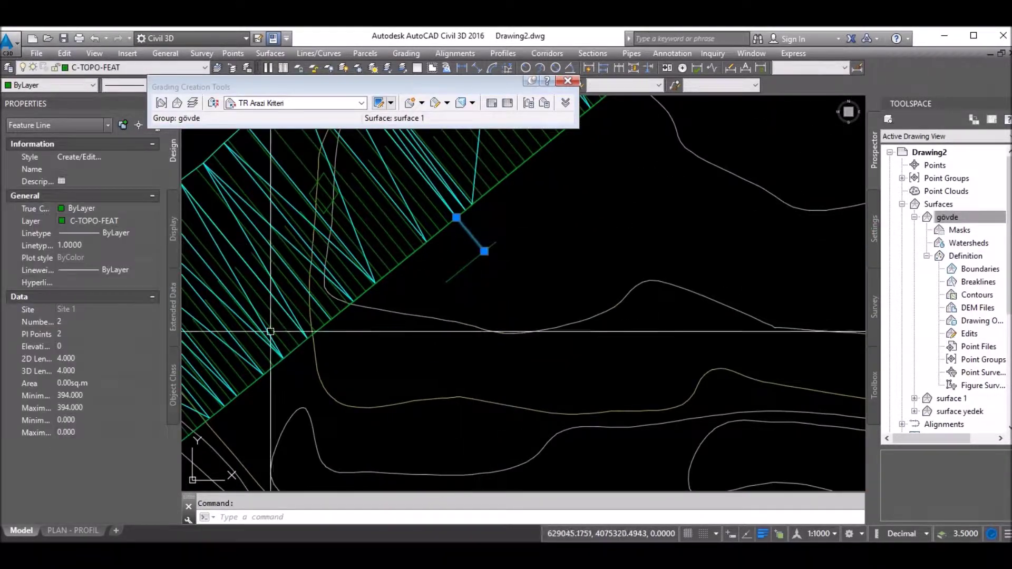
{"action": "key", "text": "Escape"}
Step: Pan and zoom across the dam grading, then restart the polyline command
{"action": "middle_click_drag", "start_coordinate": [273, 315], "coordinate": [283, 298]}
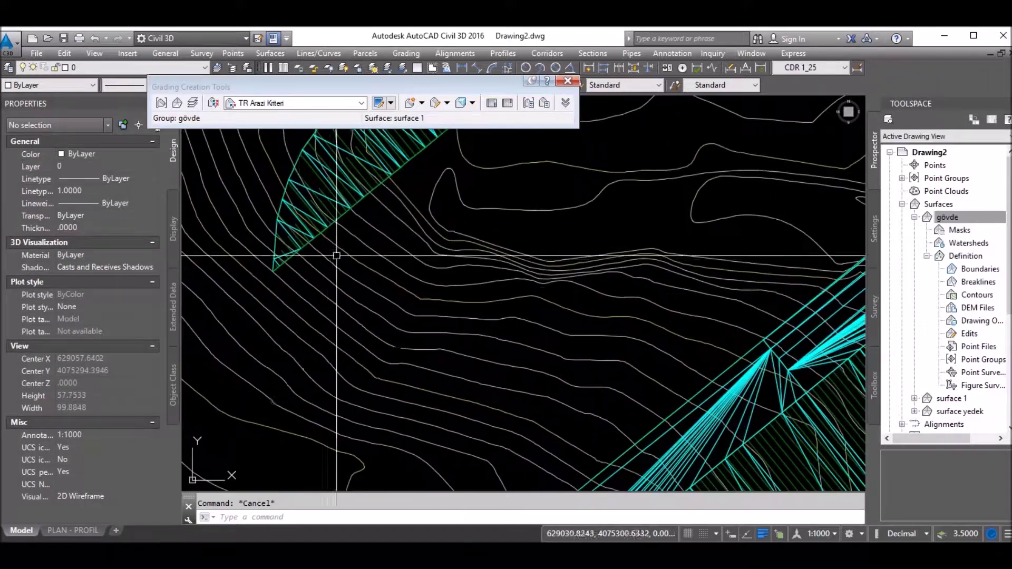
{"action": "middle_click_drag", "start_coordinate": [415, 359], "coordinate": [394, 281]}
{"action": "scroll", "coordinate": [394, 281], "scroll_direction": "down", "scroll_amount": 2}
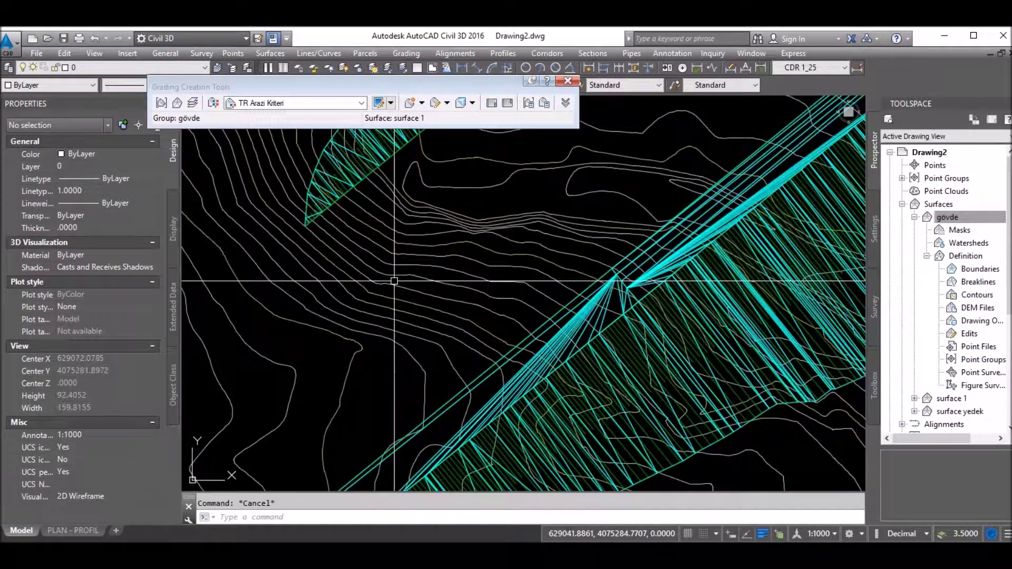
{"action": "scroll", "coordinate": [395, 283], "scroll_direction": "down", "scroll_amount": 4}
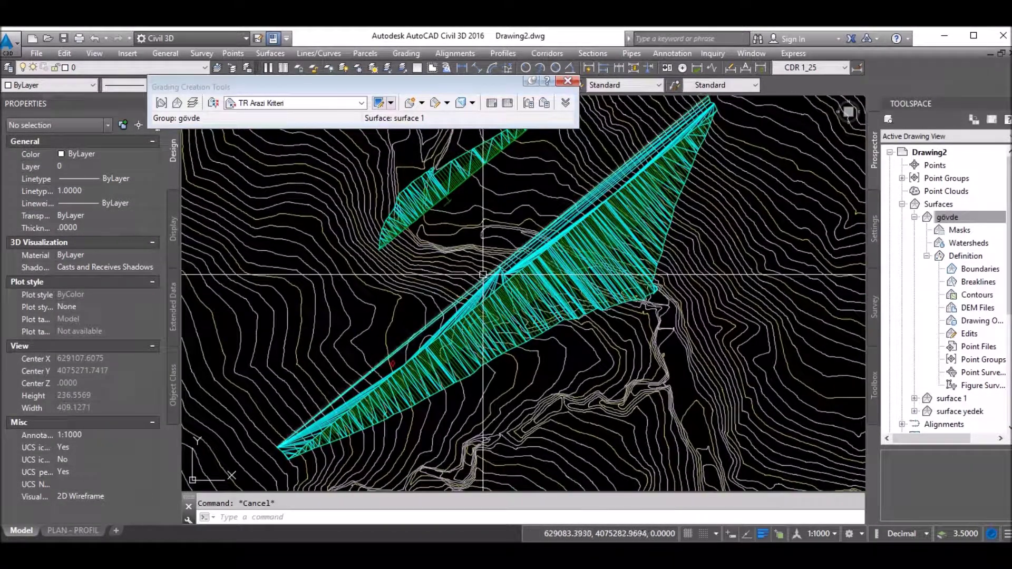
{"action": "scroll", "coordinate": [419, 253], "scroll_direction": "up", "scroll_amount": 1}
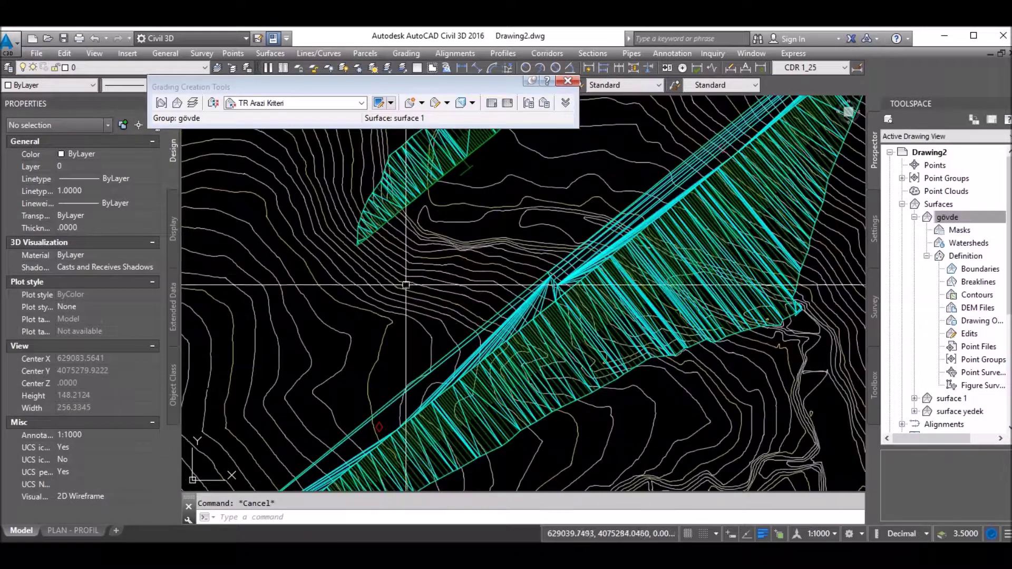
{"action": "scroll", "coordinate": [441, 312], "scroll_direction": "up", "scroll_amount": 1}
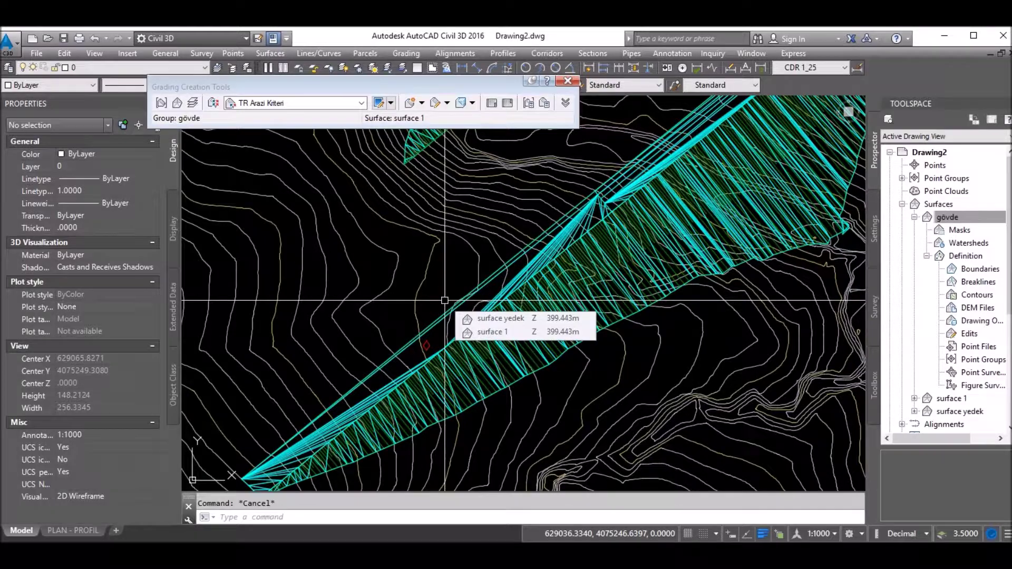
{"action": "scroll", "coordinate": [445, 301], "scroll_direction": "down", "scroll_amount": 5}
{"action": "scroll", "coordinate": [556, 209], "scroll_direction": "up", "scroll_amount": 3}
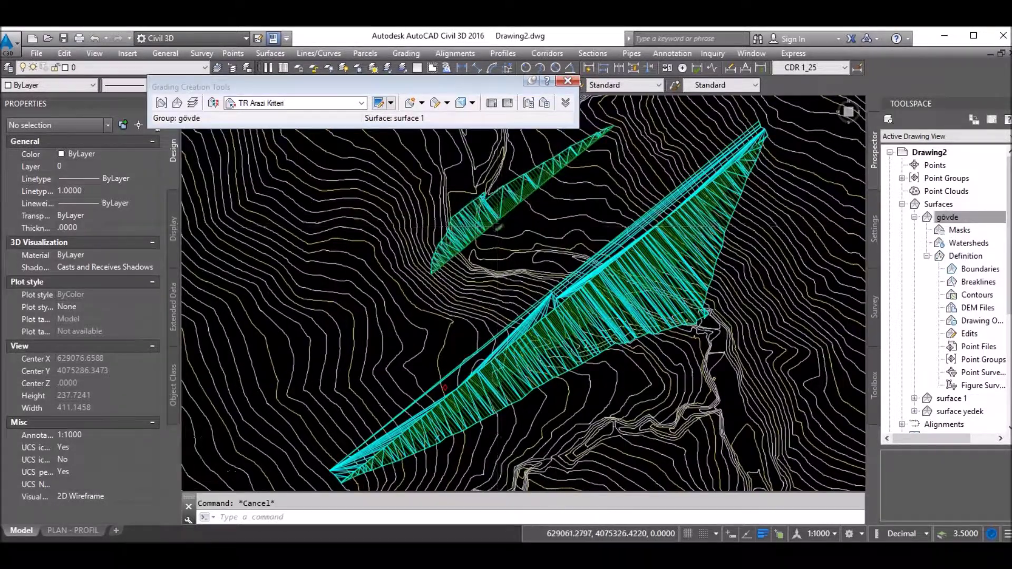
{"action": "scroll", "coordinate": [505, 218], "scroll_direction": "up", "scroll_amount": 6}
{"action": "scroll", "coordinate": [504, 218], "scroll_direction": "down", "scroll_amount": 7}
{"action": "scroll", "coordinate": [440, 296], "scroll_direction": "up", "scroll_amount": 3}
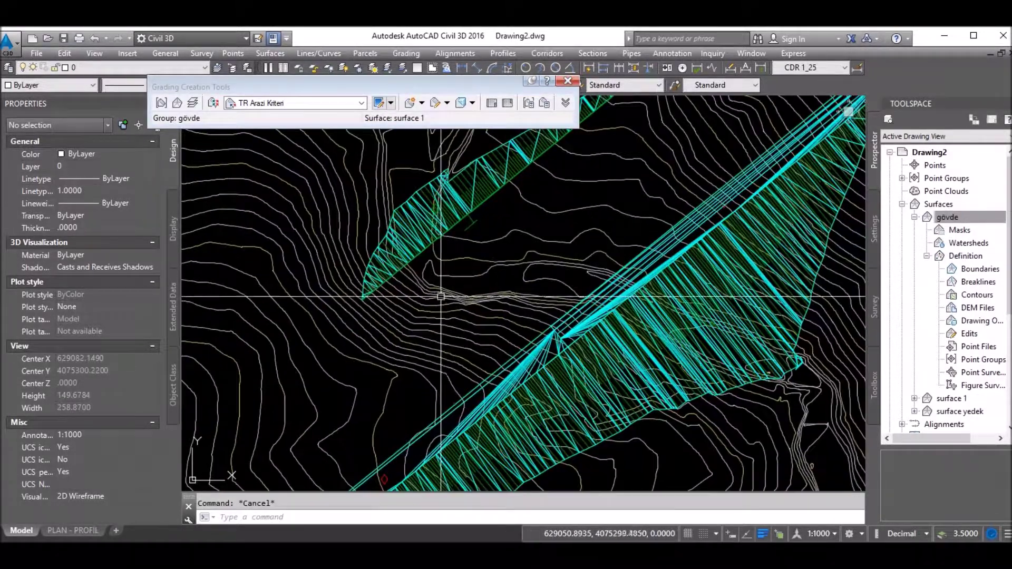
{"action": "type", "text": "pl"}
{"action": "key", "text": "Return"}
{"action": "scroll", "coordinate": [440, 298], "scroll_direction": "down", "scroll_amount": 2}
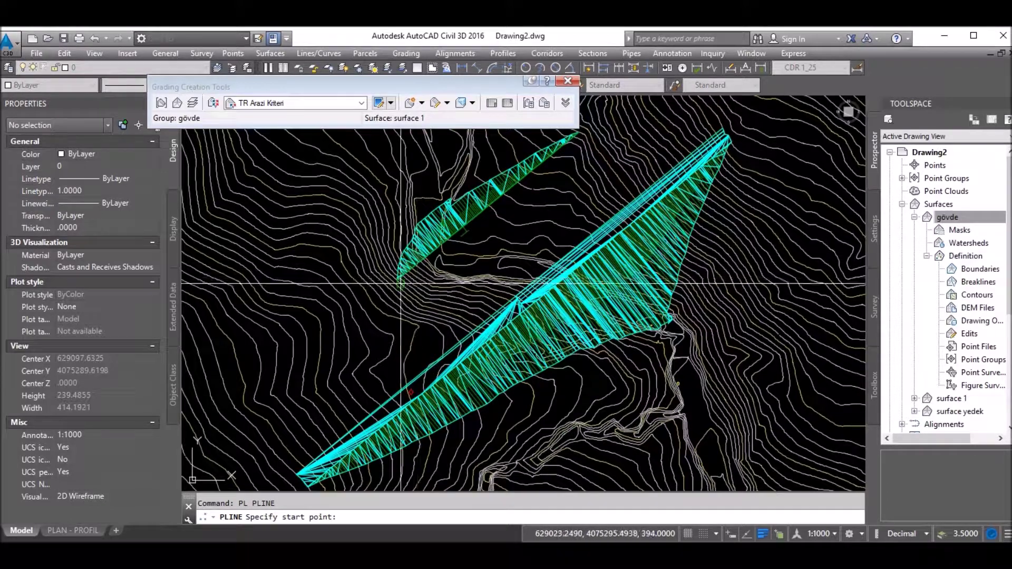
Step: Cancel the polyline and inspect the long diagonal and upper-edge feature lines
{"action": "scroll", "coordinate": [400, 284], "scroll_direction": "up", "scroll_amount": 10}
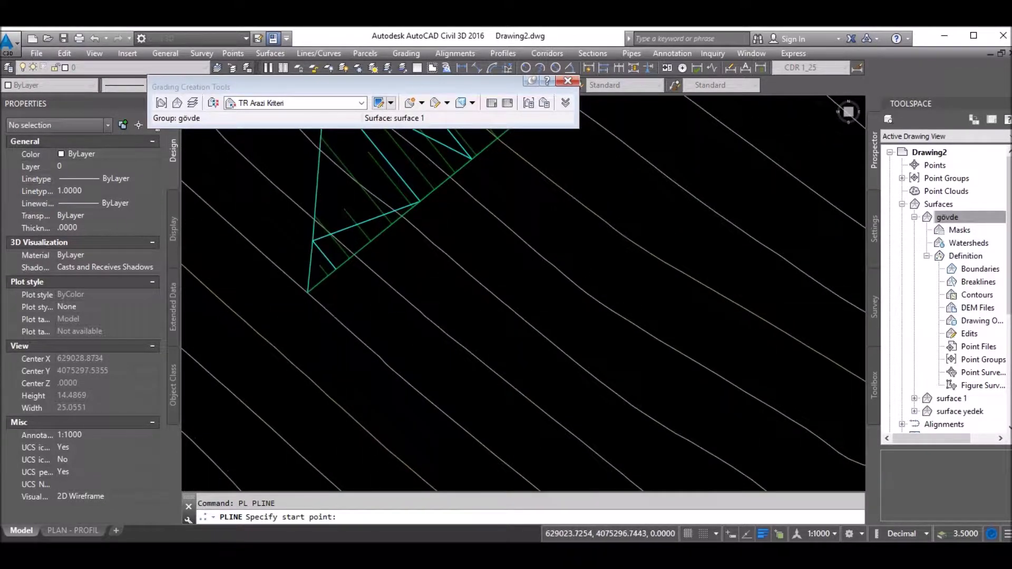
{"action": "scroll", "coordinate": [508, 331], "scroll_direction": "down", "scroll_amount": 7}
{"action": "key", "text": "Escape"}
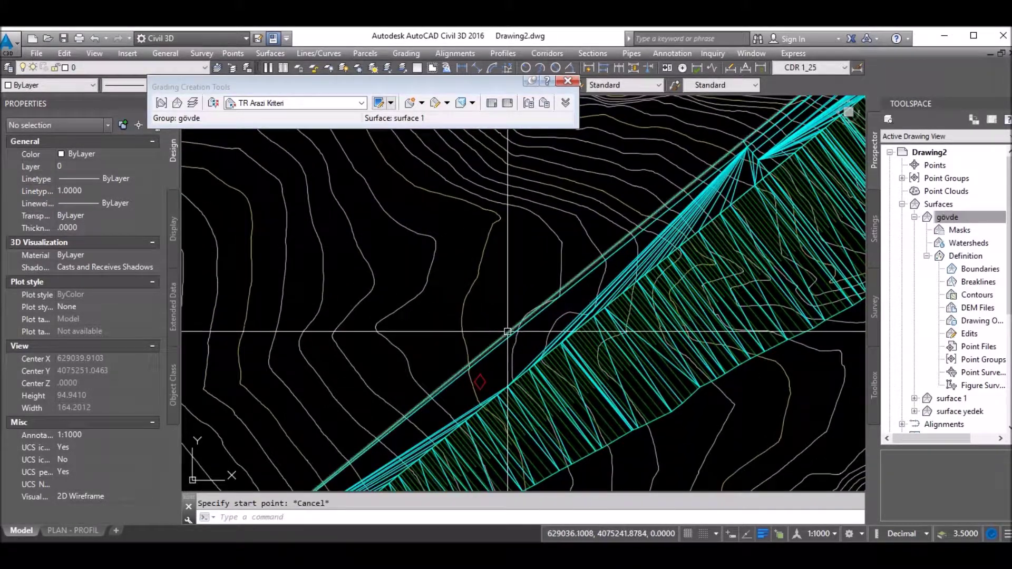
{"action": "left_click", "coordinate": [507, 331]}
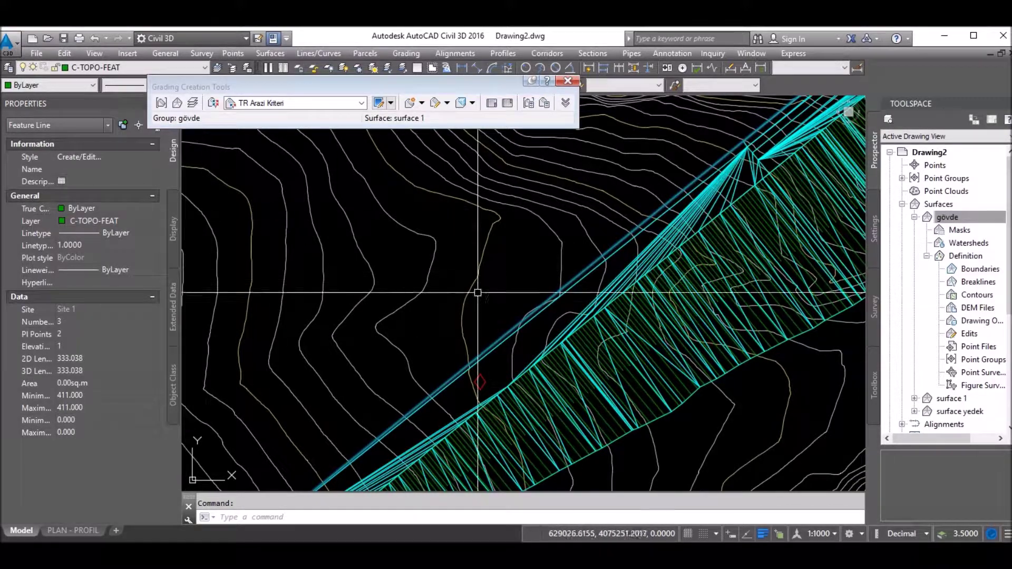
{"action": "scroll", "coordinate": [490, 247], "scroll_direction": "down", "scroll_amount": 3}
{"action": "scroll", "coordinate": [507, 219], "scroll_direction": "up", "scroll_amount": 1}
{"action": "scroll", "coordinate": [507, 220], "scroll_direction": "up", "scroll_amount": 1}
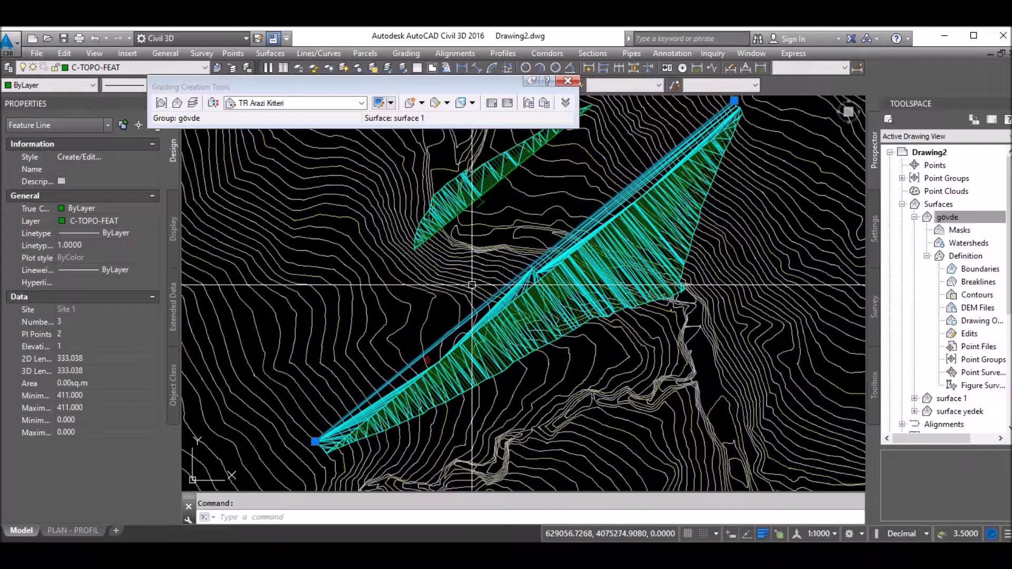
{"action": "key", "text": "Escape"}
{"action": "scroll", "coordinate": [481, 265], "scroll_direction": "up", "scroll_amount": 2}
{"action": "scroll", "coordinate": [475, 206], "scroll_direction": "up", "scroll_amount": 1}
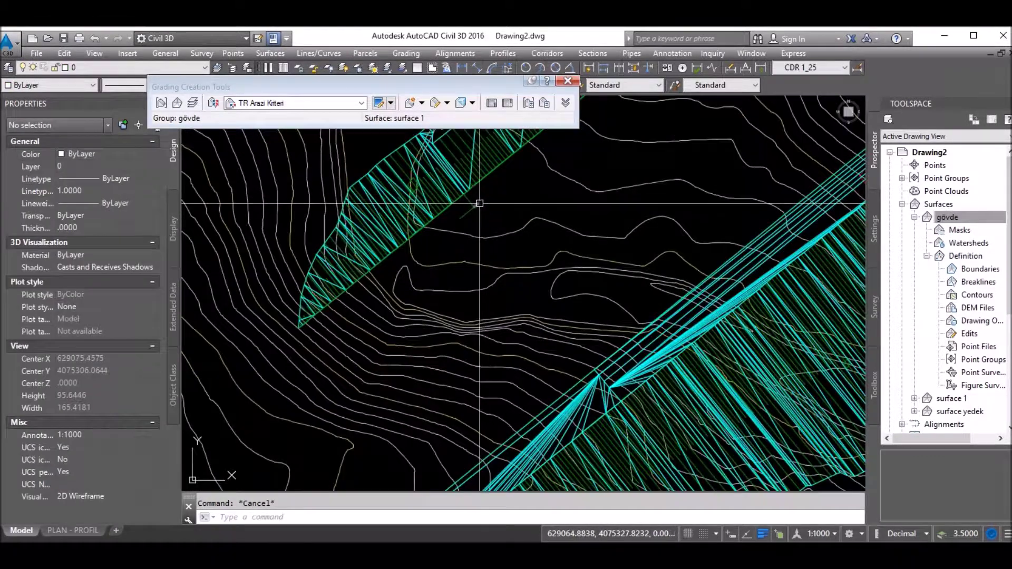
{"action": "left_click", "coordinate": [468, 206]}
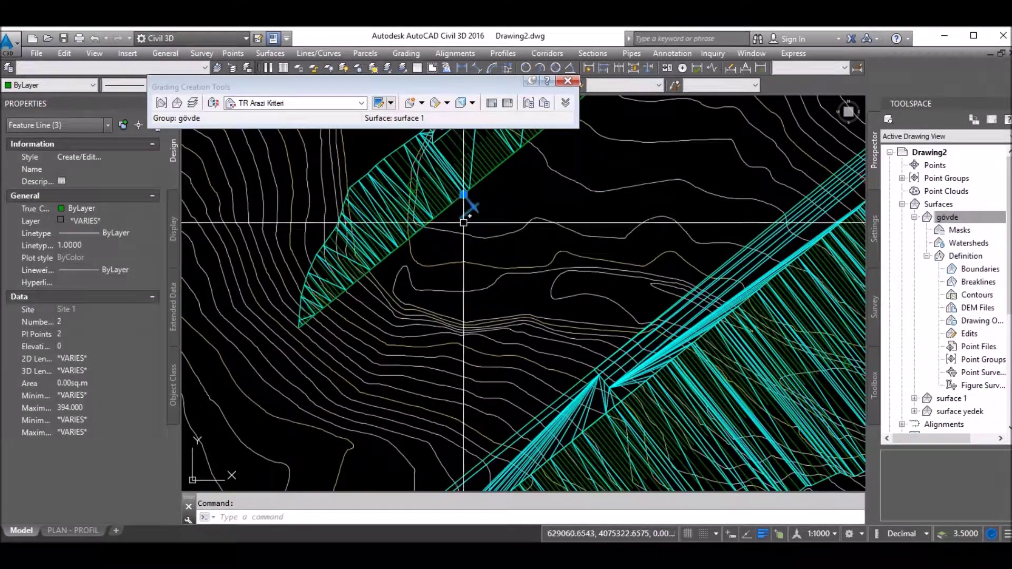
{"action": "key", "text": "Escape"}
Step: Draw a short test line at the upper grading edge, then erase it
{"action": "scroll", "coordinate": [469, 198], "scroll_direction": "up", "scroll_amount": 2}
{"action": "type", "text": "l"}
{"action": "key", "text": "Return"}
{"action": "left_click", "coordinate": [481, 209]}
{"action": "left_click", "coordinate": [453, 176]}
{"action": "key", "text": "Return"}
{"action": "type", "text": "e"}
{"action": "key", "text": "Return"}
{"action": "scroll", "coordinate": [458, 199], "scroll_direction": "down", "scroll_amount": 3}
Step: Check the dam's long feature line and frame both gradings in view
{"action": "middle_click_drag", "start_coordinate": [489, 343], "coordinate": [472, 266]}
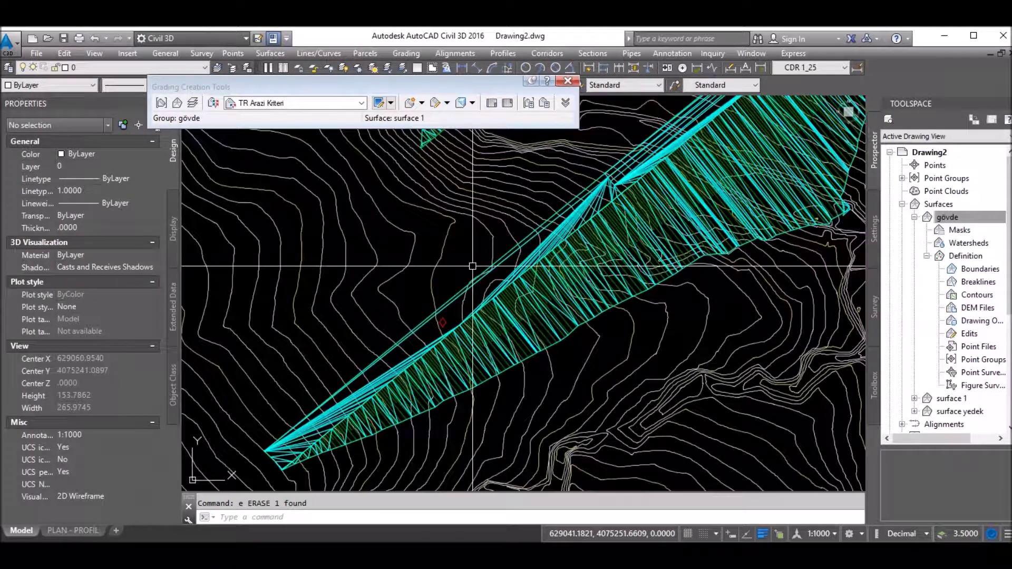
{"action": "left_click", "coordinate": [473, 277]}
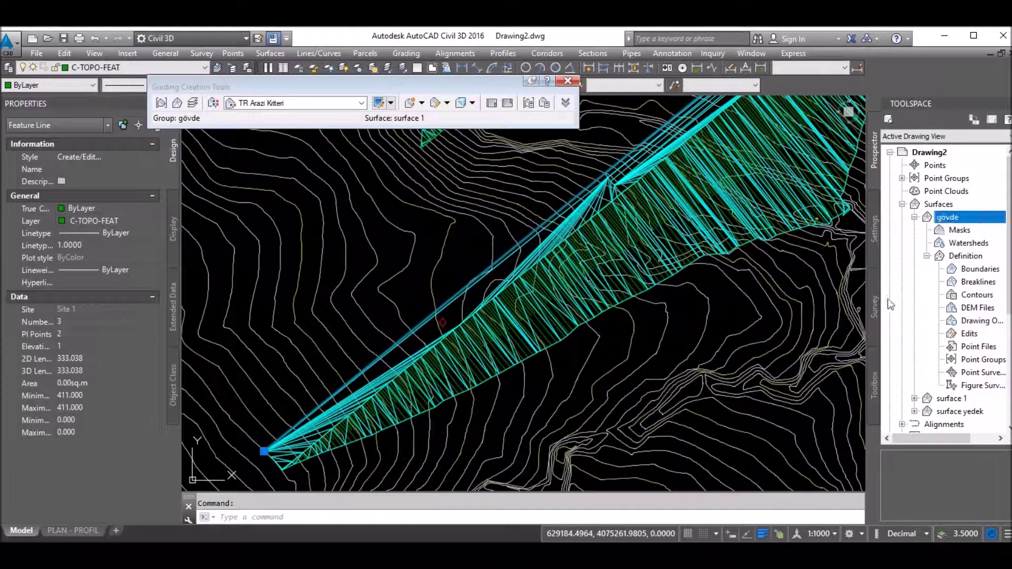
{"action": "key", "text": "Escape"}
{"action": "scroll", "coordinate": [530, 271], "scroll_direction": "down", "scroll_amount": 2}
{"action": "middle_click_drag", "start_coordinate": [474, 327], "coordinate": [530, 271]}
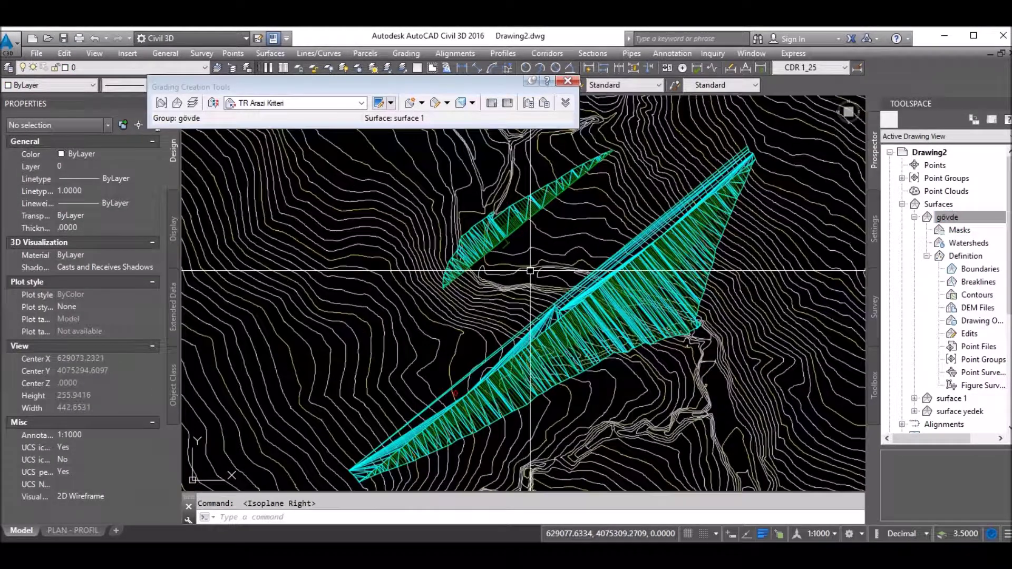
{"action": "type", "text": "pl"}
Step: Draw a polyline from the upper grading edge ending at a Perpendicular snap point
{"action": "key", "text": "Return"}
{"action": "scroll", "coordinate": [531, 269], "scroll_direction": "up", "scroll_amount": 3}
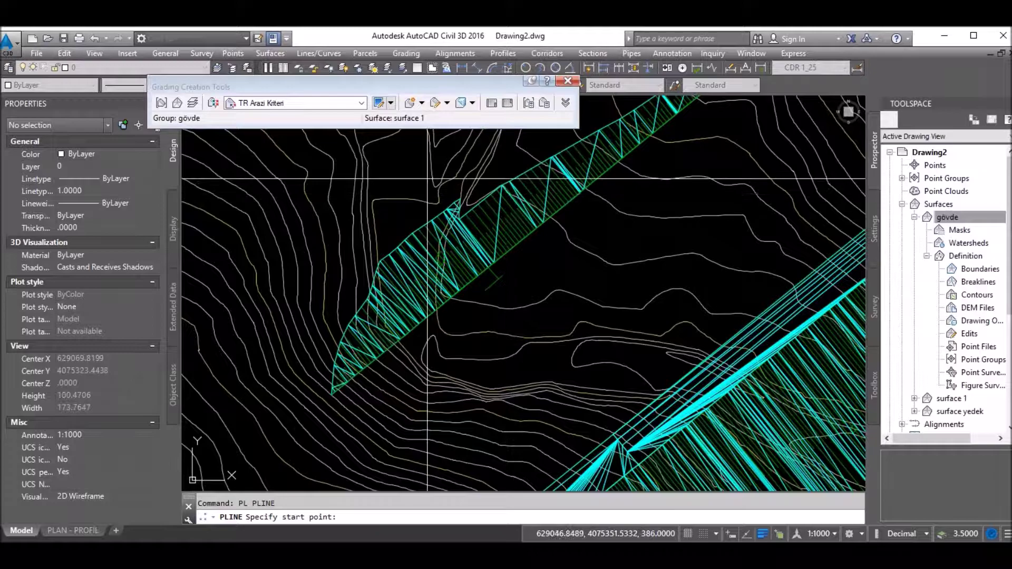
{"action": "left_click", "coordinate": [411, 180]}
{"action": "scroll", "coordinate": [457, 235], "scroll_direction": "down", "scroll_amount": 1}
{"action": "scroll", "coordinate": [458, 234], "scroll_direction": "up", "scroll_amount": 3}
{"action": "right_click", "coordinate": [429, 224], "text": "shift"}
{"action": "left_click", "coordinate": [464, 412]}
{"action": "left_click", "coordinate": [424, 245]}
{"action": "key", "text": "Escape"}
{"action": "scroll", "coordinate": [411, 221], "scroll_direction": "down", "scroll_amount": 2}
Step: Scale the new polyline by a factor of 5 from its endpoint
{"action": "left_click", "coordinate": [411, 222]}
{"action": "scroll", "coordinate": [389, 219], "scroll_direction": "down", "scroll_amount": 2}
{"action": "type", "text": "s"}
{"action": "key", "text": "Return"}
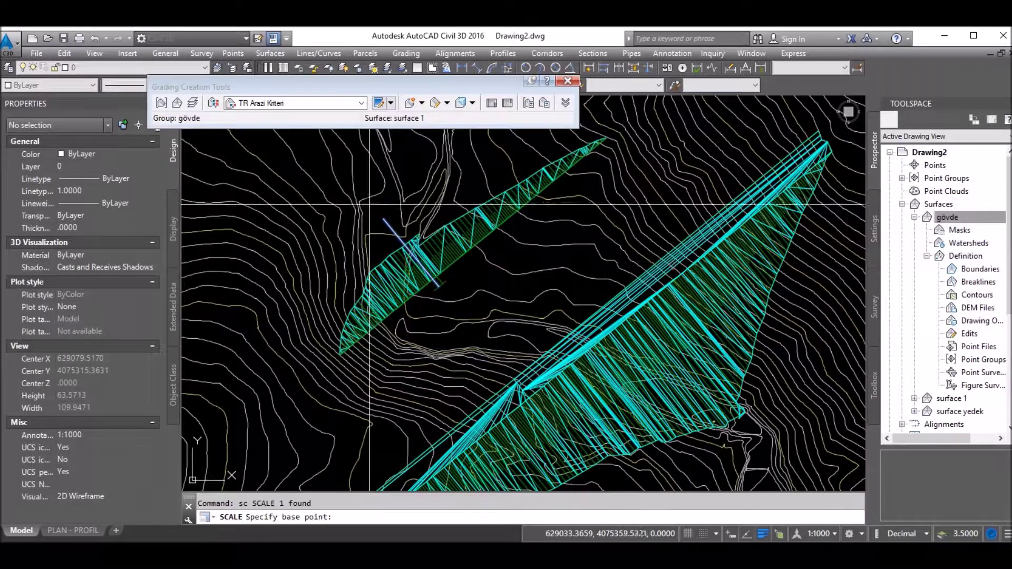
{"action": "left_click", "coordinate": [383, 219]}
{"action": "type", "text": "5"}
{"action": "key", "text": "Return"}
{"action": "scroll", "coordinate": [427, 249], "scroll_direction": "down", "scroll_amount": 5}
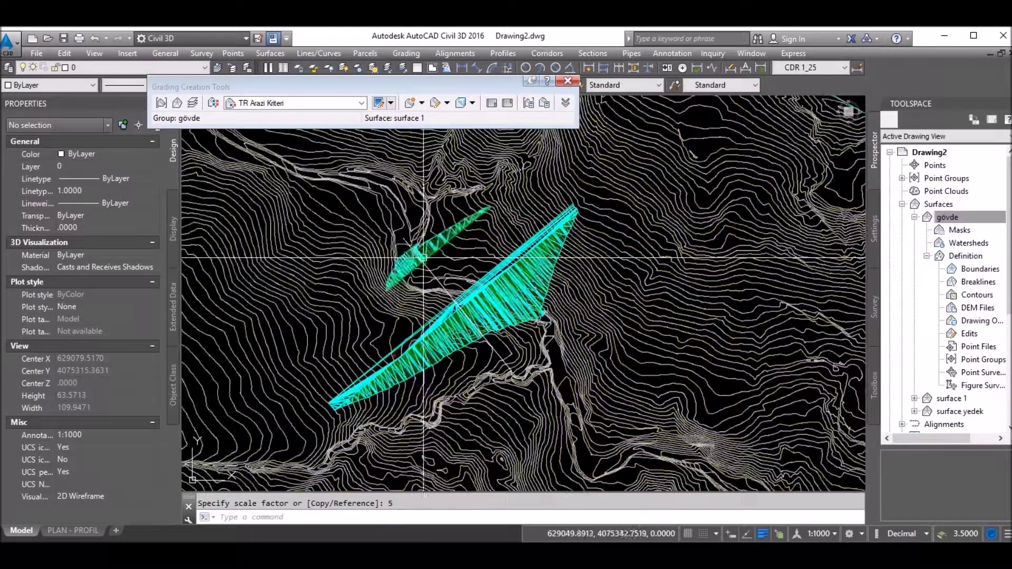
{"action": "key", "text": "Return"}
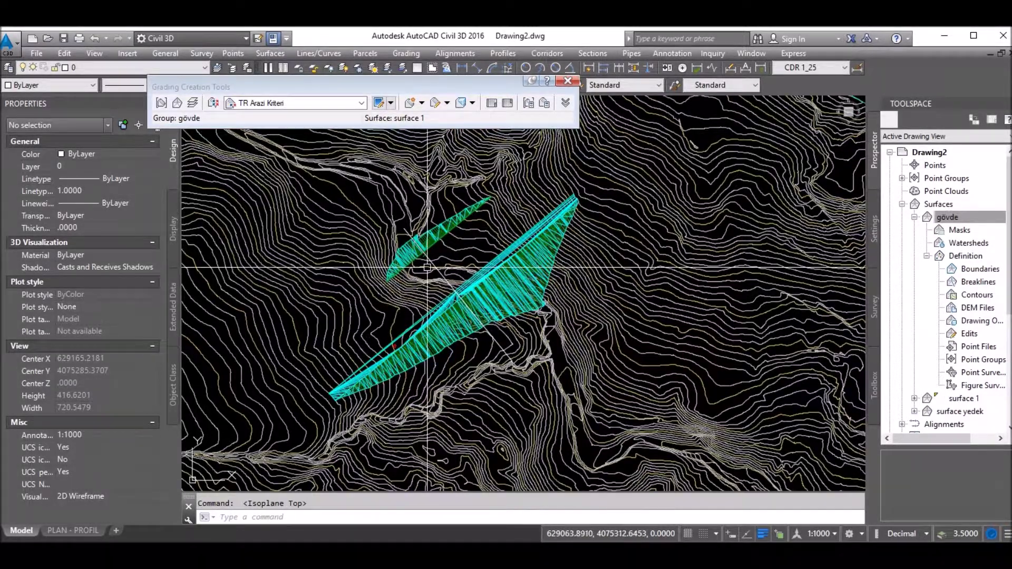
Step: Create a quick profile along the enlarged polyline in Standard view style and place it
{"action": "left_click", "coordinate": [453, 287]}
{"action": "scroll", "coordinate": [484, 288], "scroll_direction": "down", "scroll_amount": 3}
{"action": "middle_click_drag", "start_coordinate": [484, 288], "coordinate": [428, 297]}
{"action": "right_click", "coordinate": [481, 246]}
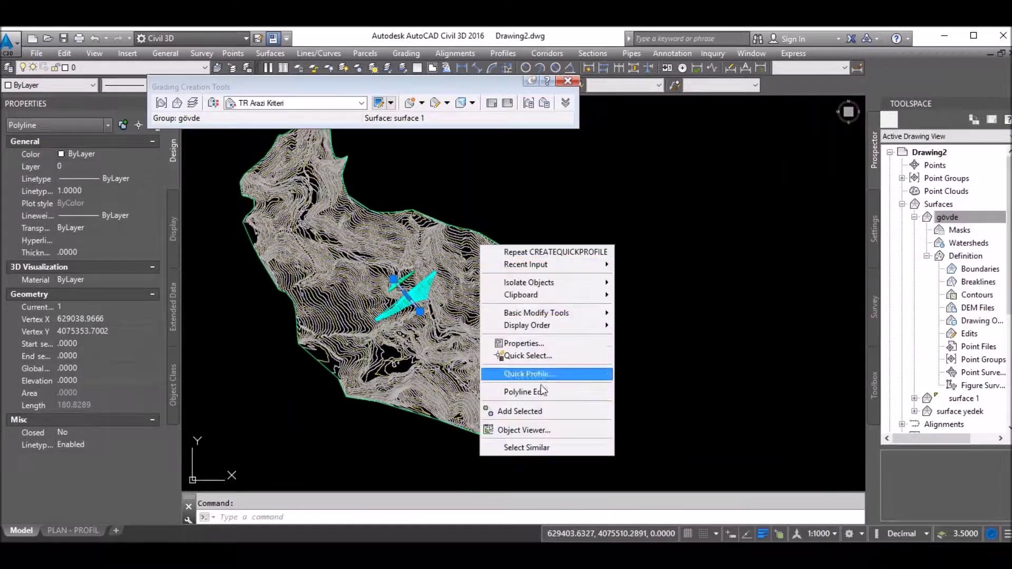
{"action": "left_click", "coordinate": [543, 375]}
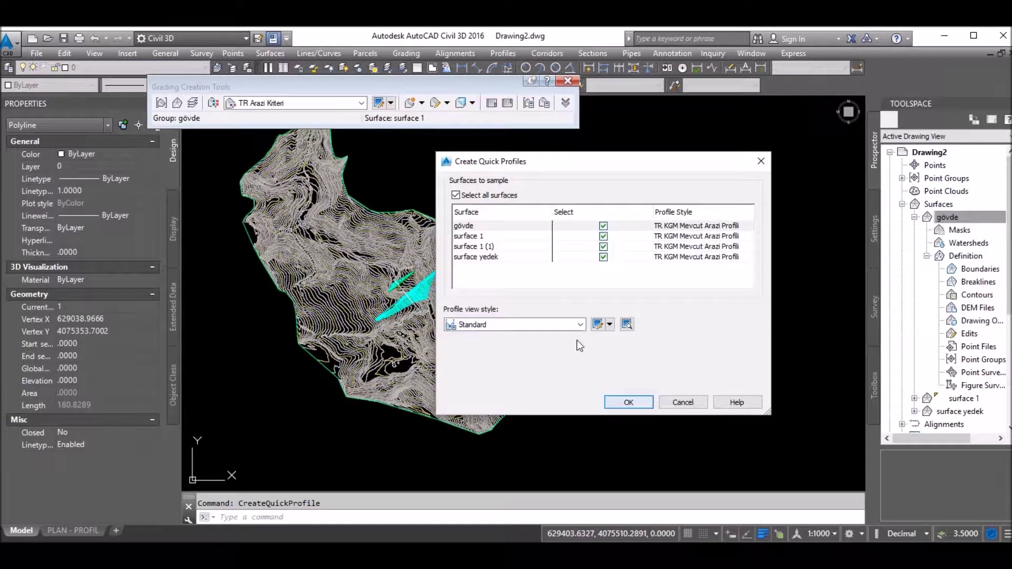
{"action": "left_click", "coordinate": [564, 324]}
{"action": "left_click", "coordinate": [531, 358]}
{"action": "left_click", "coordinate": [615, 398]}
{"action": "left_click", "coordinate": [648, 312]}
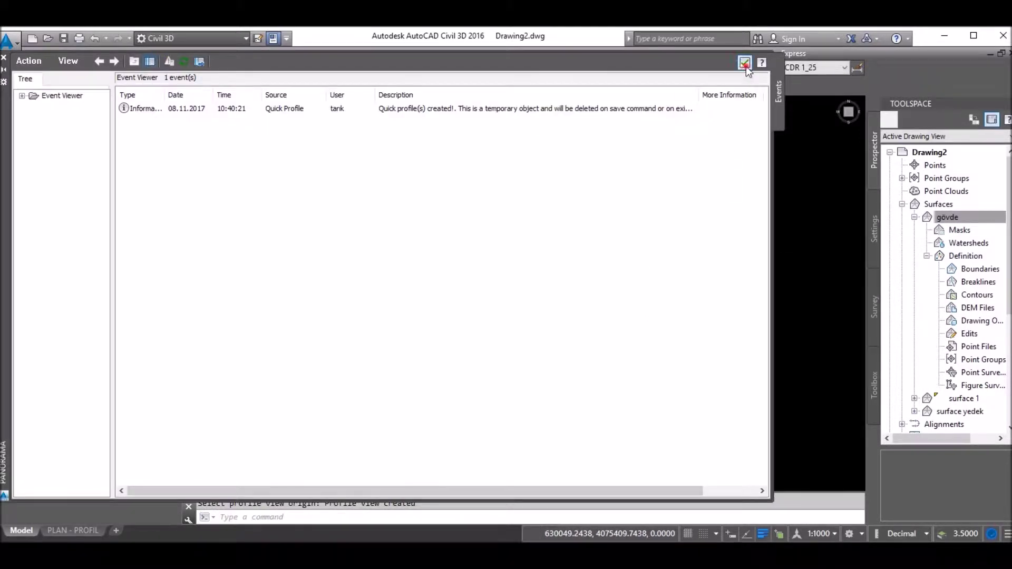
{"action": "left_click", "coordinate": [747, 72]}
Step: Edit the new profile view's style, confirming the vertical exaggeration change
{"action": "left_click", "coordinate": [657, 232]}
{"action": "right_click", "coordinate": [659, 229]}
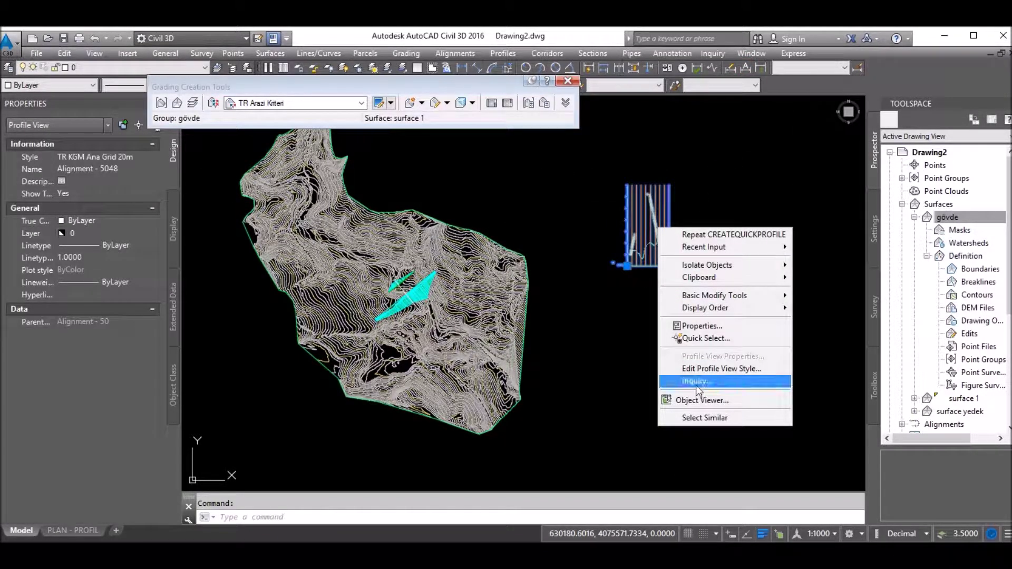
{"action": "left_click", "coordinate": [705, 369]}
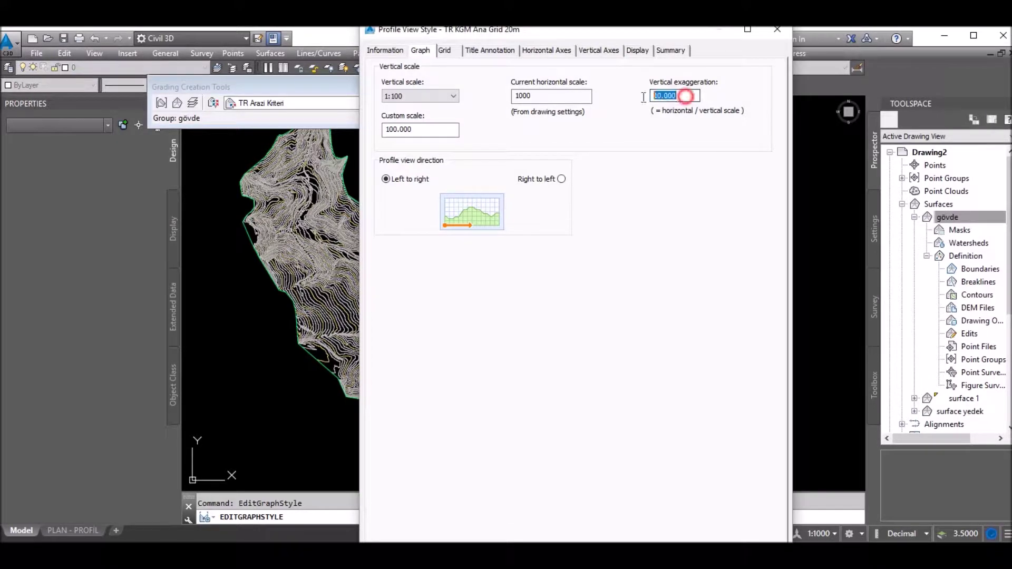
{"action": "type", "text": "1"}
{"action": "key", "text": "Return"}
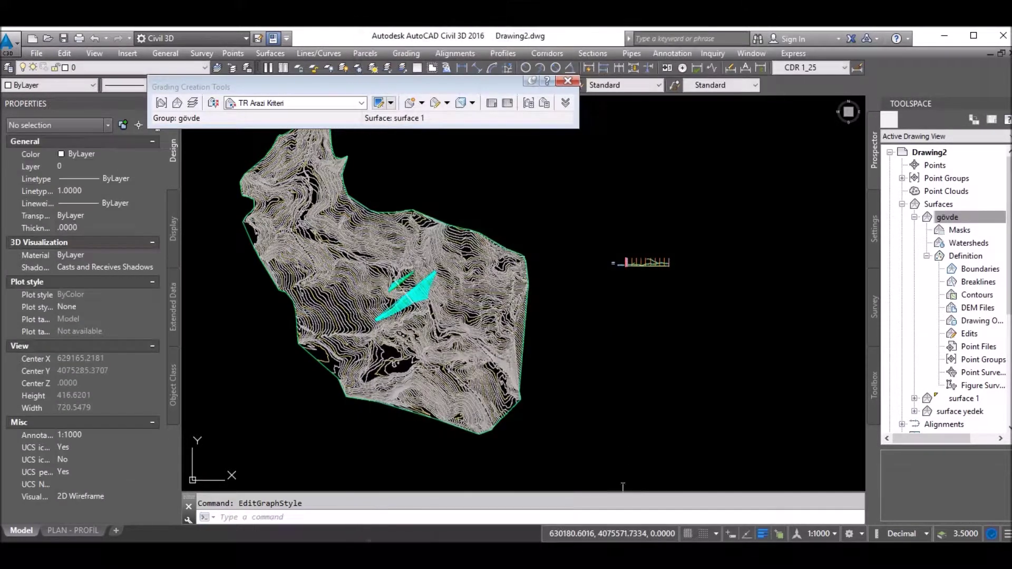
{"action": "scroll", "coordinate": [648, 233], "scroll_direction": "up", "scroll_amount": 5}
{"action": "left_click", "coordinate": [816, 392]}
{"action": "scroll", "coordinate": [522, 296], "scroll_direction": "down", "scroll_amount": 5}
Step: Create a Standard-style quick profile along the polyline crossing the dam and place it
{"action": "scroll", "coordinate": [475, 238], "scroll_direction": "down", "scroll_amount": 3}
{"action": "scroll", "coordinate": [475, 237], "scroll_direction": "up", "scroll_amount": 3}
{"action": "scroll", "coordinate": [445, 216], "scroll_direction": "up", "scroll_amount": 2}
{"action": "left_click", "coordinate": [445, 217]}
{"action": "right_click", "coordinate": [447, 216]}
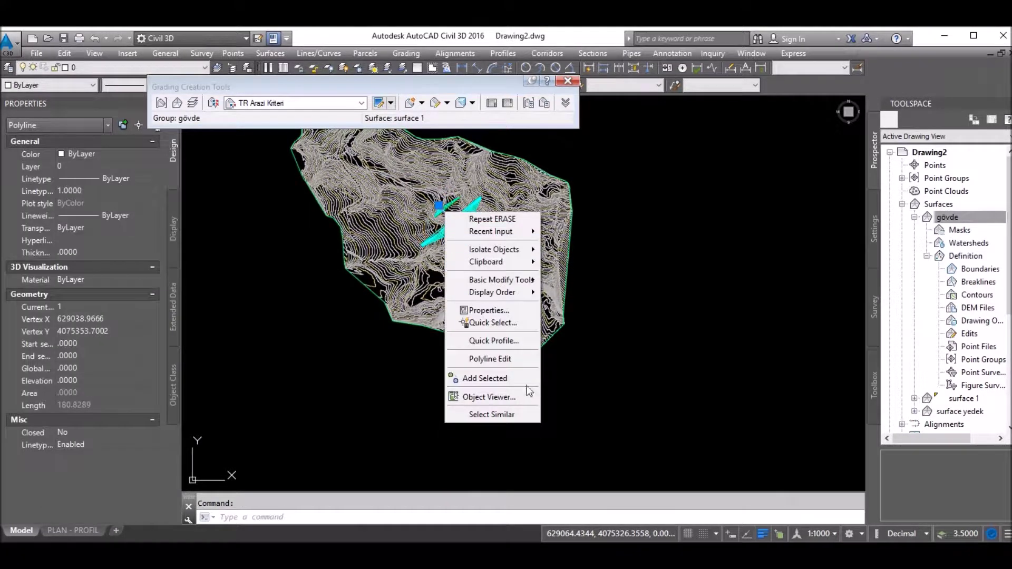
{"action": "left_click", "coordinate": [494, 340]}
{"action": "left_click", "coordinate": [528, 324]}
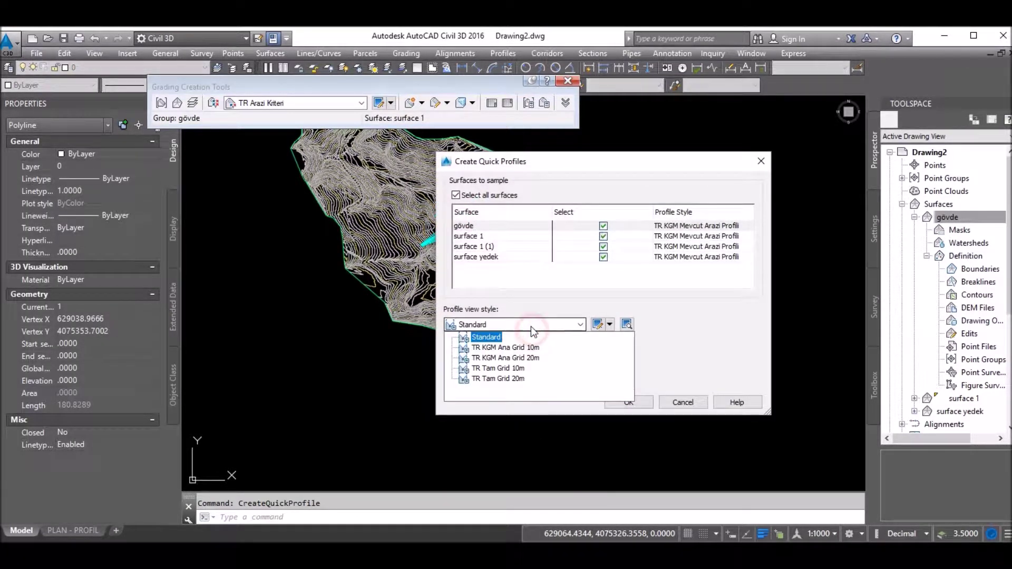
{"action": "left_click", "coordinate": [629, 401]}
{"action": "left_click", "coordinate": [673, 248]}
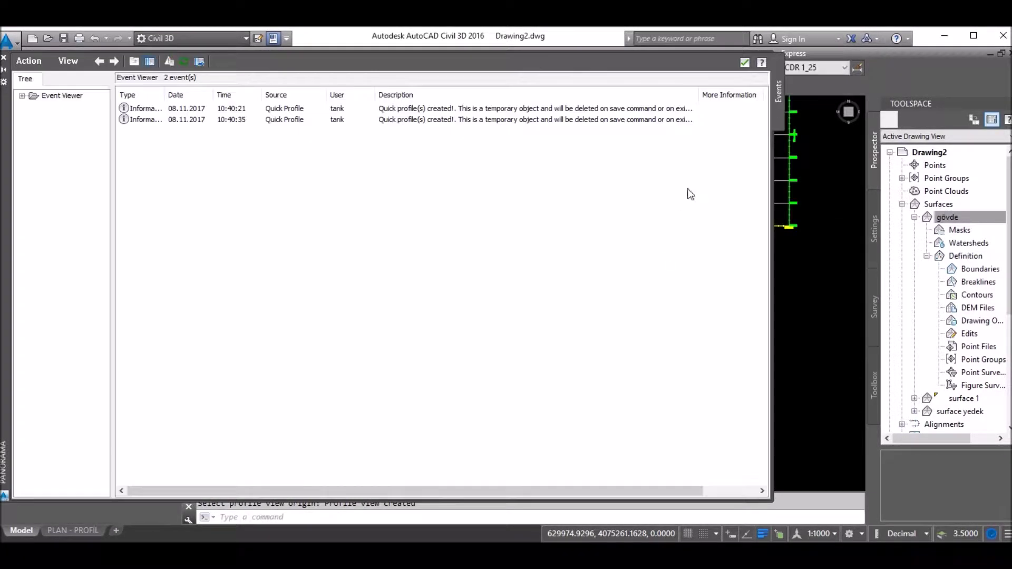
{"action": "left_click", "coordinate": [745, 63]}
Step: Set the profile view style's vertical exaggeration to 10
{"action": "scroll", "coordinate": [685, 237], "scroll_direction": "up", "scroll_amount": 3}
{"action": "scroll", "coordinate": [686, 237], "scroll_direction": "up", "scroll_amount": 2}
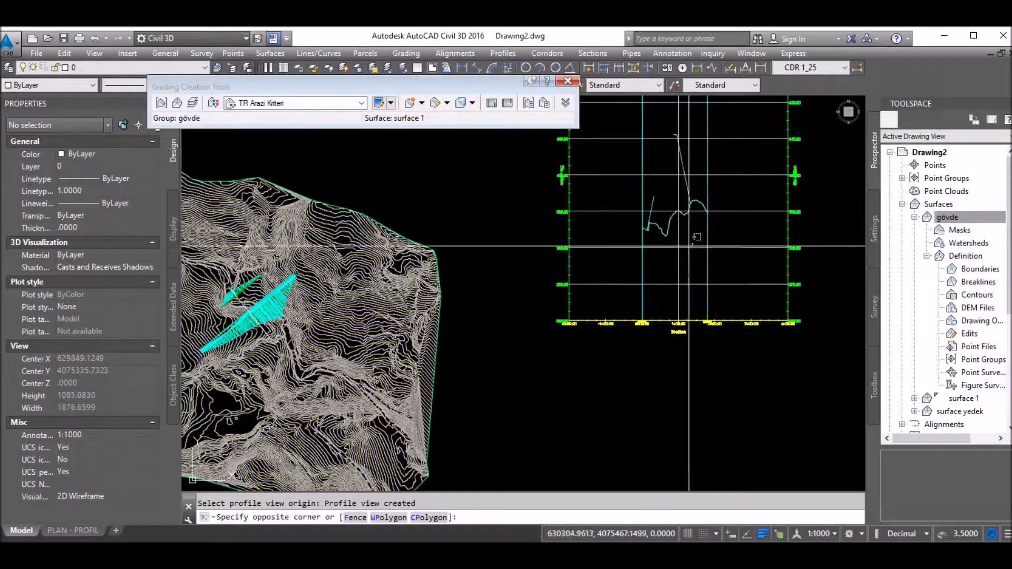
{"action": "right_click", "coordinate": [693, 244]}
{"action": "left_click", "coordinate": [754, 380]}
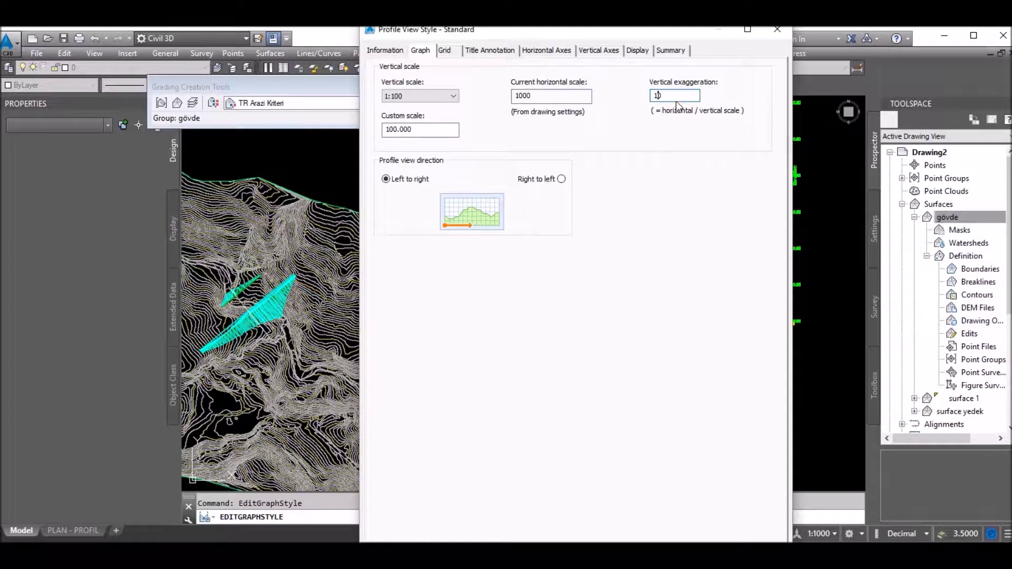
{"action": "type", "text": "10"}
{"action": "key", "text": "Return"}
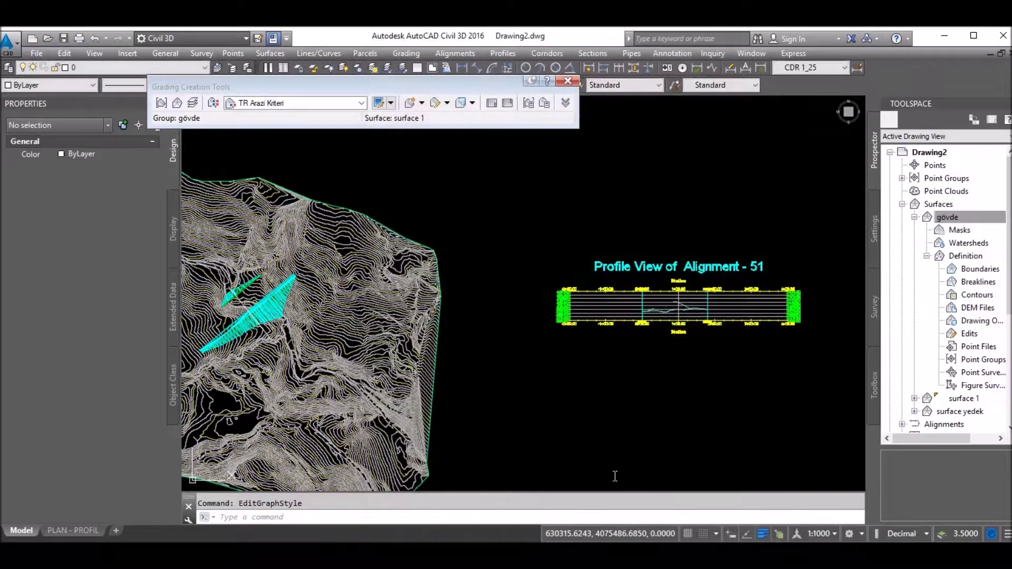
Step: Window-select the profile view grid and erase it
{"action": "scroll", "coordinate": [622, 285], "scroll_direction": "up", "scroll_amount": 4}
{"action": "scroll", "coordinate": [622, 285], "scroll_direction": "up", "scroll_amount": 2}
{"action": "scroll", "coordinate": [623, 286], "scroll_direction": "down", "scroll_amount": 2}
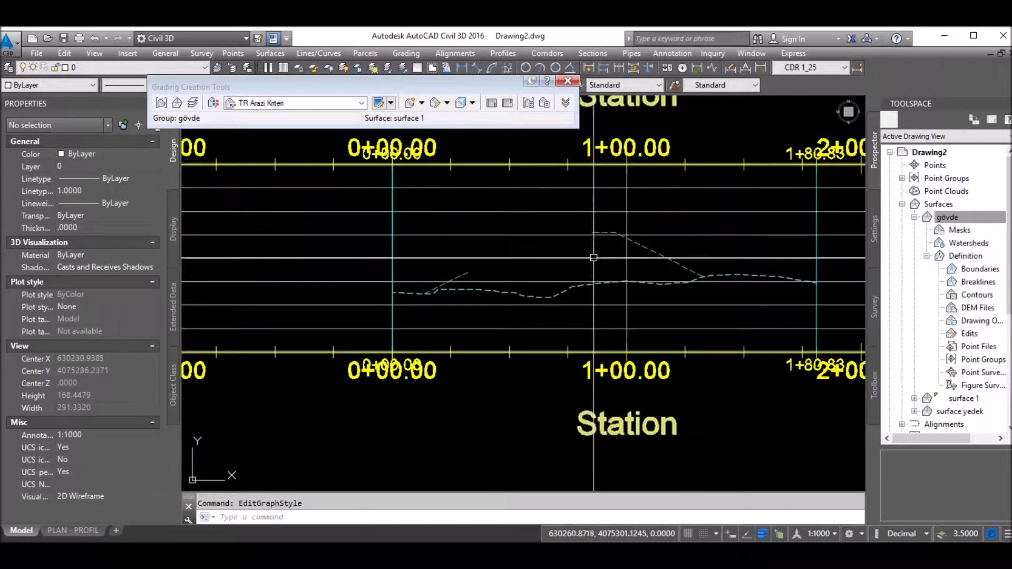
{"action": "scroll", "coordinate": [574, 289], "scroll_direction": "down", "scroll_amount": 5}
{"action": "left_click", "coordinate": [759, 390]}
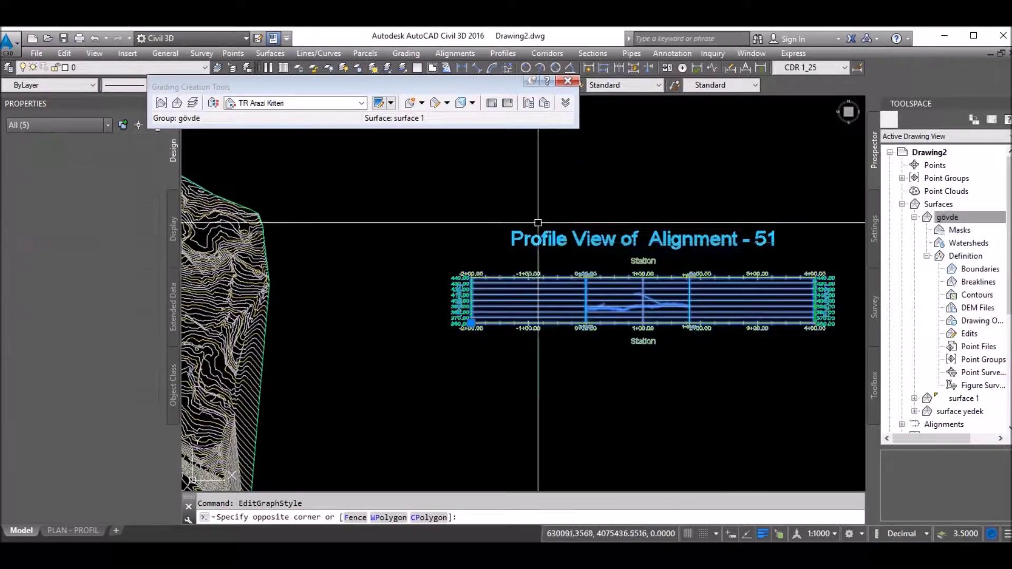
{"action": "left_click", "coordinate": [567, 270]}
{"action": "scroll", "coordinate": [582, 285], "scroll_direction": "up", "scroll_amount": 5}
{"action": "type", "text": "e"}
{"action": "key", "text": "Return"}
Step: Draw a 3-unit horizontal line from the dashed profile's end
{"action": "scroll", "coordinate": [633, 306], "scroll_direction": "up", "scroll_amount": 2}
{"action": "scroll", "coordinate": [637, 369], "scroll_direction": "up", "scroll_amount": 3}
{"action": "type", "text": "l"}
{"action": "key", "text": "Return"}
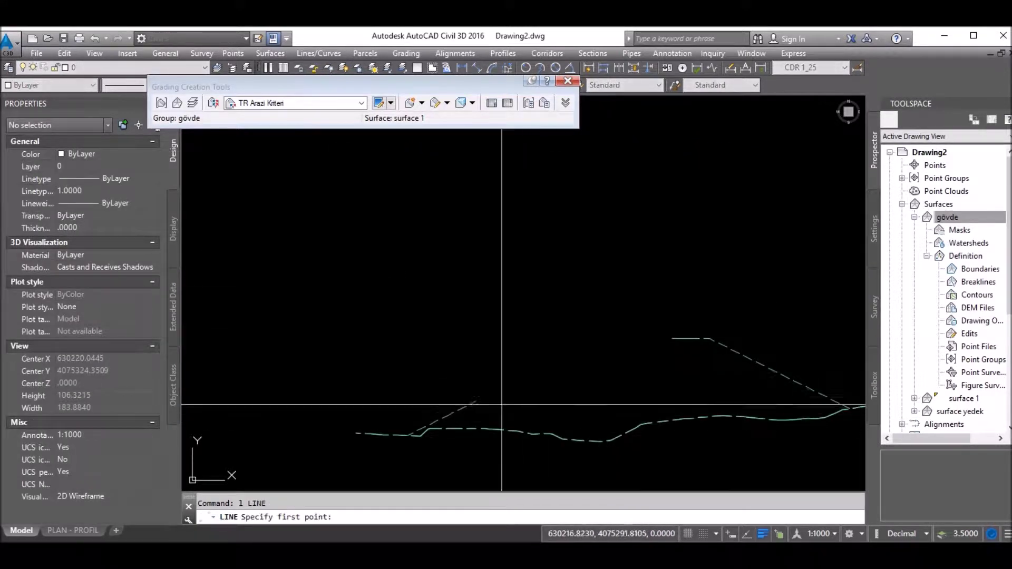
{"action": "scroll", "coordinate": [463, 393], "scroll_direction": "up", "scroll_amount": 2}
{"action": "left_click", "coordinate": [459, 405]}
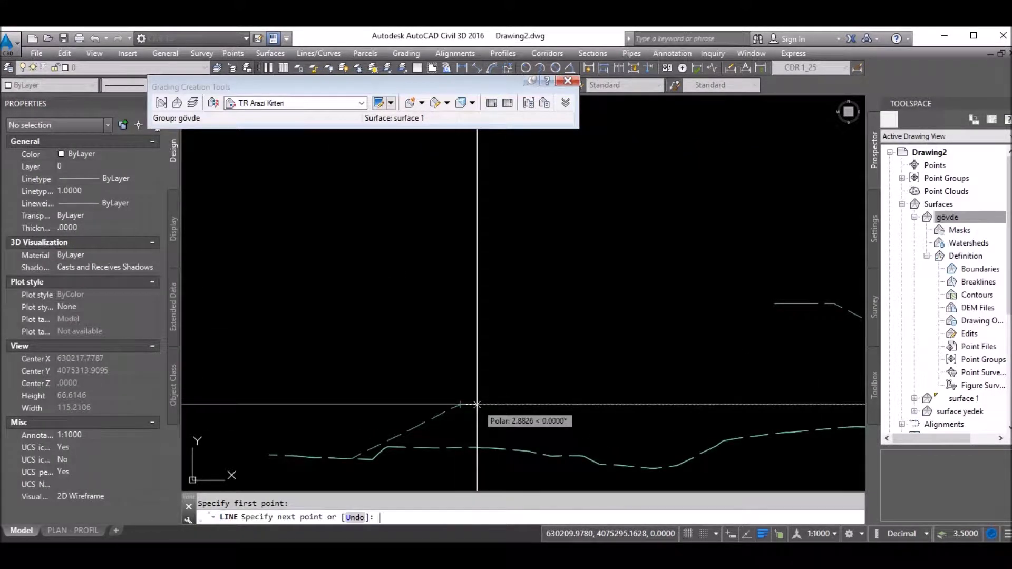
{"action": "type", "text": "3"}
{"action": "key", "text": "Return"}
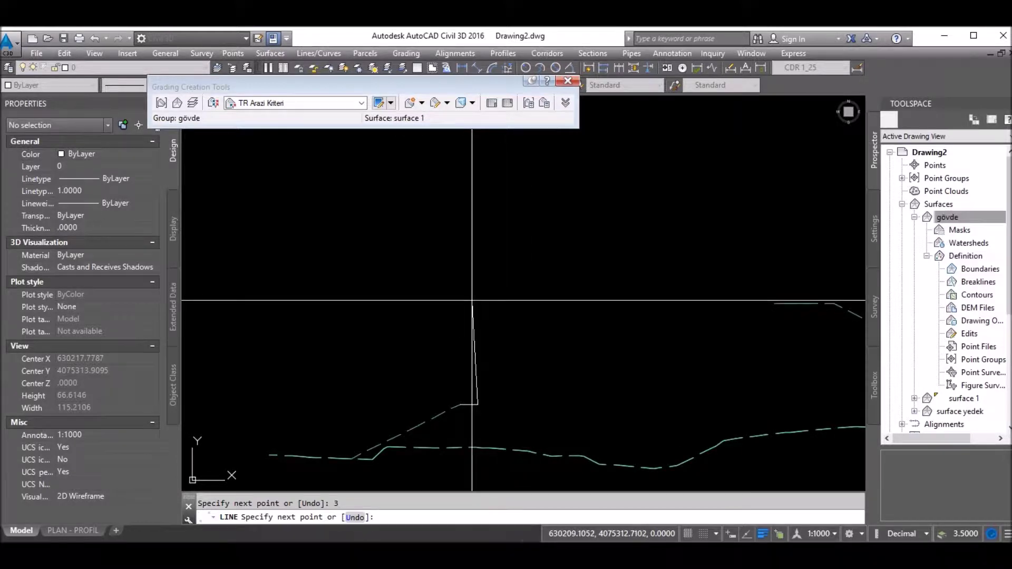
{"action": "key", "text": "Escape"}
Step: Draw a second horizontal line 10 units long
{"action": "key", "text": "Return"}
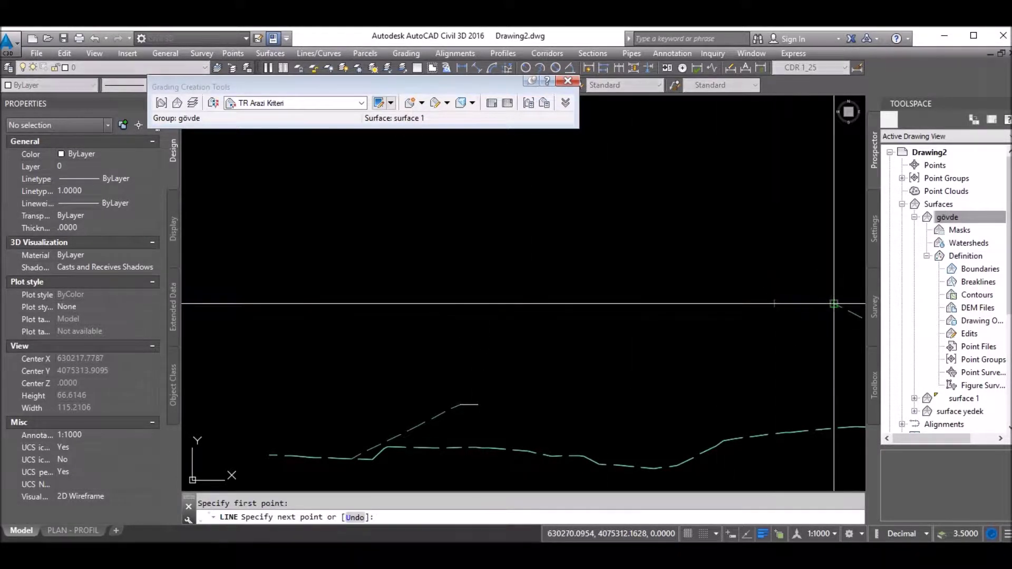
{"action": "type", "text": "10"}
{"action": "key", "text": "Return"}
{"action": "key", "text": "Return"}
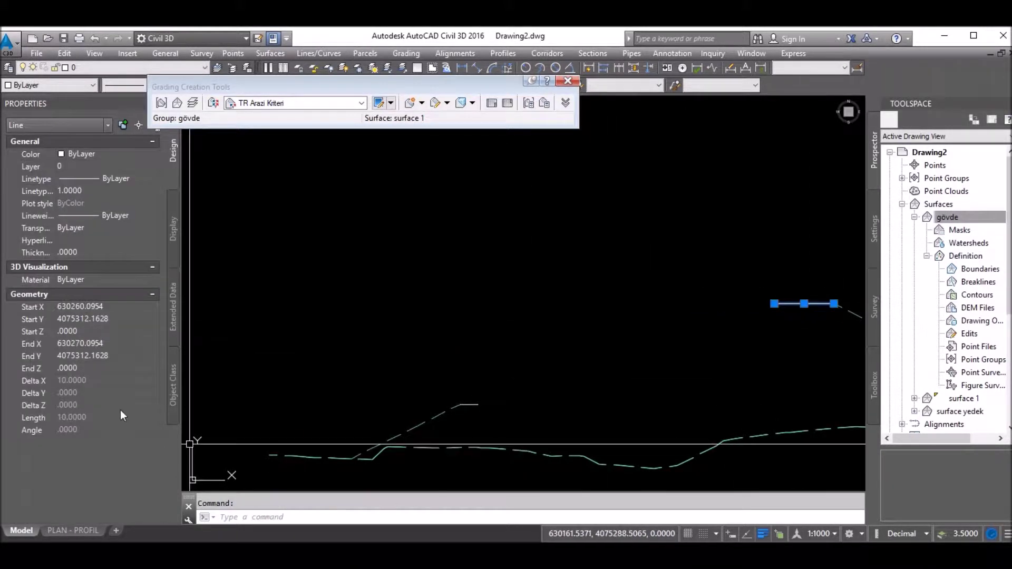
{"action": "scroll", "coordinate": [493, 289], "scroll_direction": "down", "scroll_amount": 2}
{"action": "key", "text": "Escape"}
Step: From the right slope's upper end, draw a 1-unit drop and a 2-unit horizontal segment
{"action": "scroll", "coordinate": [598, 289], "scroll_direction": "up", "scroll_amount": 5}
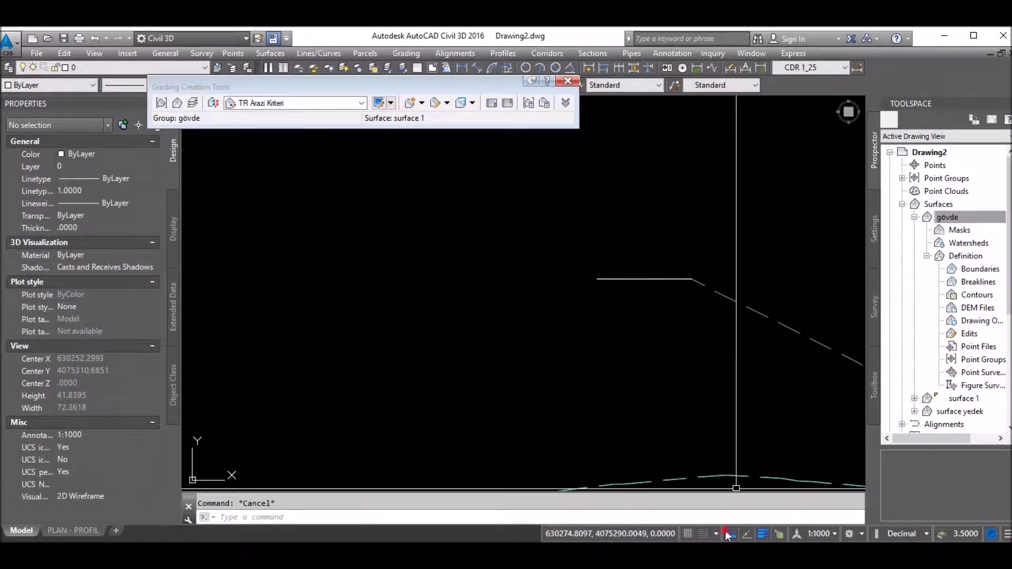
{"action": "middle_click_drag", "start_coordinate": [613, 295], "coordinate": [655, 271]}
{"action": "scroll", "coordinate": [654, 272], "scroll_direction": "down", "scroll_amount": 2}
{"action": "type", "text": "l"}
{"action": "key", "text": "Return"}
{"action": "left_click", "coordinate": [681, 226]}
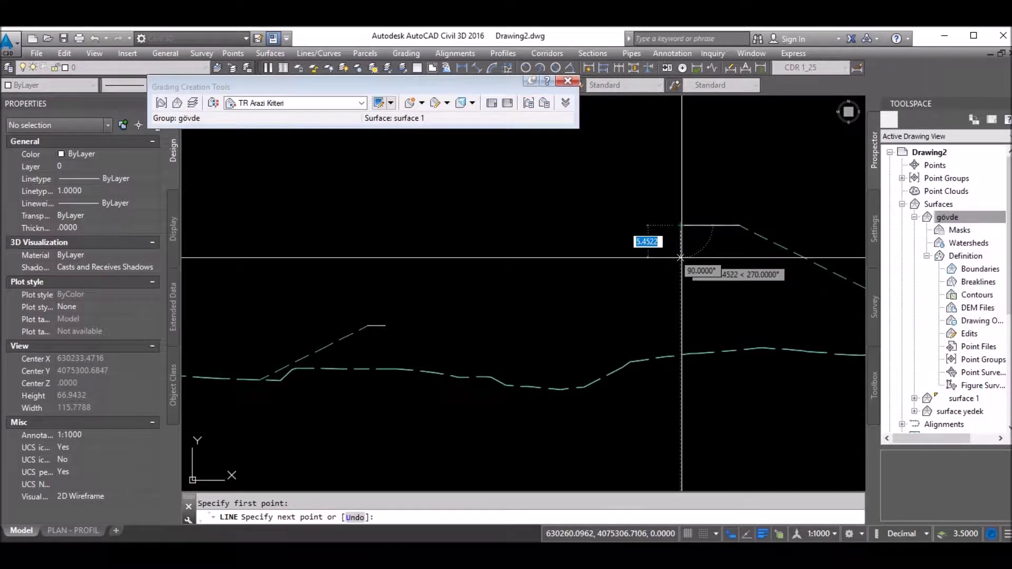
{"action": "type", "text": "1"}
{"action": "key", "text": "Return"}
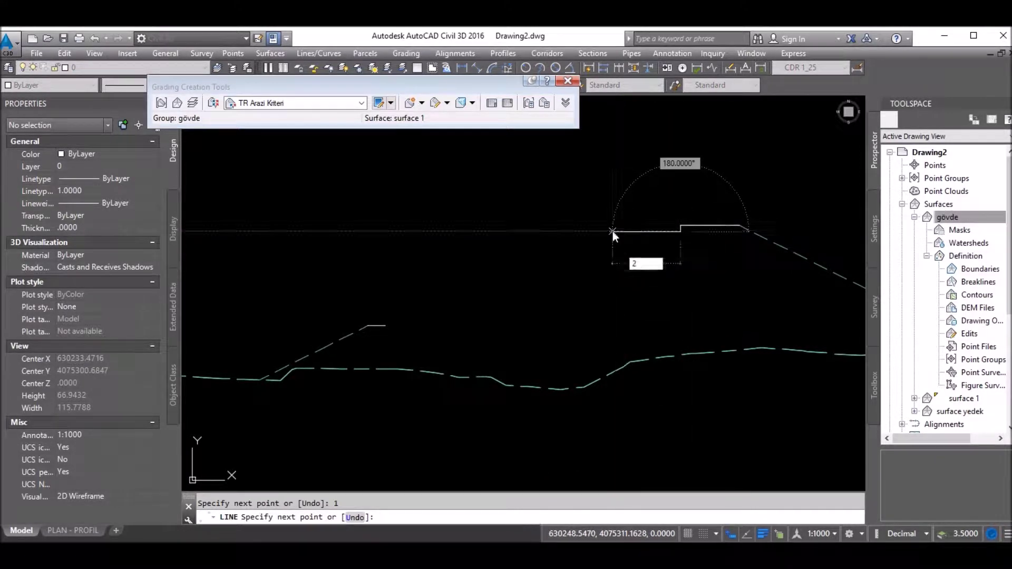
{"action": "key", "text": "Return"}
{"action": "key", "text": "Escape"}
{"action": "left_click", "coordinate": [683, 232]}
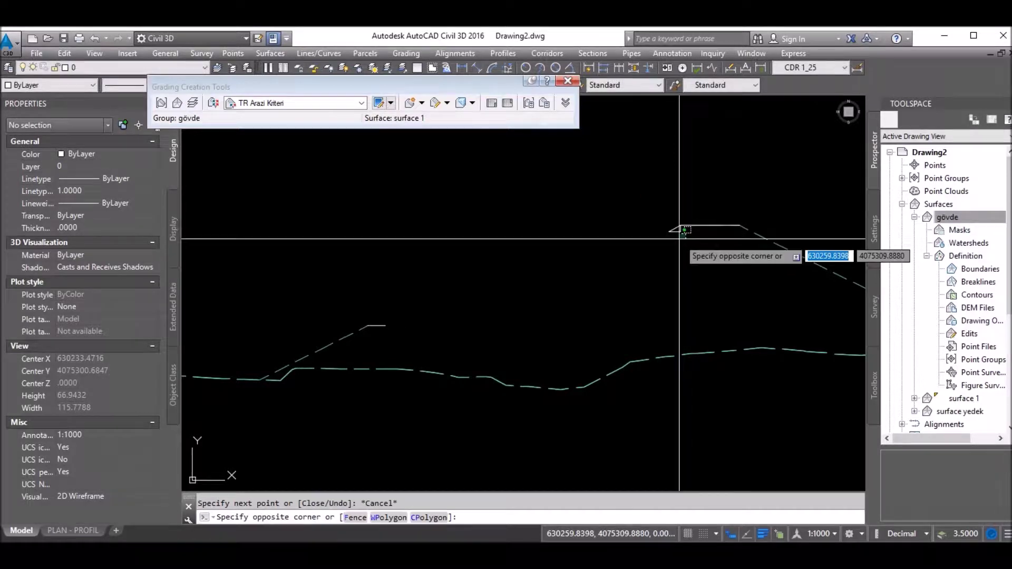
{"action": "key", "text": "Escape"}
Step: Fillet the short horizontal line with the slanted slope line
{"action": "middle_click_drag", "start_coordinate": [456, 316], "coordinate": [481, 310]}
{"action": "type", "text": "l"}
{"action": "key", "text": "Return"}
{"action": "key", "text": "Escape"}
{"action": "type", "text": "f"}
{"action": "key", "text": "Return"}
{"action": "left_click", "coordinate": [407, 319]}
{"action": "left_click", "coordinate": [686, 228]}
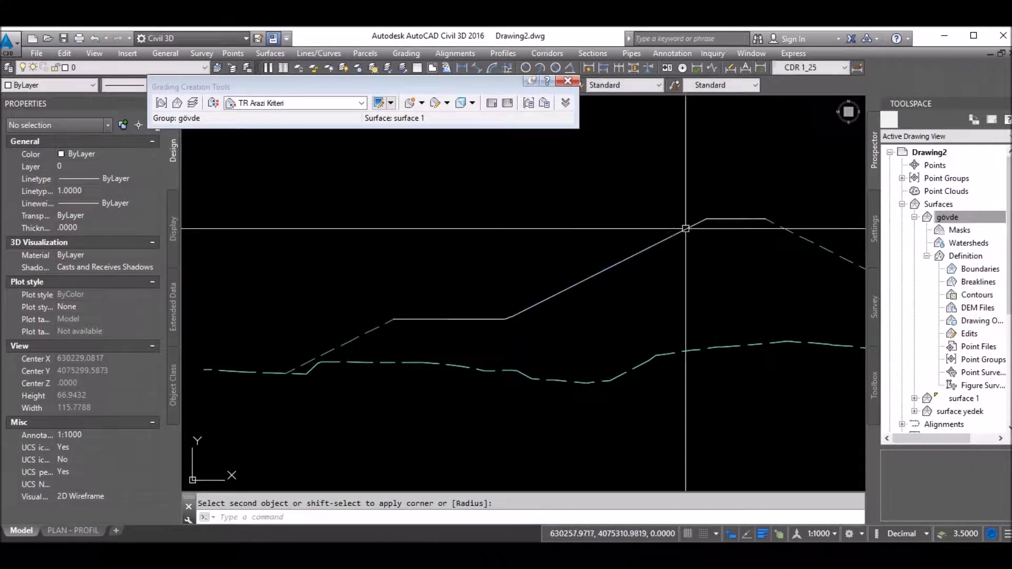
{"action": "left_click", "coordinate": [685, 228]}
{"action": "scroll", "coordinate": [633, 242], "scroll_direction": "up", "scroll_amount": 5}
{"action": "key", "text": "Escape"}
{"action": "scroll", "coordinate": [606, 248], "scroll_direction": "down", "scroll_amount": 3}
Step: Set the fillet radius, then window-select and delete the stray small arc
{"action": "key", "text": "Return"}
{"action": "type", "text": "r"}
{"action": "key", "text": "Return"}
{"action": "key", "text": "Return"}
{"action": "left_click", "coordinate": [630, 262]}
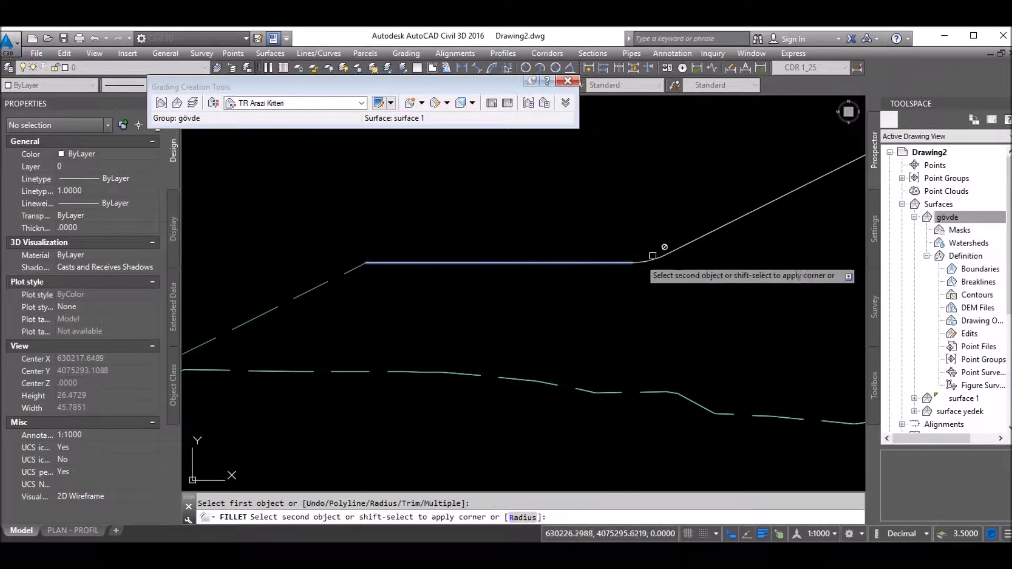
{"action": "key", "text": "Escape"}
{"action": "left_click", "coordinate": [607, 245]}
{"action": "left_click", "coordinate": [660, 269]}
{"action": "key", "text": "Delete"}
Step: Select the horizontal berm line to confirm its 19.0008-unit length across the crest
{"action": "left_click", "coordinate": [636, 247]}
{"action": "scroll", "coordinate": [637, 248], "scroll_direction": "down", "scroll_amount": 2}
{"action": "scroll", "coordinate": [370, 246], "scroll_direction": "up", "scroll_amount": 2}
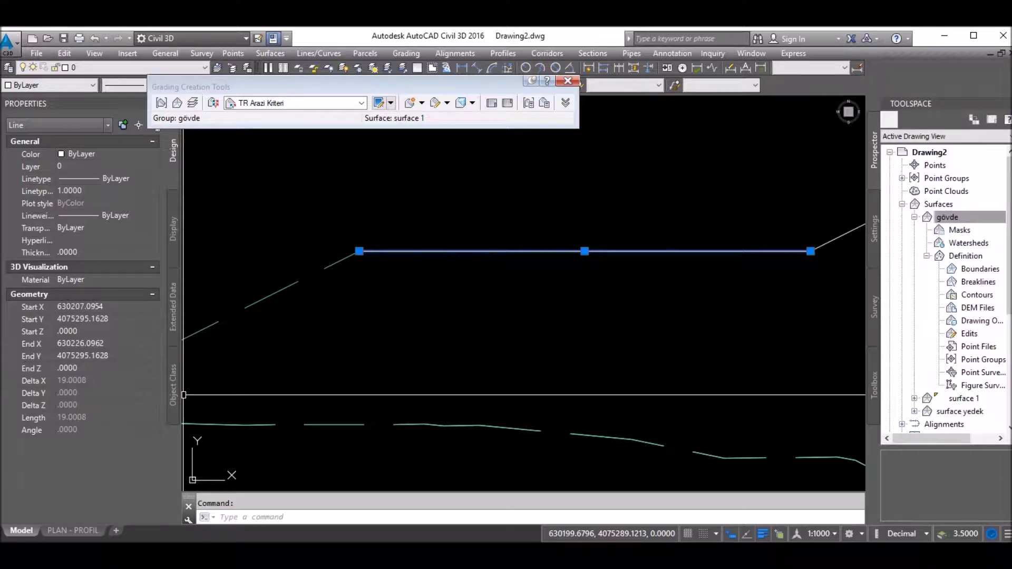
{"action": "key", "text": "Escape"}
{"action": "scroll", "coordinate": [613, 217], "scroll_direction": "down", "scroll_amount": 5}
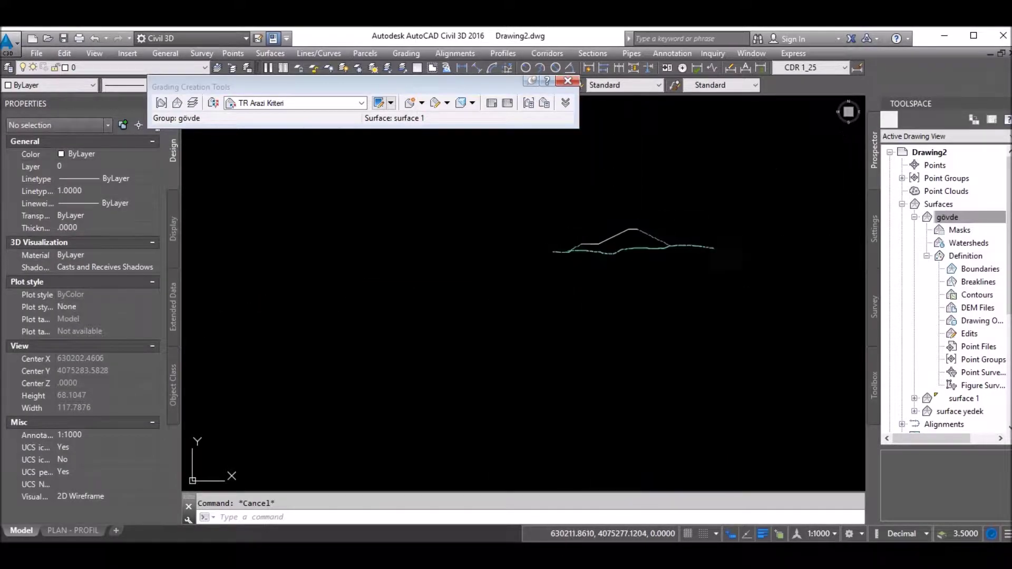
{"action": "scroll", "coordinate": [527, 276], "scroll_direction": "down", "scroll_amount": 10}
{"action": "scroll", "coordinate": [605, 267], "scroll_direction": "up", "scroll_amount": 1}
{"action": "scroll", "coordinate": [580, 264], "scroll_direction": "up", "scroll_amount": 8}
{"action": "scroll", "coordinate": [577, 289], "scroll_direction": "down", "scroll_amount": 5}
{"action": "scroll", "coordinate": [369, 263], "scroll_direction": "up", "scroll_amount": 2}
{"action": "scroll", "coordinate": [438, 237], "scroll_direction": "up", "scroll_amount": 5}
Step: Draw a polyline from the slope out to the grading slope's tip
{"action": "scroll", "coordinate": [452, 235], "scroll_direction": "up", "scroll_amount": 3}
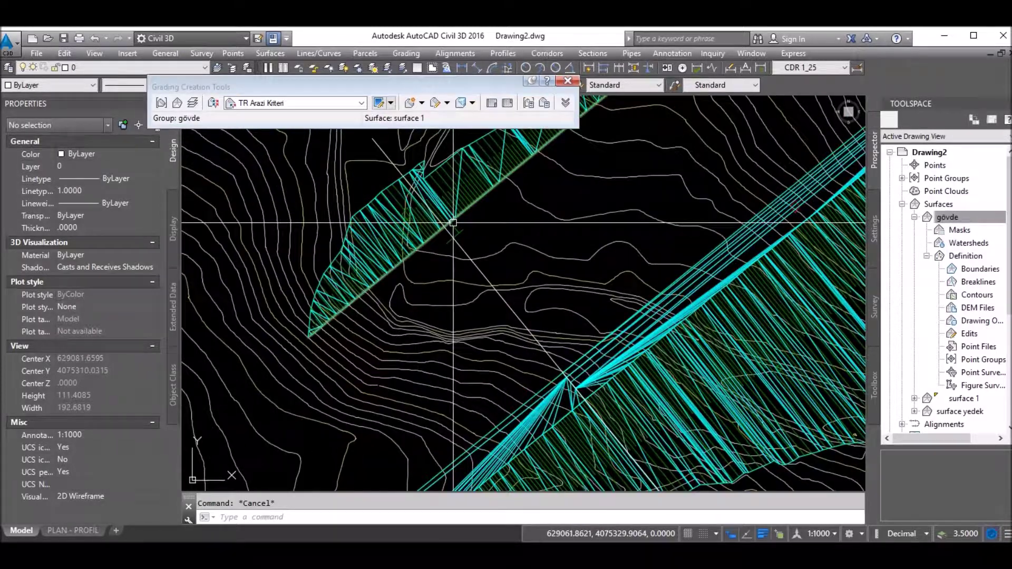
{"action": "type", "text": "pl"}
{"action": "key", "text": "Return"}
{"action": "scroll", "coordinate": [288, 357], "scroll_direction": "up", "scroll_amount": 3}
{"action": "scroll", "coordinate": [235, 393], "scroll_direction": "up", "scroll_amount": 3}
{"action": "scroll", "coordinate": [234, 395], "scroll_direction": "up", "scroll_amount": 2}
{"action": "left_click", "coordinate": [236, 396]}
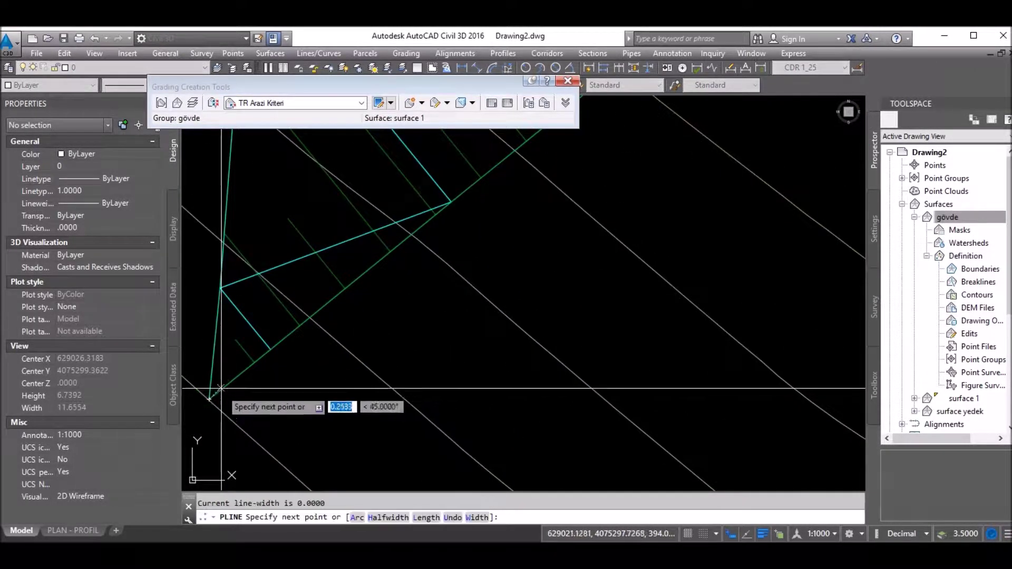
{"action": "mouse_move", "coordinate": [537, 210]}
{"action": "middle_mouse_down"}
{"action": "mouse_move", "coordinate": [620, 197]}
{"action": "mouse_move", "coordinate": [584, 213]}
{"action": "middle_mouse_up"}
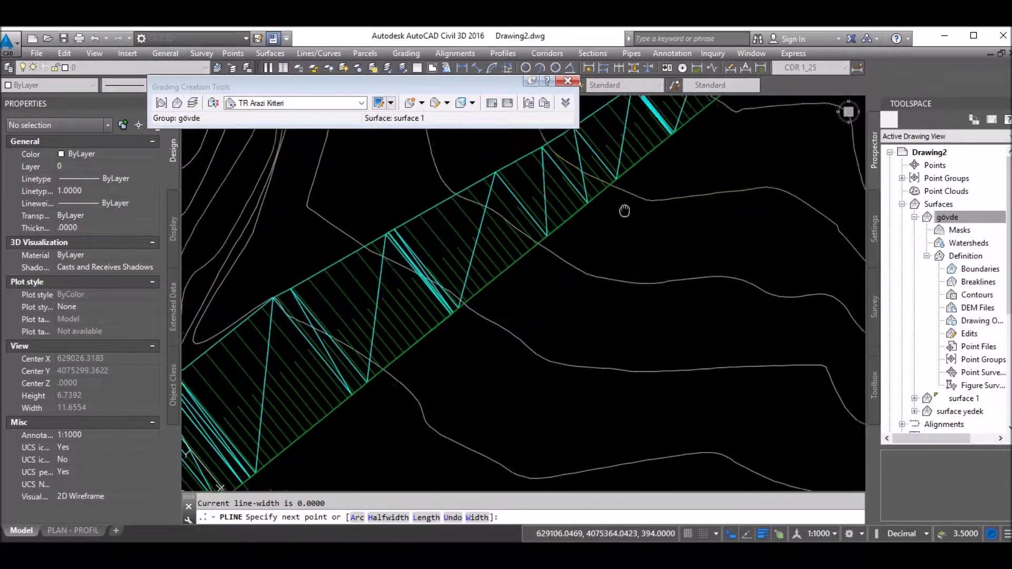
{"action": "left_click", "coordinate": [595, 191]}
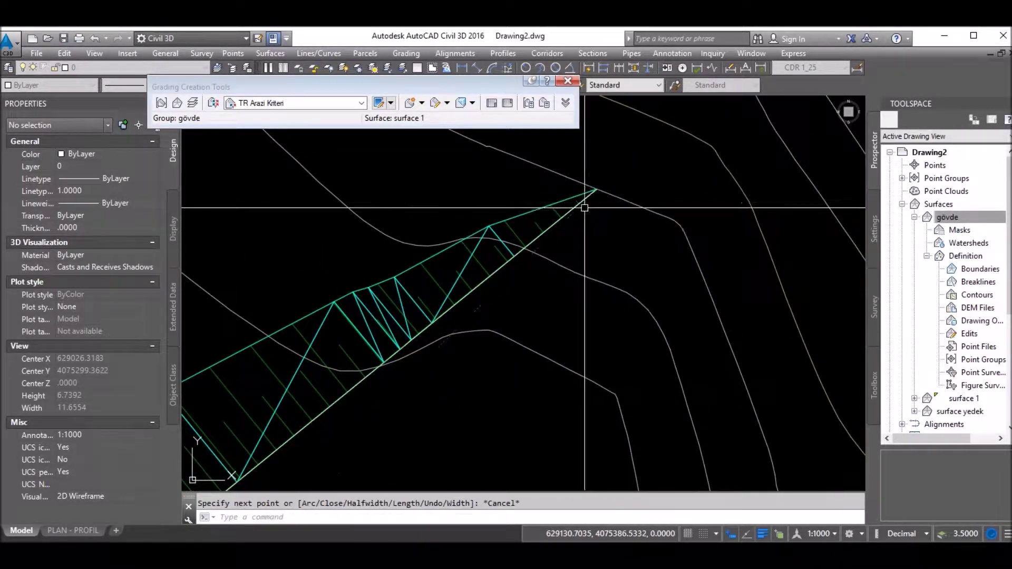
{"action": "scroll", "coordinate": [596, 179], "scroll_direction": "down", "scroll_amount": 4}
{"action": "key", "text": "Escape"}
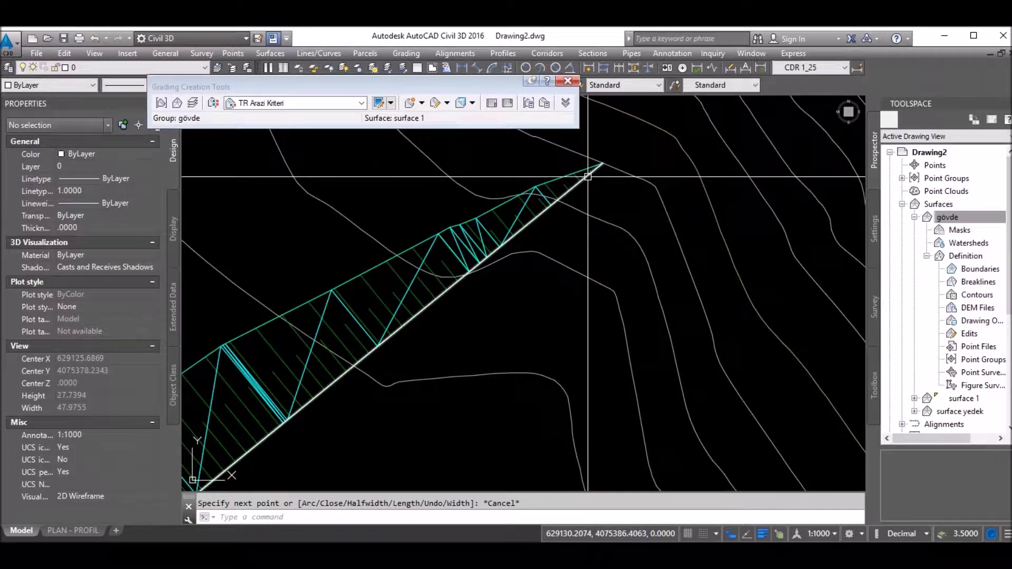
Step: Abandon the offset and delete the diagonal line across the slopes
{"action": "type", "text": "o"}
{"action": "key", "text": "Return"}
{"action": "key", "text": "Return"}
{"action": "scroll", "coordinate": [611, 240], "scroll_direction": "down", "scroll_amount": 3}
{"action": "key", "text": "Escape"}
{"action": "scroll", "coordinate": [585, 253], "scroll_direction": "down", "scroll_amount": 3}
{"action": "scroll", "coordinate": [578, 258], "scroll_direction": "down", "scroll_amount": 3}
{"action": "scroll", "coordinate": [508, 295], "scroll_direction": "up", "scroll_amount": 2}
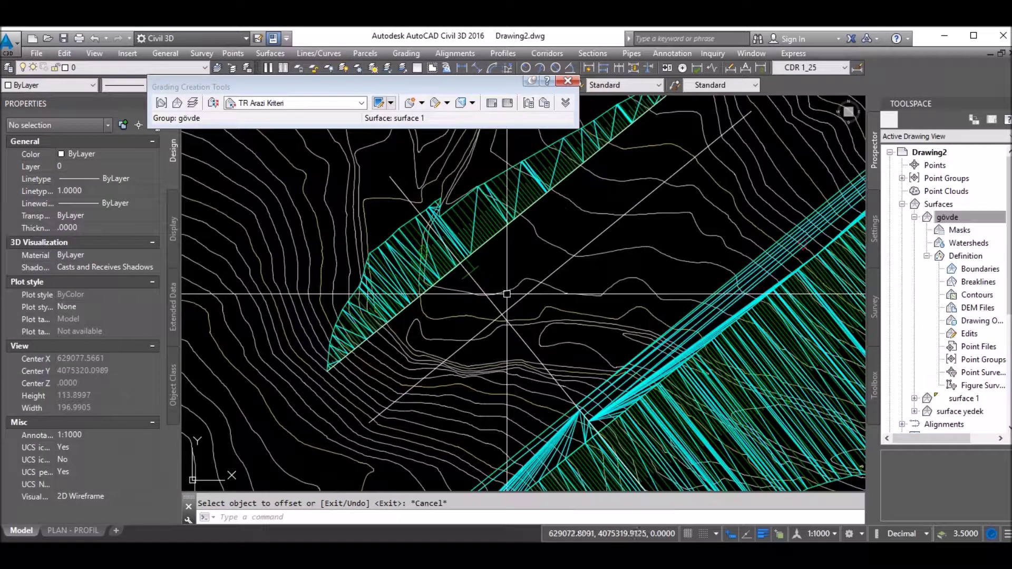
{"action": "left_click", "coordinate": [502, 299]}
{"action": "key", "text": "Delete"}
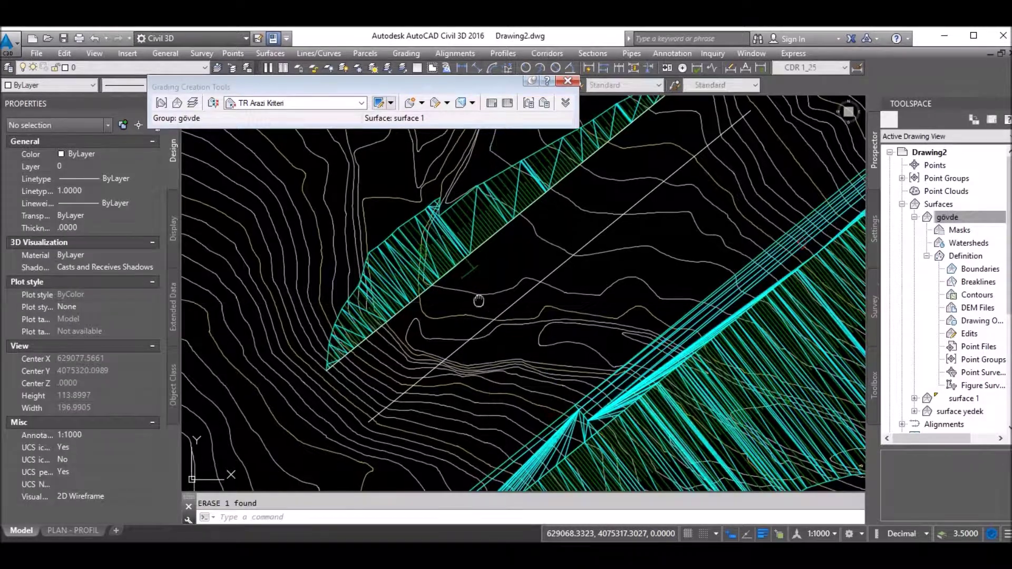
Step: Pan to the small feature line near the platform edge and select it
{"action": "middle_click_drag", "start_coordinate": [485, 276], "coordinate": [442, 269]}
{"action": "key", "text": "Return"}
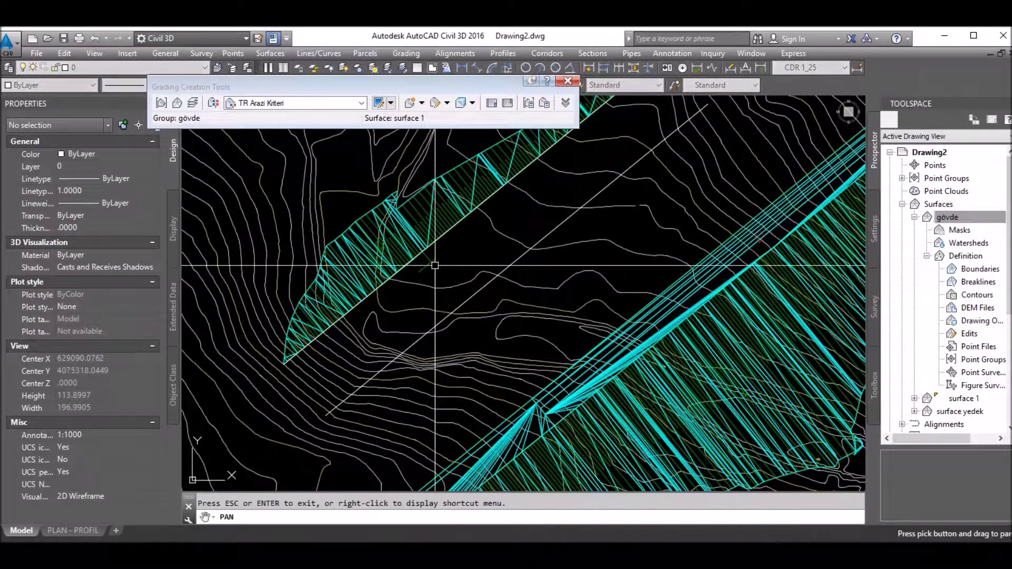
{"action": "key", "text": "Escape"}
{"action": "left_click", "coordinate": [430, 263]}
{"action": "scroll", "coordinate": [429, 269], "scroll_direction": "up", "scroll_amount": 5}
{"action": "scroll", "coordinate": [446, 274], "scroll_direction": "down", "scroll_amount": 4}
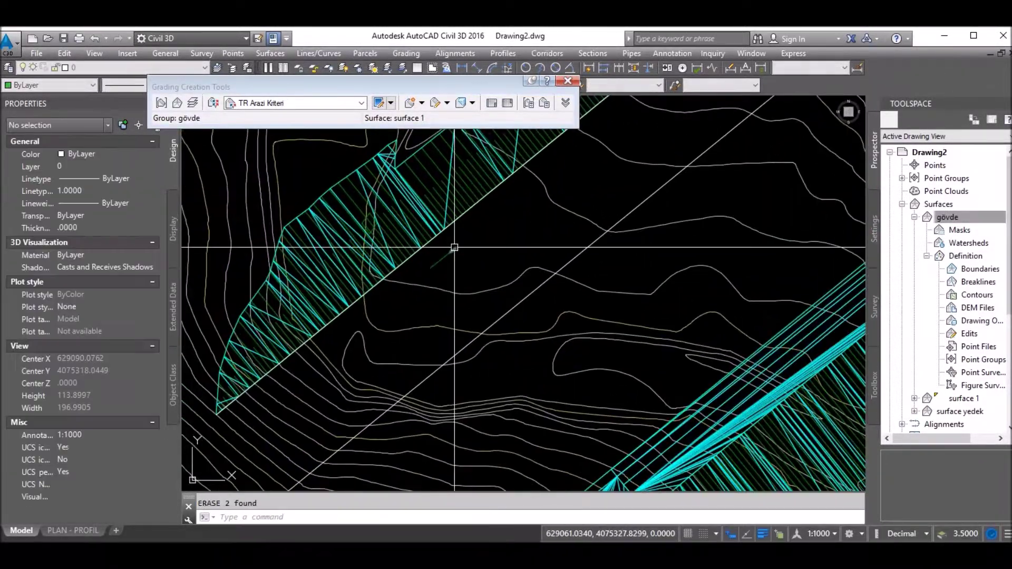
{"action": "key", "text": "Escape"}
Step: Explode the short feature line and erase its leftover segments
{"action": "left_click", "coordinate": [452, 252]}
{"action": "left_click", "coordinate": [438, 269]}
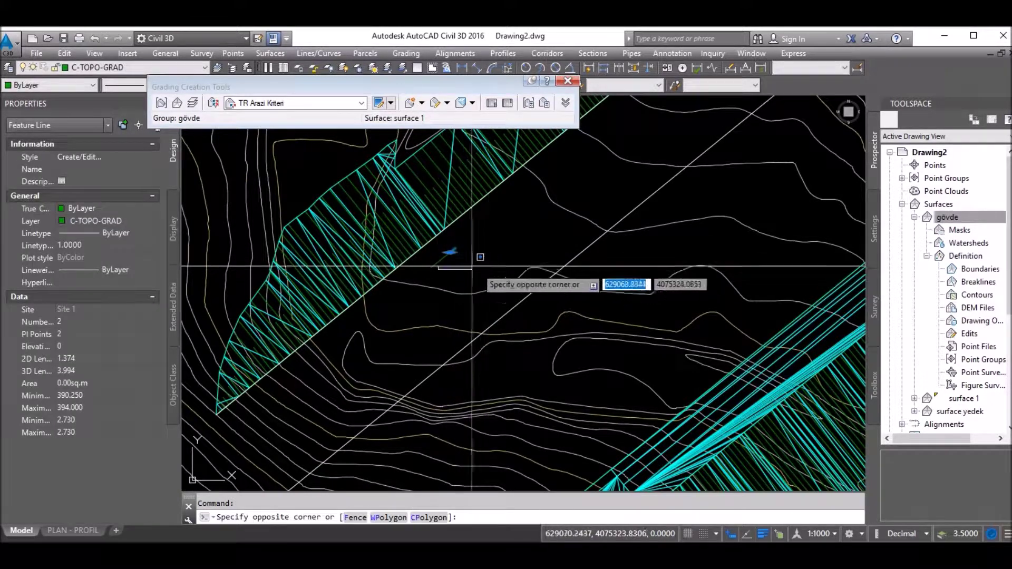
{"action": "left_click", "coordinate": [461, 265]}
{"action": "type", "text": "x"}
{"action": "key", "text": "Return"}
{"action": "left_click", "coordinate": [429, 245]}
{"action": "left_click", "coordinate": [467, 270]}
{"action": "key", "text": "Delete"}
Step: Draw a 19-unit line from the upper platform edge and check it
{"action": "type", "text": "l"}
{"action": "key", "text": "Return"}
{"action": "scroll", "coordinate": [465, 264], "scroll_direction": "up", "scroll_amount": 4}
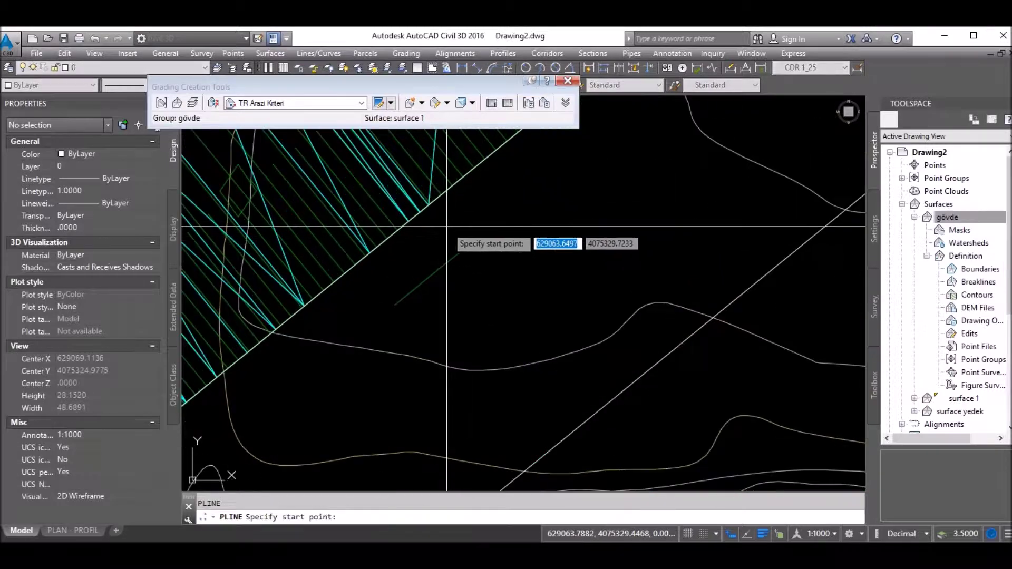
{"action": "left_click", "coordinate": [503, 277]}
{"action": "scroll", "coordinate": [573, 353], "scroll_direction": "up", "scroll_amount": 2}
{"action": "type", "text": "19"}
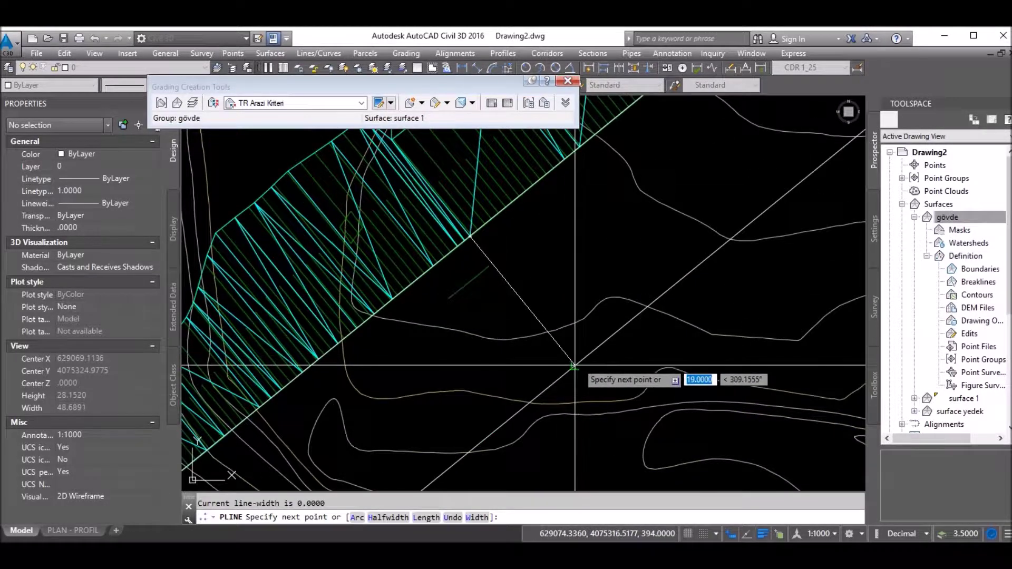
{"action": "key", "text": "Return"}
{"action": "key", "text": "Escape"}
{"action": "left_click", "coordinate": [585, 376]}
{"action": "left_click", "coordinate": [542, 346]}
{"action": "scroll", "coordinate": [506, 279], "scroll_direction": "down", "scroll_amount": 5}
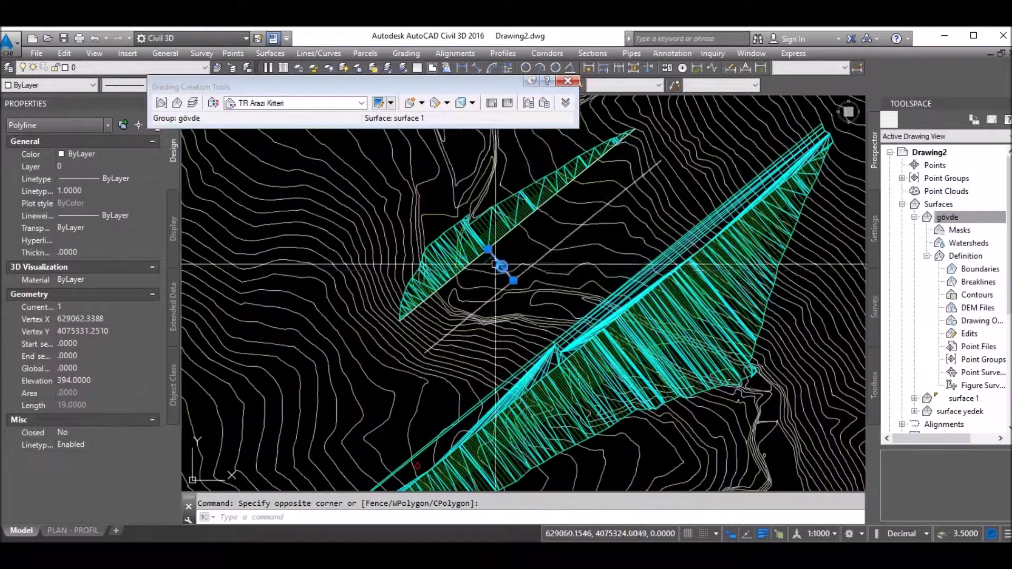
{"action": "scroll", "coordinate": [496, 276], "scroll_direction": "up", "scroll_amount": 3}
{"action": "key", "text": "Escape"}
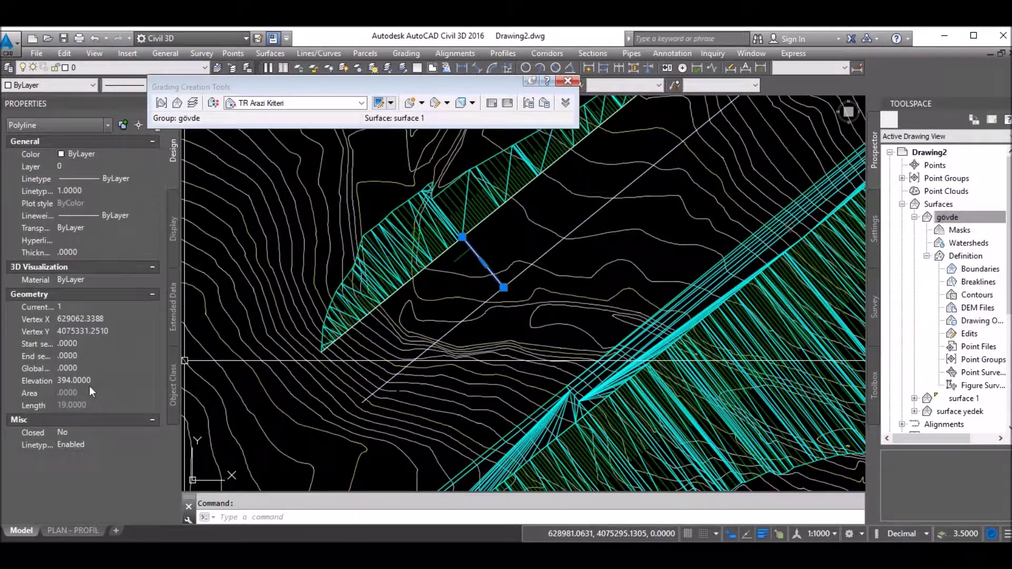
{"action": "key", "text": "Escape"}
Step: Convert the new 19-unit polyline to a feature line and grade it at 0% cut and fill
{"action": "left_click", "coordinate": [408, 104]}
{"action": "left_click", "coordinate": [477, 269]}
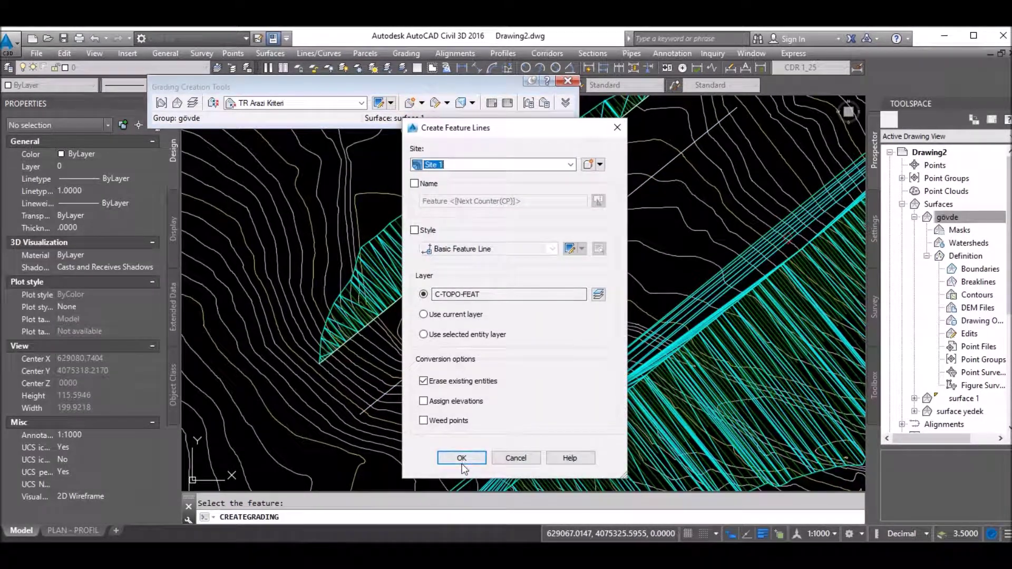
{"action": "left_click", "coordinate": [461, 458]}
{"action": "scroll", "coordinate": [358, 363], "scroll_direction": "up", "scroll_amount": 2}
{"action": "scroll", "coordinate": [343, 396], "scroll_direction": "up", "scroll_amount": 2}
{"action": "left_click", "coordinate": [352, 390]}
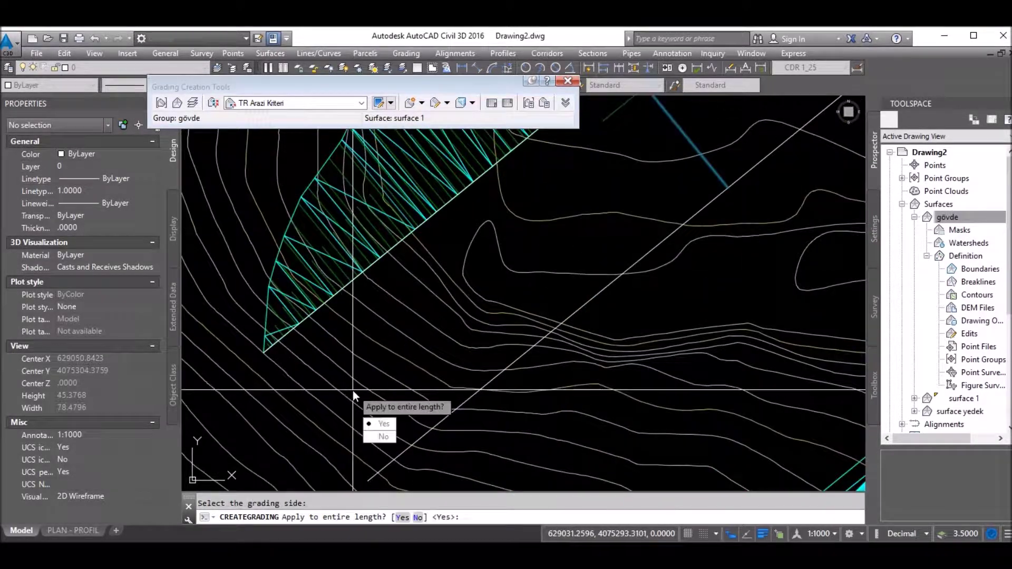
{"action": "key", "text": "Return"}
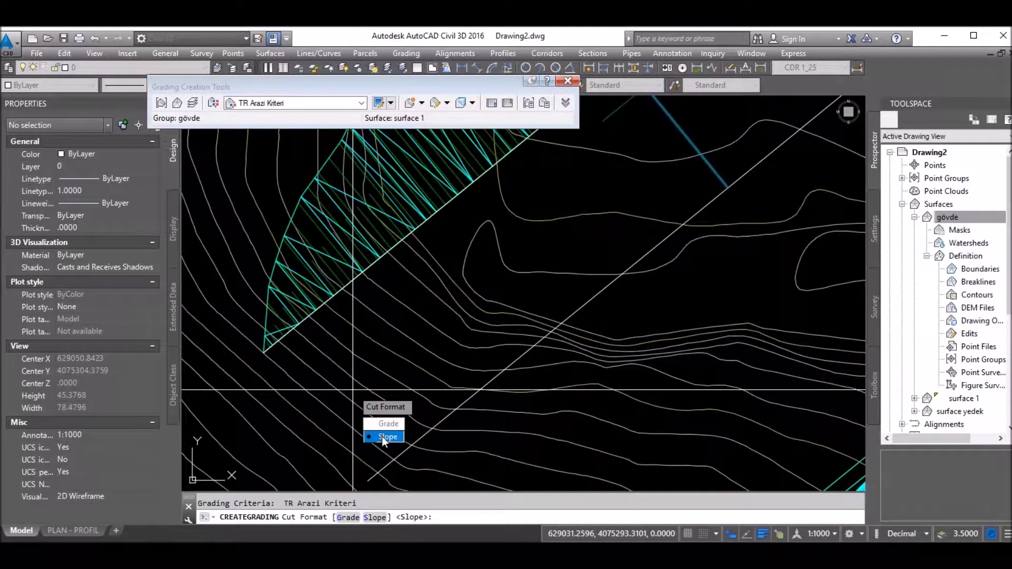
{"action": "left_click", "coordinate": [385, 424]}
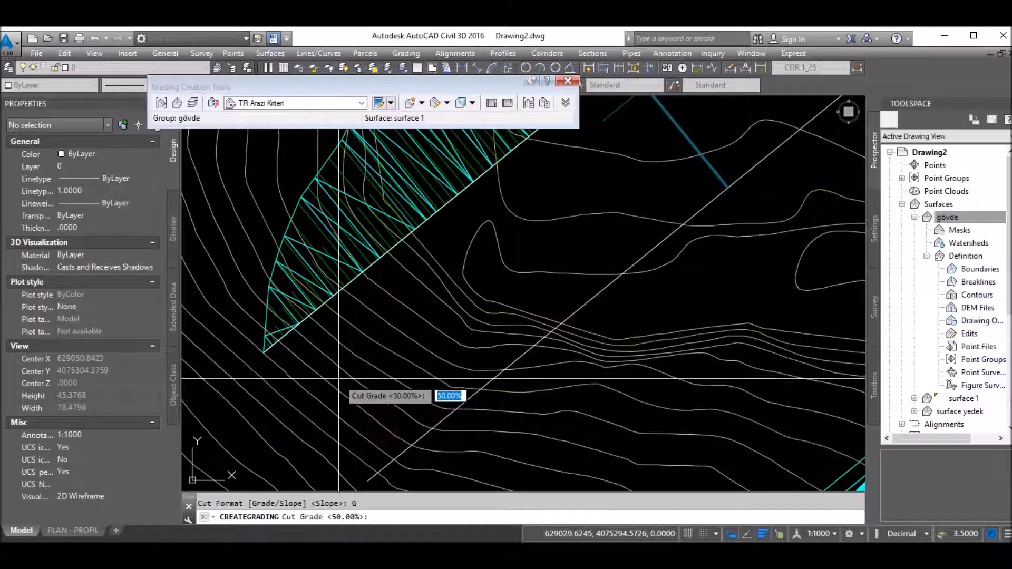
{"action": "type", "text": "0"}
{"action": "key", "text": "Return"}
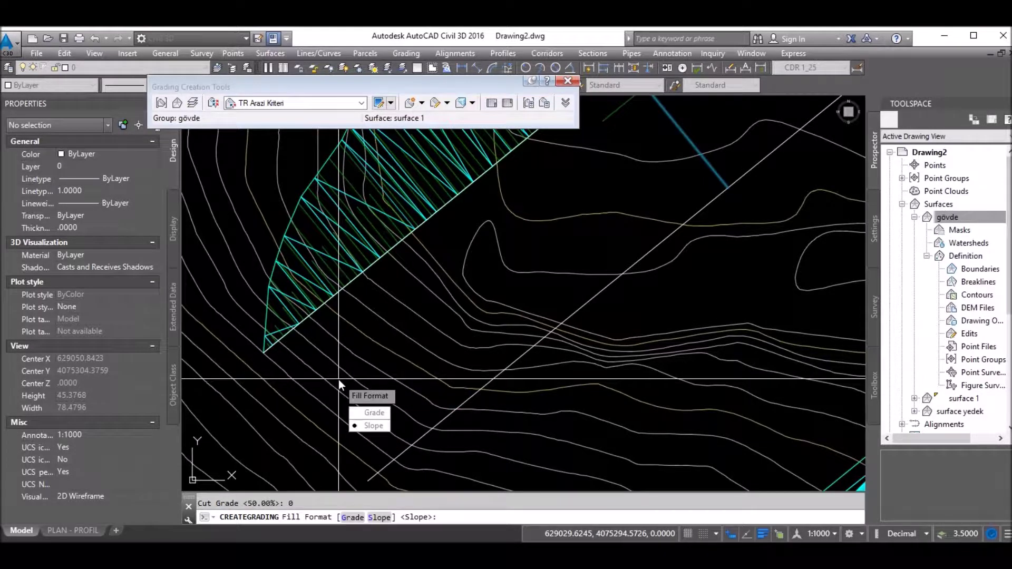
{"action": "type", "text": "g"}
{"action": "key", "text": "Return"}
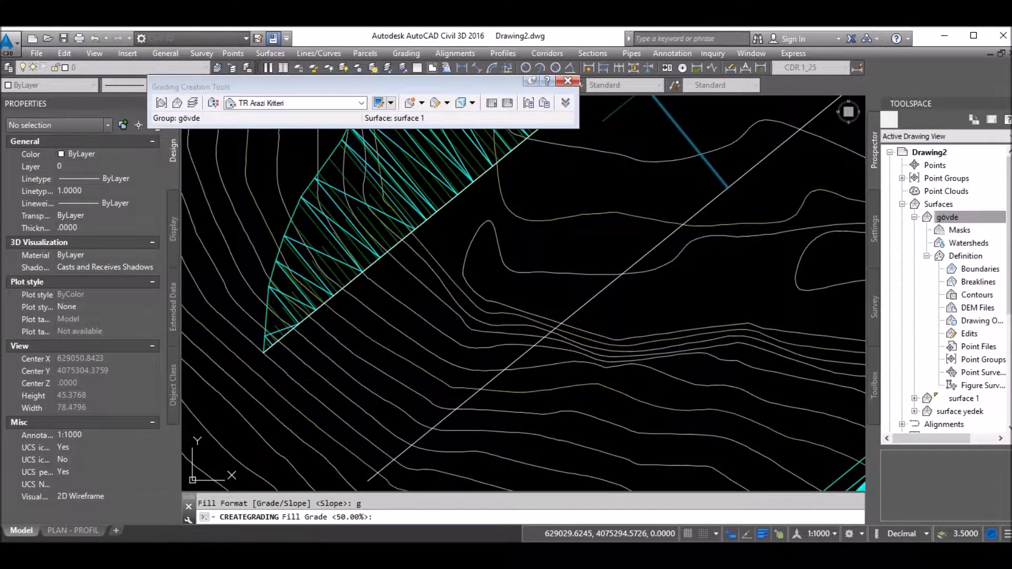
{"action": "key", "text": "Return"}
Step: Grade the feature line again along its full length with 0% cut and fill grades
{"action": "scroll", "coordinate": [388, 458], "scroll_direction": "down", "scroll_amount": 3}
{"action": "scroll", "coordinate": [513, 335], "scroll_direction": "up", "scroll_amount": 3}
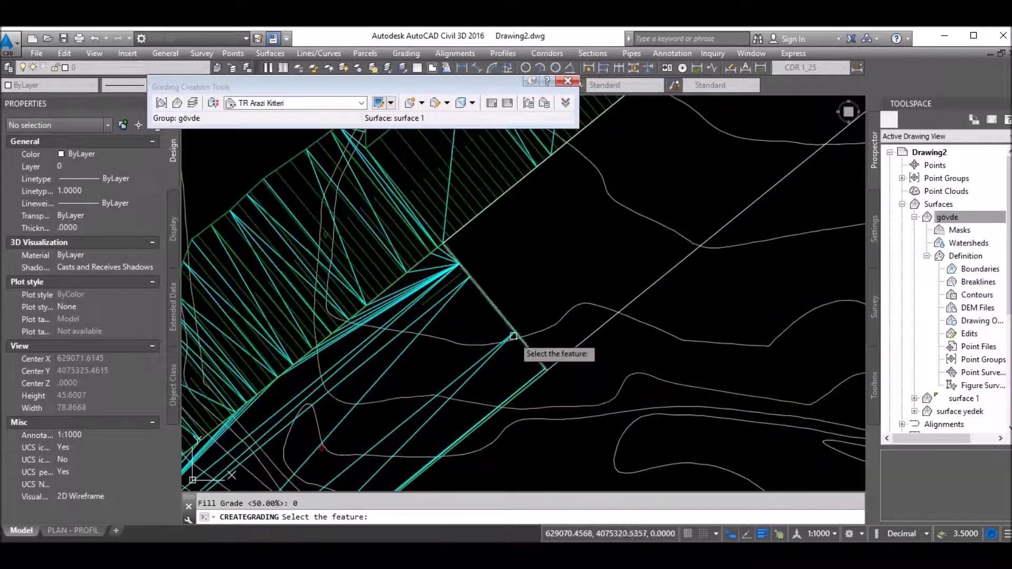
{"action": "left_click", "coordinate": [515, 334]}
{"action": "scroll", "coordinate": [514, 334], "scroll_direction": "down", "scroll_amount": 3}
{"action": "scroll", "coordinate": [519, 327], "scroll_direction": "up", "scroll_amount": 2}
{"action": "left_click", "coordinate": [520, 315]}
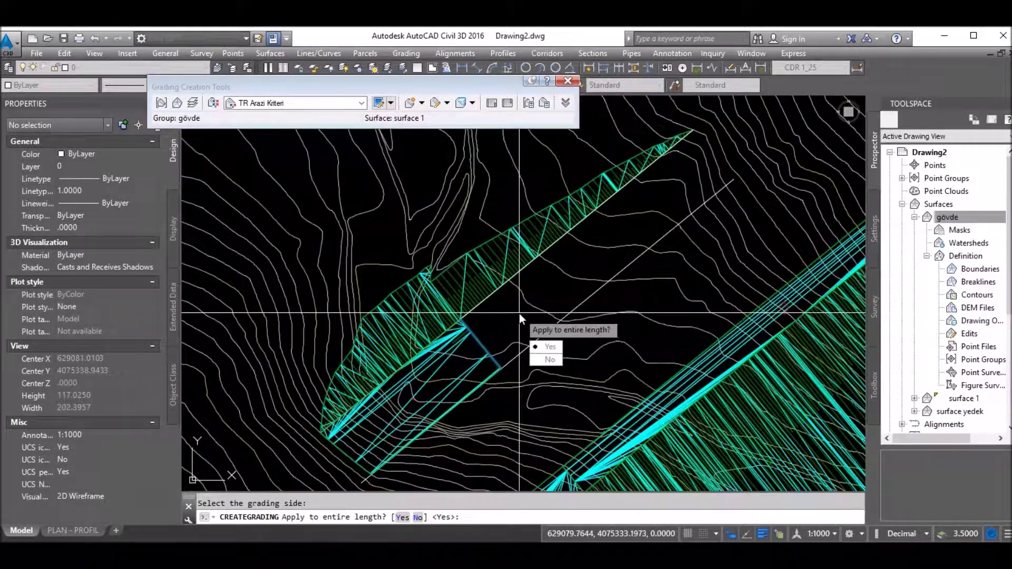
{"action": "key", "text": "Return"}
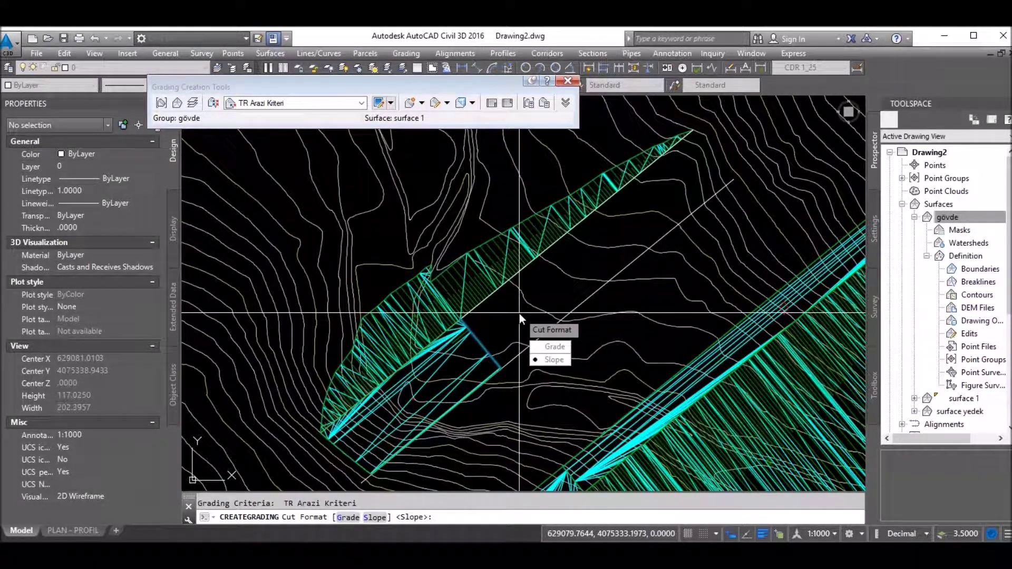
{"action": "type", "text": "G"}
{"action": "key", "text": "Return"}
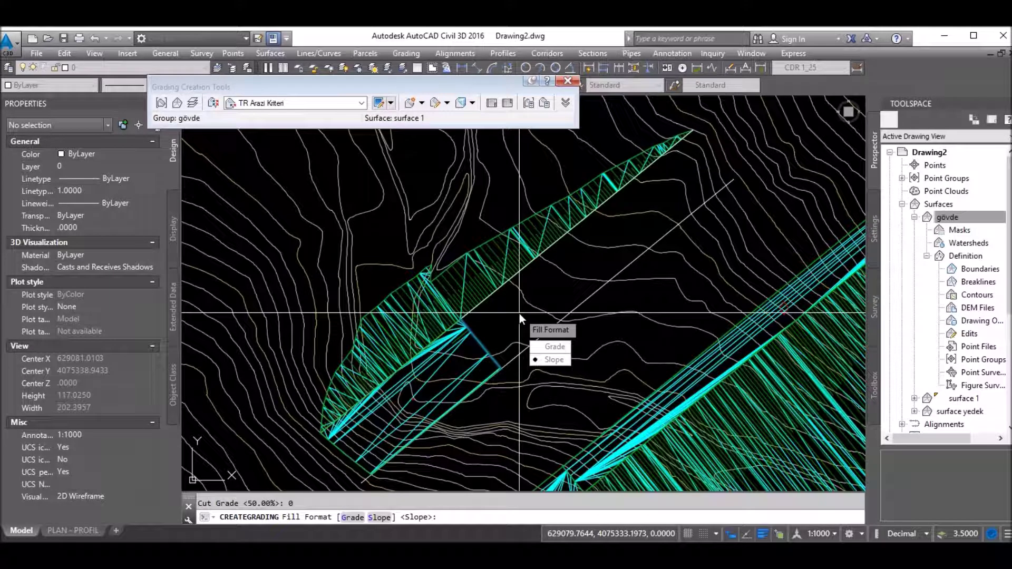
{"action": "type", "text": "G"}
{"action": "key", "text": "Return"}
{"action": "type", "text": "0"}
{"action": "key", "text": "Return"}
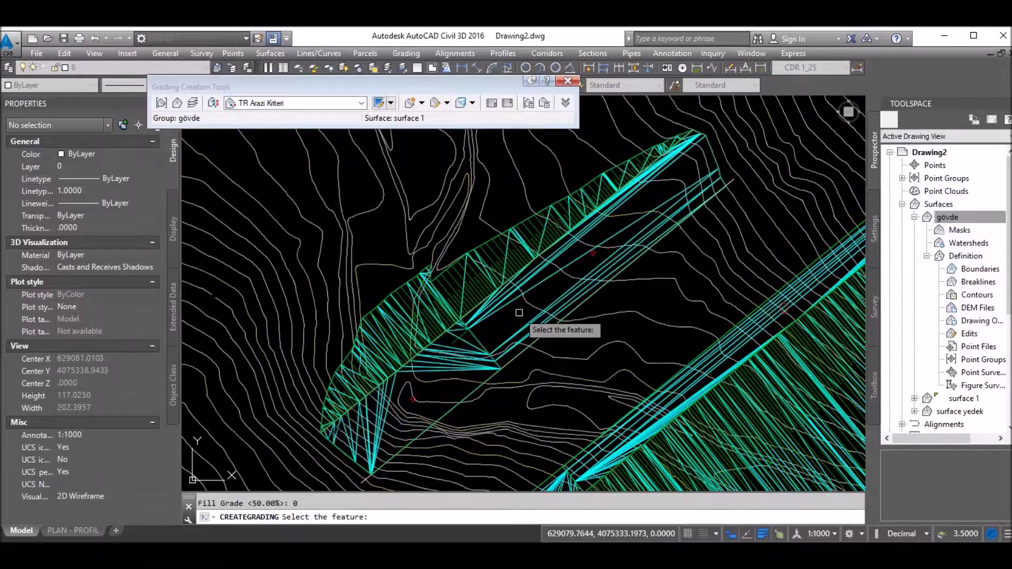
{"action": "key", "text": "Escape"}
Step: Delete the unwanted extra grading object
{"action": "left_click", "coordinate": [580, 303]}
{"action": "key", "text": "Delete"}
{"action": "scroll", "coordinate": [622, 295], "scroll_direction": "down", "scroll_amount": 2}
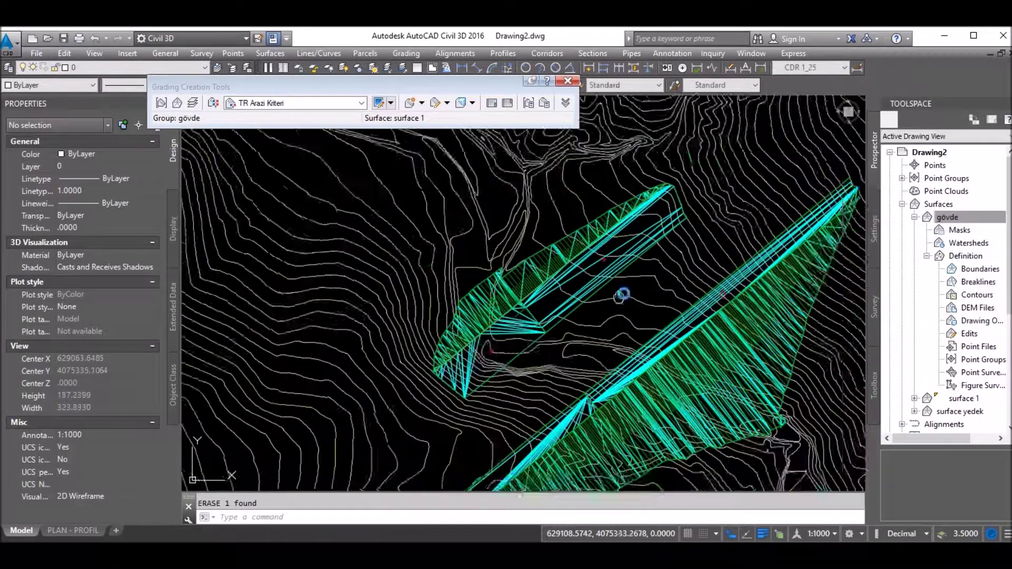
Step: Inspect the gövde surface edge-on in the Object Viewer, then review the ramp feature line
{"action": "scroll", "coordinate": [622, 295], "scroll_direction": "up", "scroll_amount": 2}
{"action": "left_click", "coordinate": [574, 247]}
{"action": "right_click", "coordinate": [574, 247]}
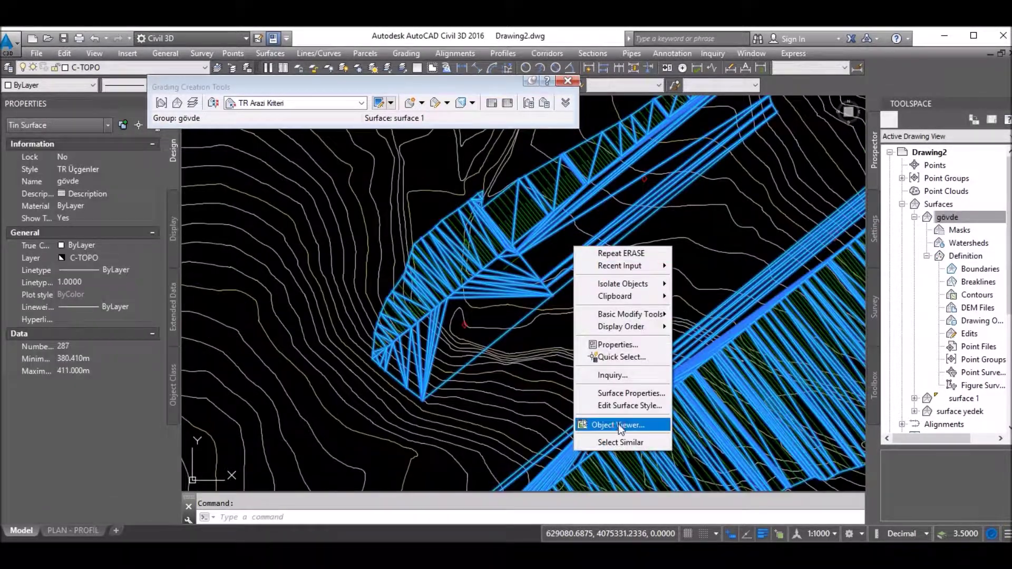
{"action": "left_click", "coordinate": [620, 425]}
{"action": "left_click_drag", "start_coordinate": [599, 245], "coordinate": [572, 301]}
{"action": "left_click", "coordinate": [985, 27]}
{"action": "scroll", "coordinate": [507, 301], "scroll_direction": "down", "scroll_amount": 2}
{"action": "scroll", "coordinate": [553, 221], "scroll_direction": "up", "scroll_amount": 2}
{"action": "left_click", "coordinate": [558, 290]}
{"action": "middle_click_drag", "start_coordinate": [559, 290], "coordinate": [567, 258]}
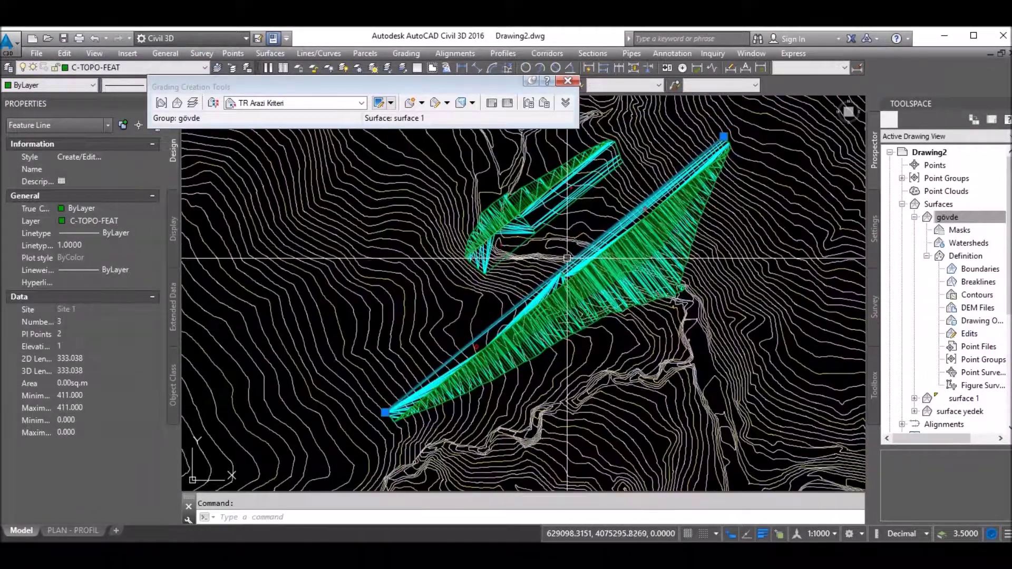
{"action": "key", "text": "Escape"}
Step: Grade the ramp feature line full-length to the surface with 2.00:1 cut and fill slopes
{"action": "left_click", "coordinate": [411, 103]}
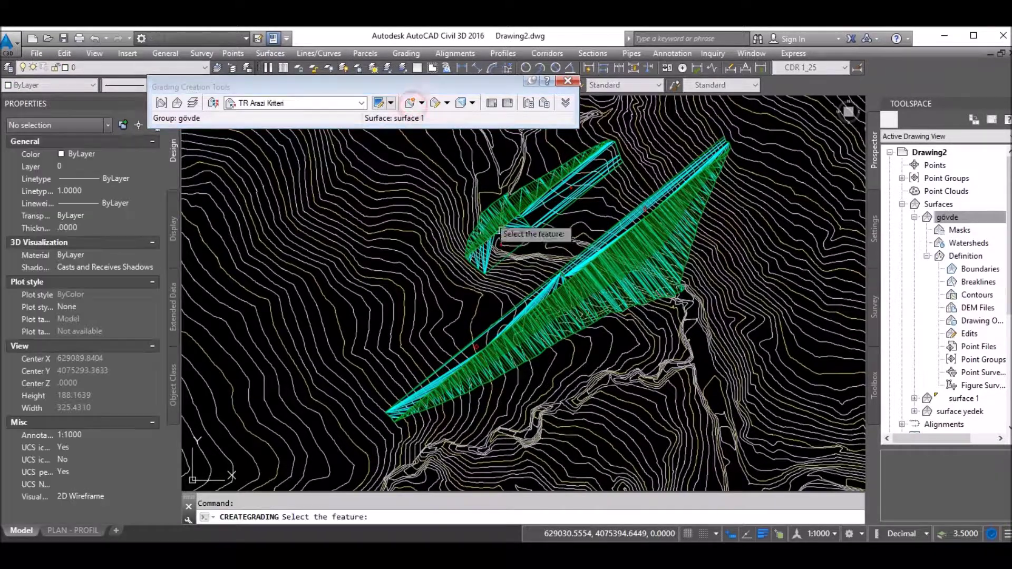
{"action": "left_click", "coordinate": [562, 268]}
{"action": "scroll", "coordinate": [543, 255], "scroll_direction": "up", "scroll_amount": 4}
{"action": "left_click", "coordinate": [518, 257]}
{"action": "key", "text": "Return"}
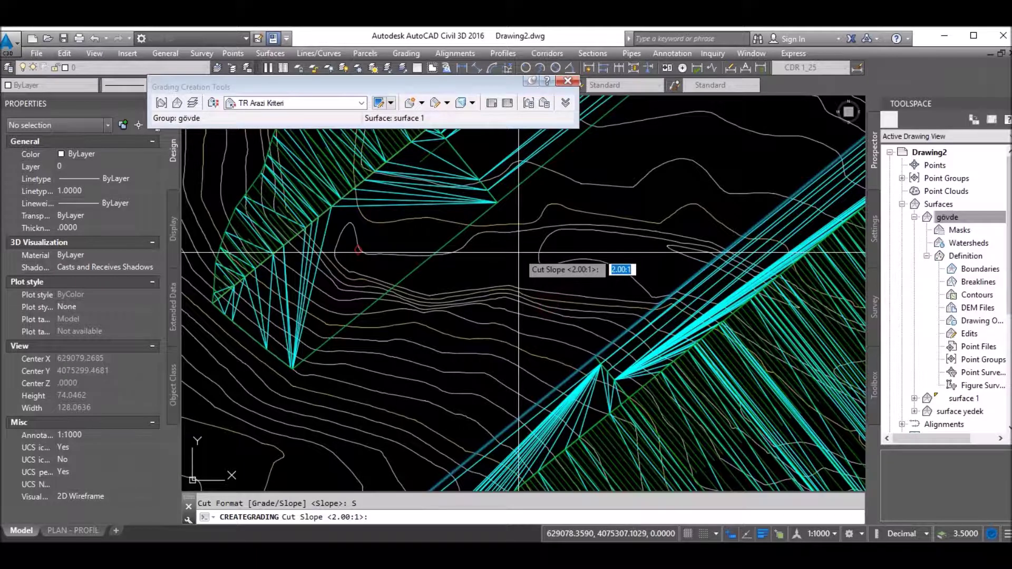
{"action": "left_click", "coordinate": [543, 299]}
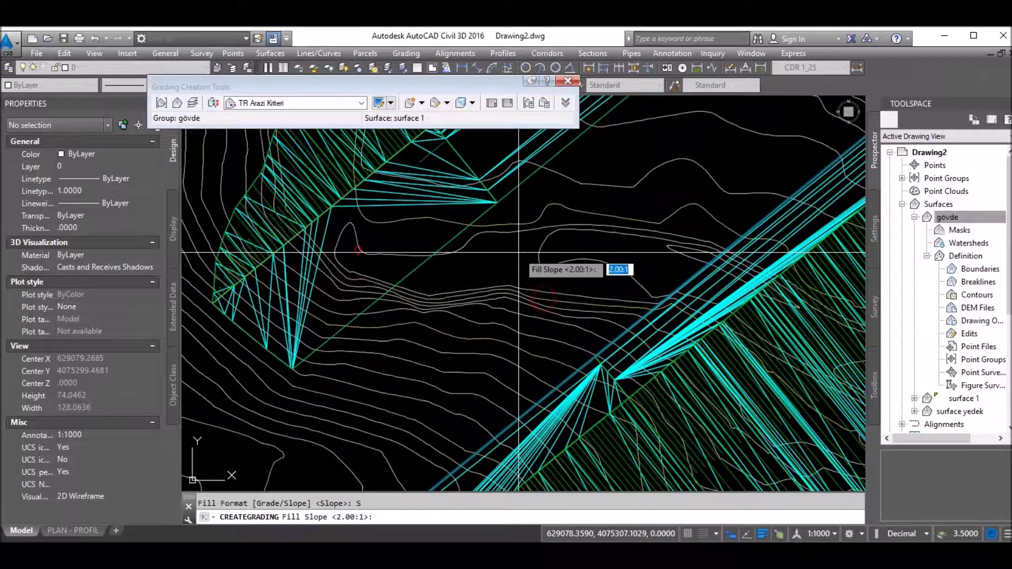
{"action": "key", "text": "Return"}
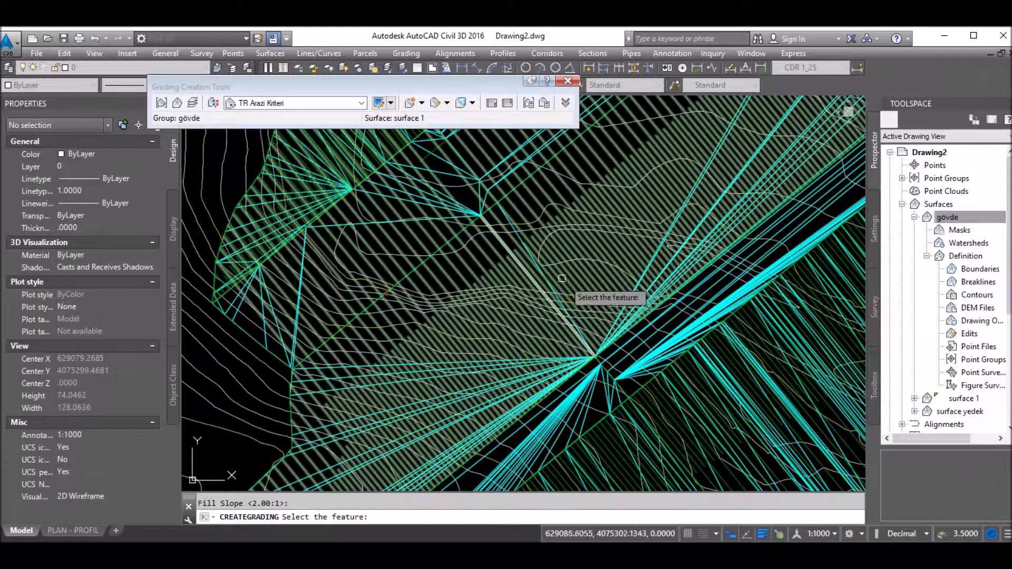
{"action": "key", "text": "Escape"}
{"action": "scroll", "coordinate": [525, 251], "scroll_direction": "down", "scroll_amount": 3}
{"action": "left_click", "coordinate": [527, 237]}
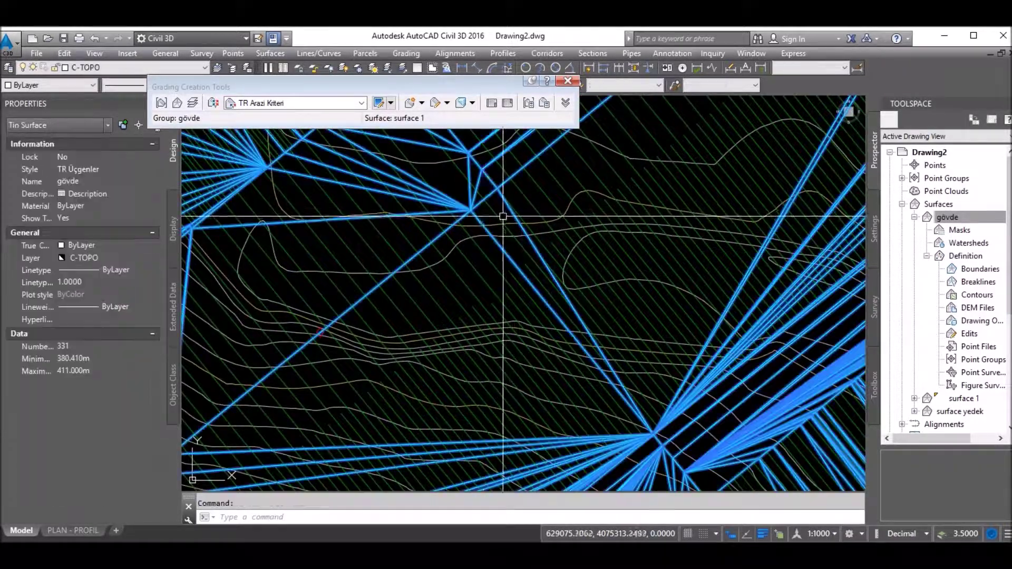
Step: Open the gövde surface in the Object Viewer to see the whole dam body in 3D
{"action": "scroll", "coordinate": [529, 232], "scroll_direction": "down", "scroll_amount": 3}
{"action": "scroll", "coordinate": [529, 232], "scroll_direction": "down", "scroll_amount": 2}
{"action": "scroll", "coordinate": [513, 154], "scroll_direction": "down", "scroll_amount": 1}
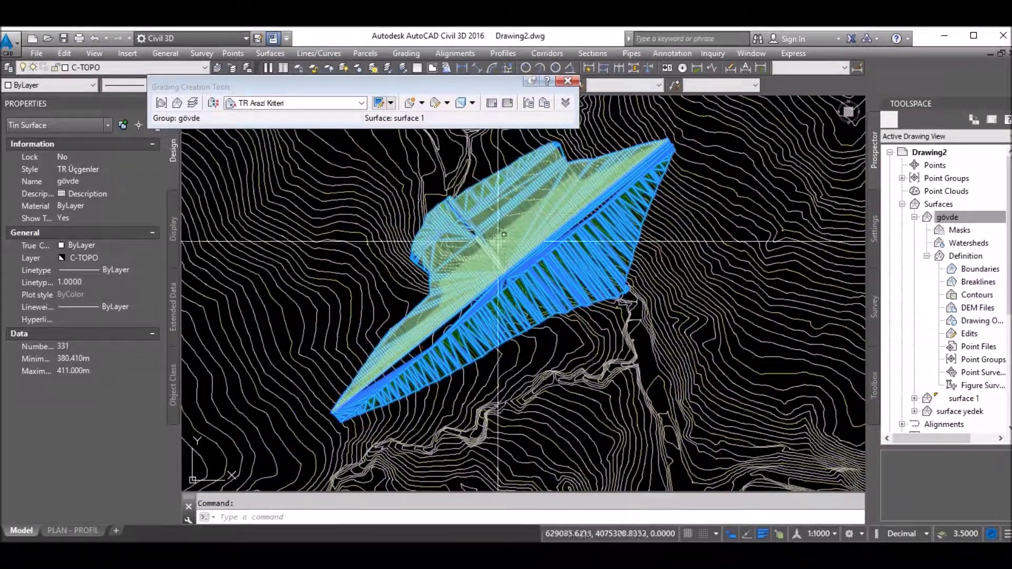
{"action": "right_click", "coordinate": [503, 234]}
{"action": "left_click", "coordinate": [543, 421]}
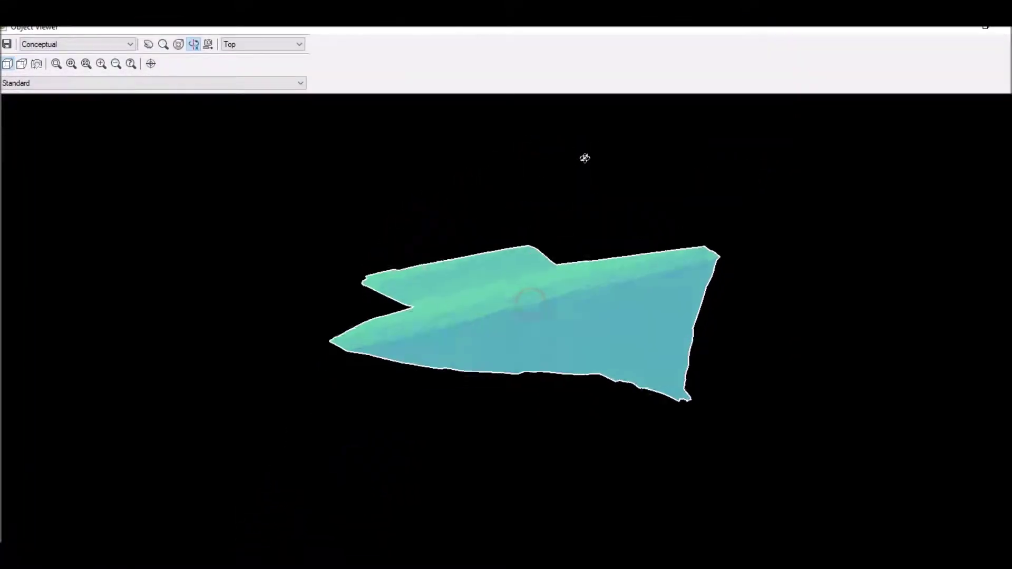